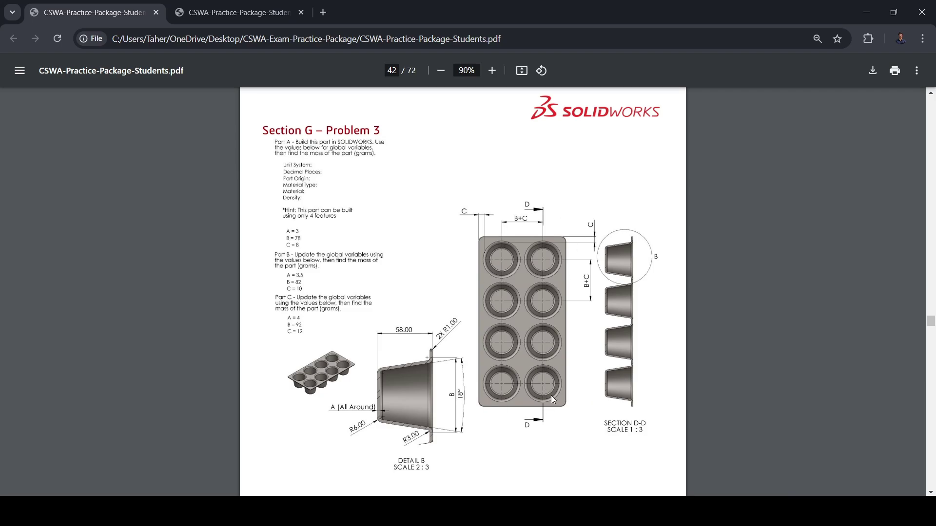
- Switch to SOLIDWORKS and create a new part document
key("alt+Tab")
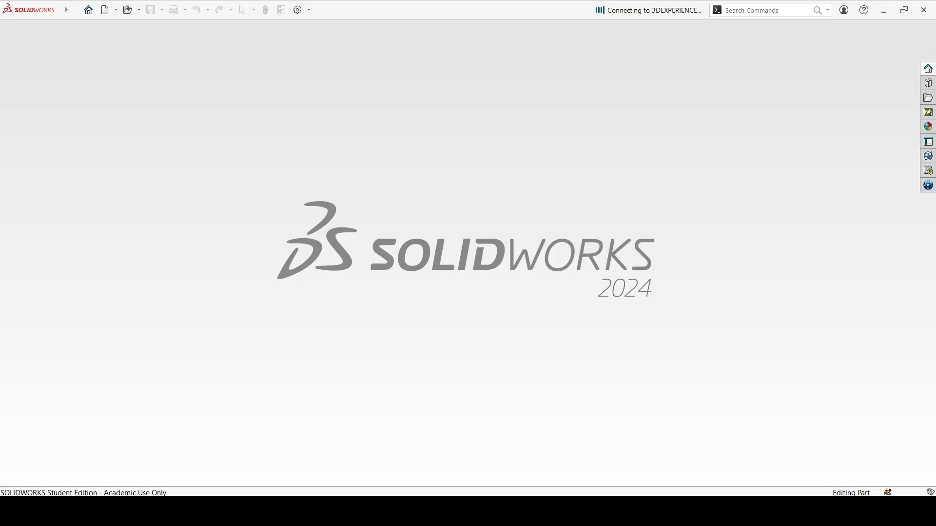
key("ctrl+n")
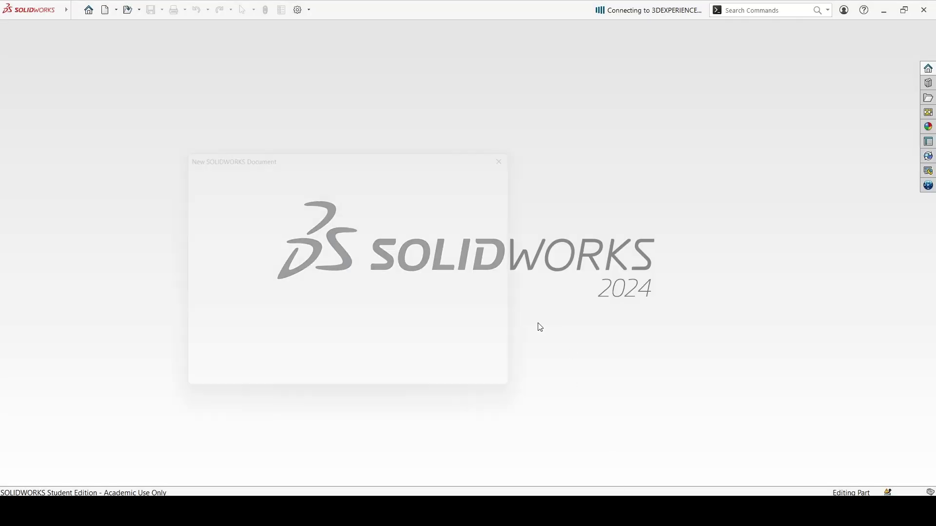
key("Return")
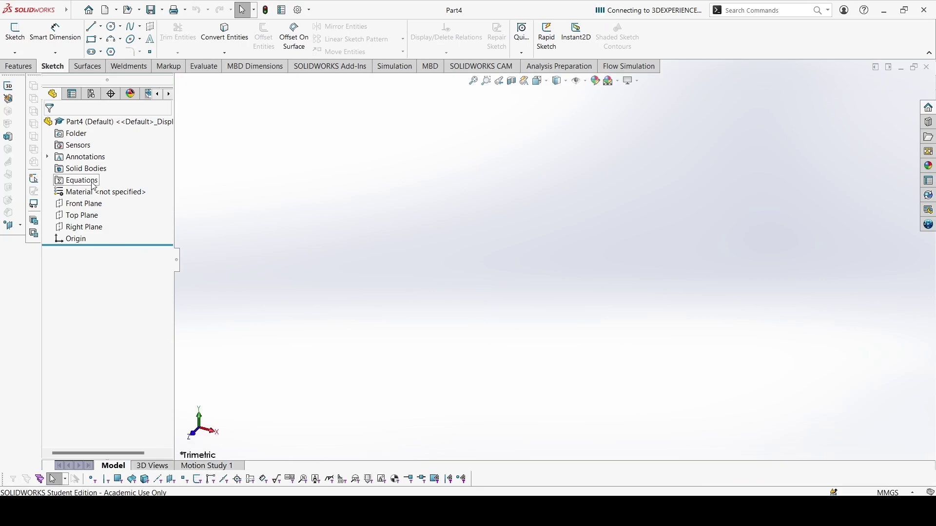
- Open the equation manager and add a global variable A with the value 3
right_click(94, 186)
left_click(110, 189)
left_click(225, 262)
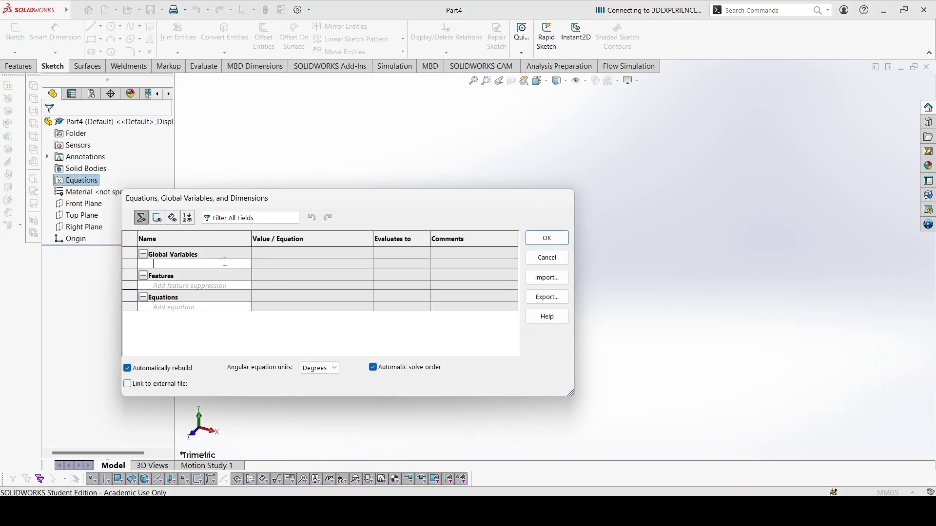
type("A")
key("Tab")
type("3")
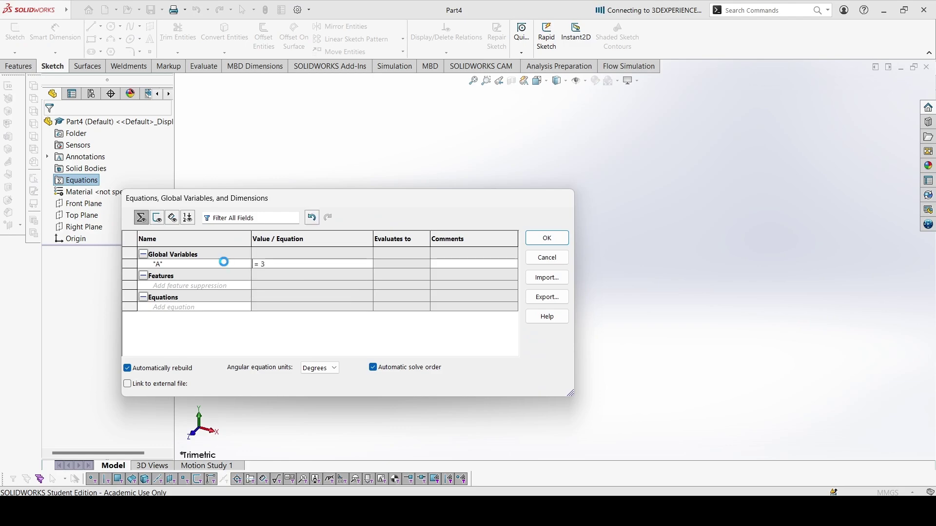
key("Tab")
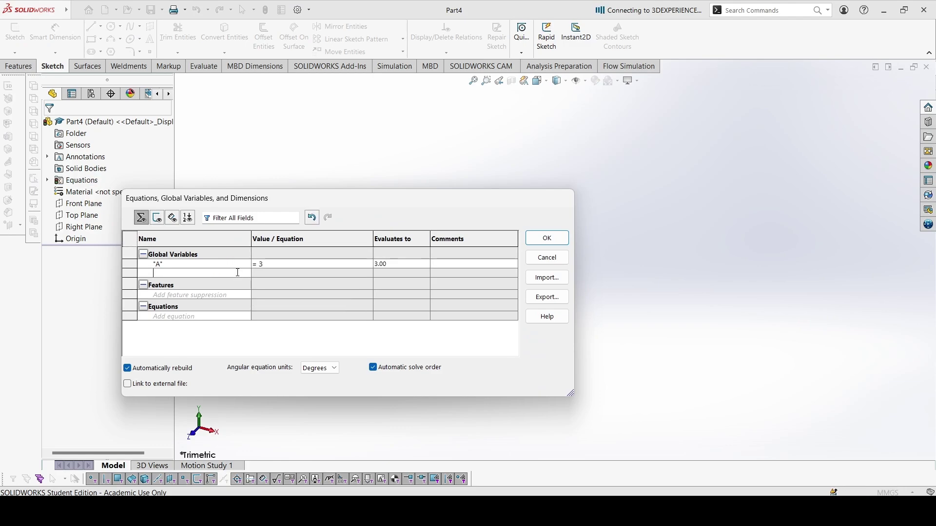
- Add the global variables B = 78 and C = 8, and accept the equations
key("Tab")
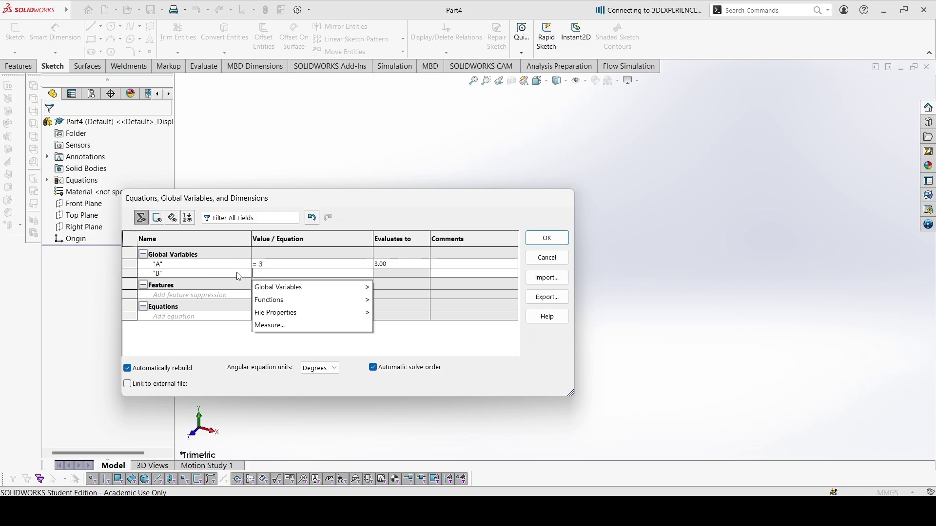
type("78")
key("Tab")
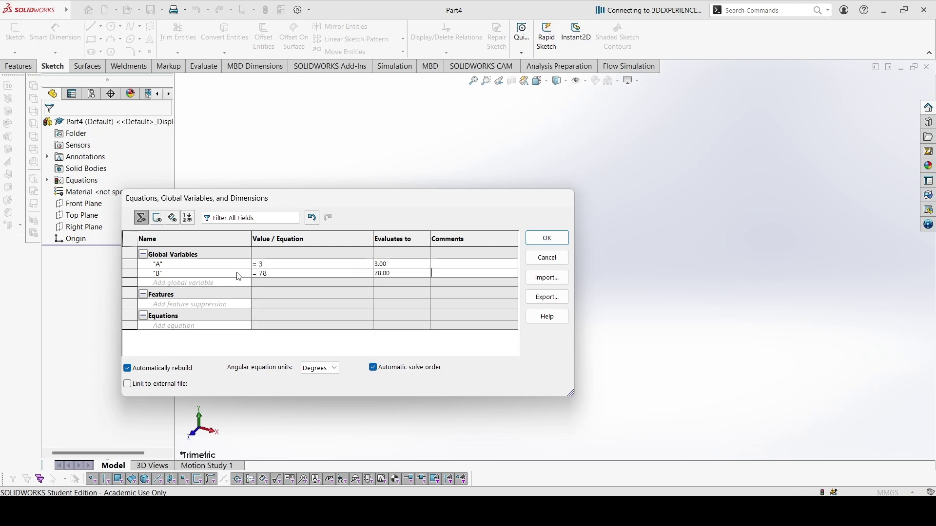
type("C")
key("Tab")
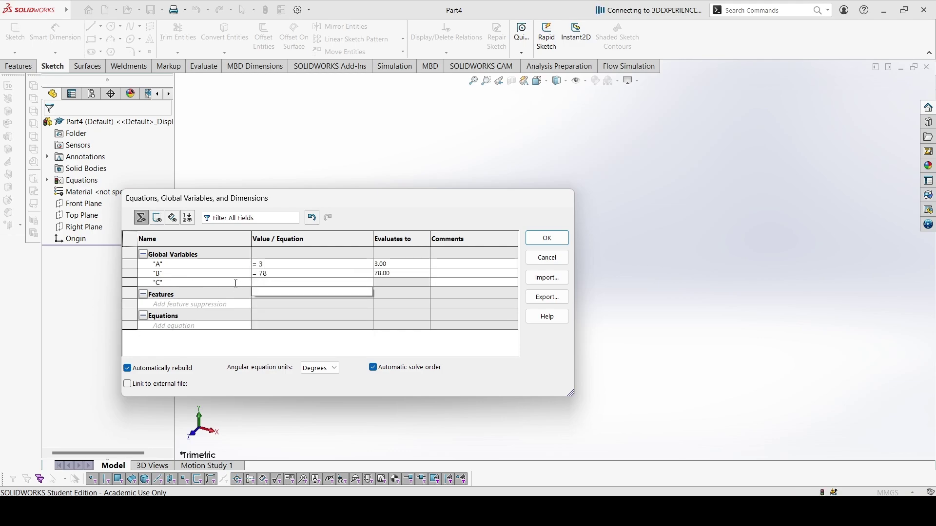
type("8")
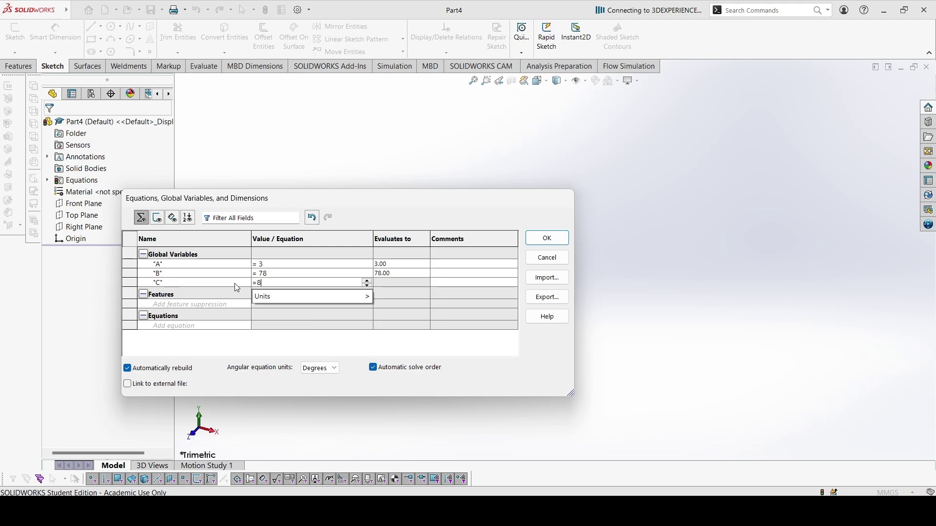
key("Tab")
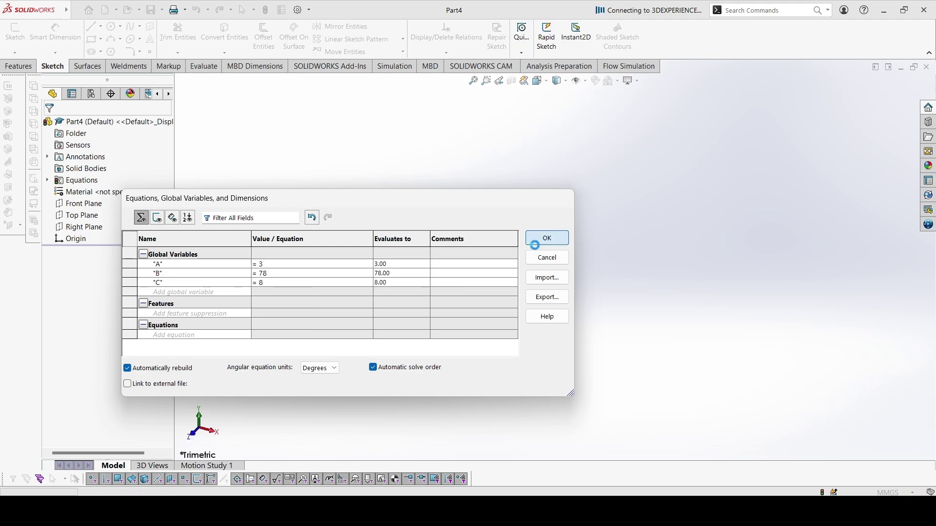
left_click(540, 243)
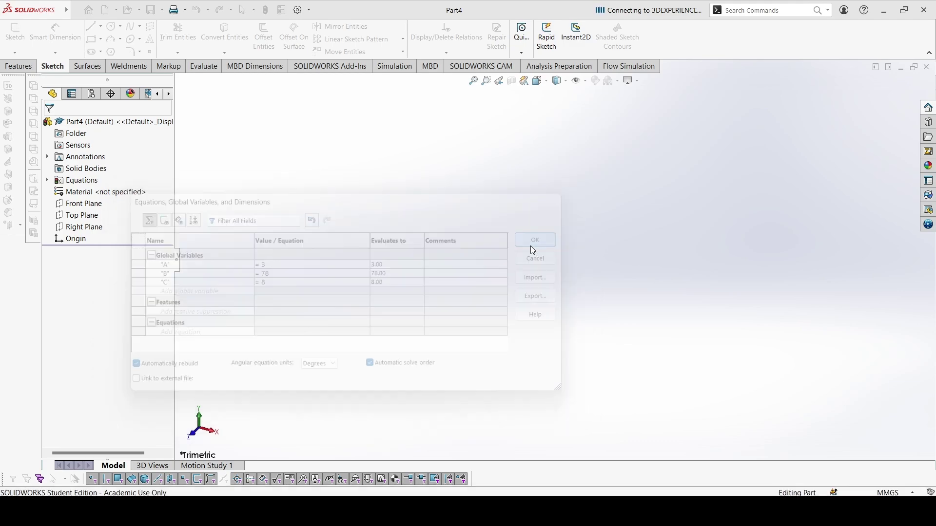
- Start a sketch on the Front Plane and draw a vertical centerline about 106 mm long downward from the origin
left_click(80, 204)
left_click(93, 196)
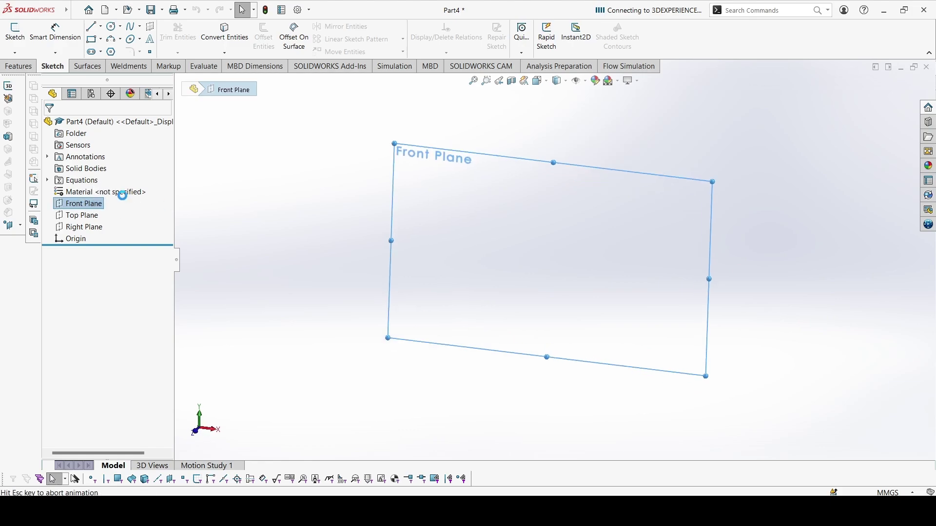
left_click(101, 26)
left_click(103, 39)
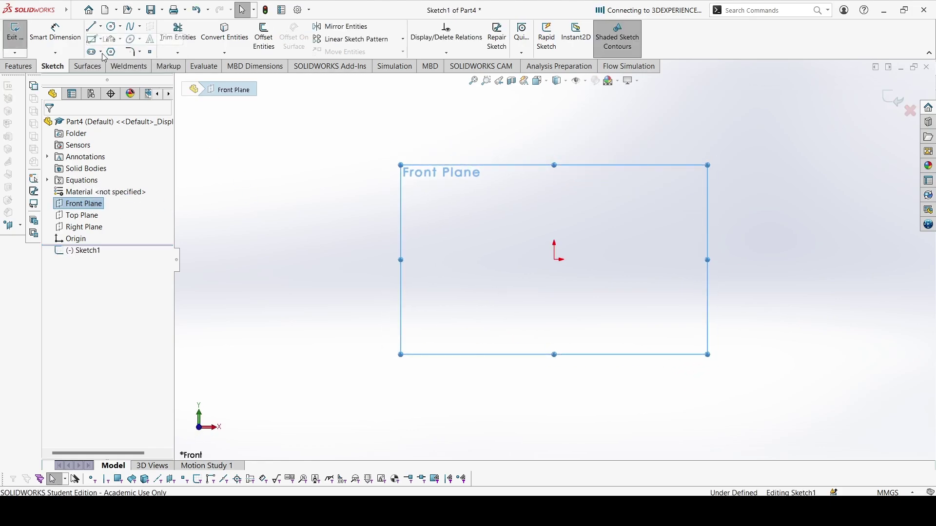
left_click(101, 26)
left_click(112, 51)
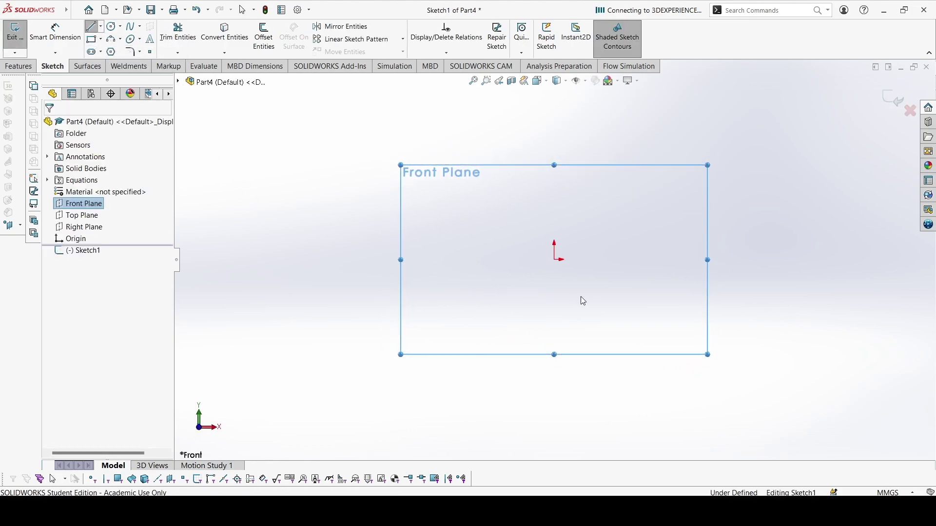
left_click(554, 260)
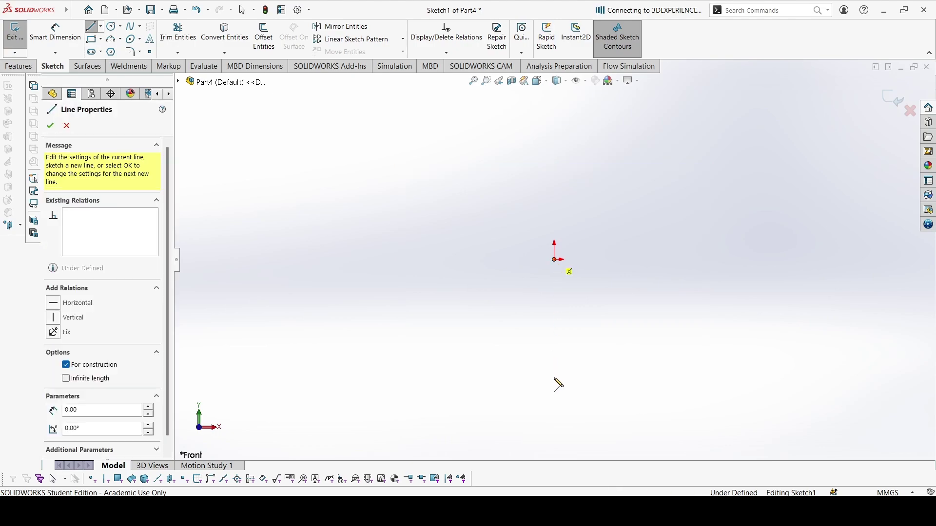
left_click(554, 443)
- From the centerline's lower end, sketch a horizontal line about 47 mm long to the right, continued by an upward-curving tangent arc of about 11 mm radius
key("l")
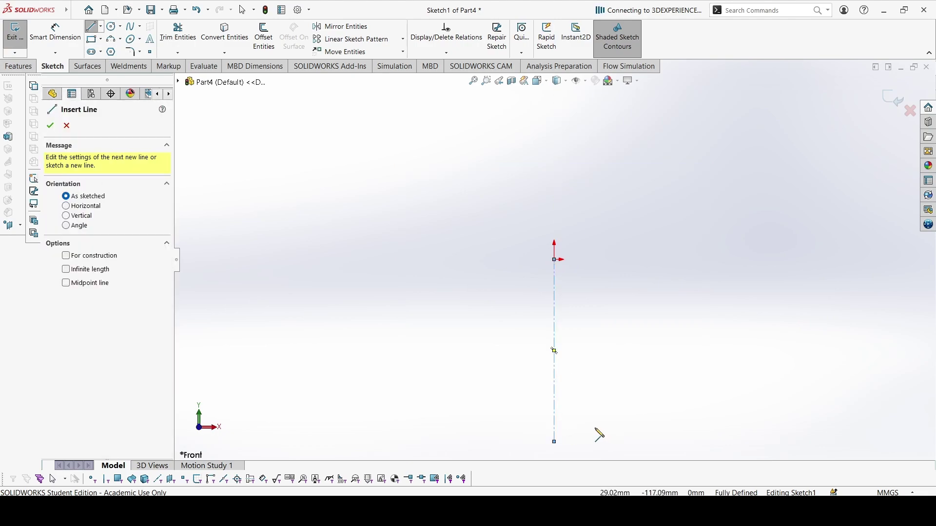
middle_click_drag(571, 459, 565, 420, "ctrl")
scroll(564, 420, "down", 2)
scroll(566, 375, "up", 2)
scroll(585, 338, "down", 1)
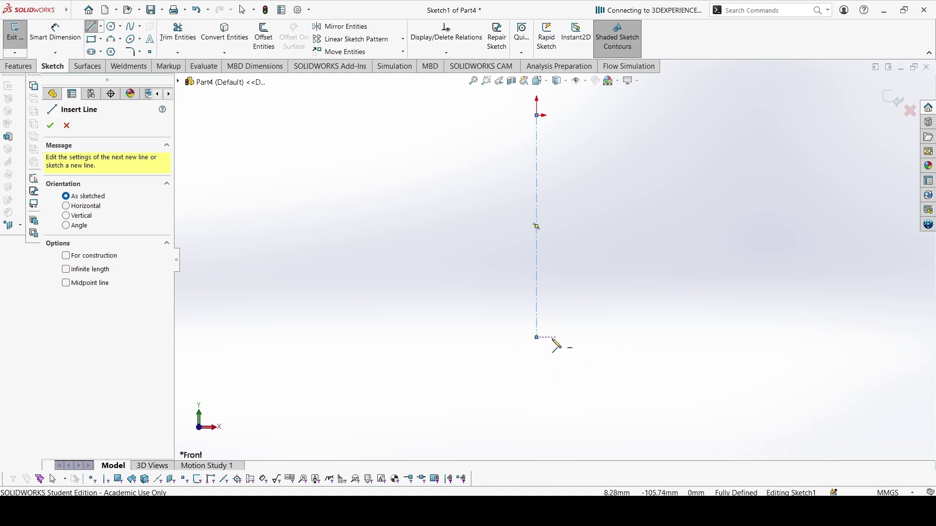
left_click(536, 338)
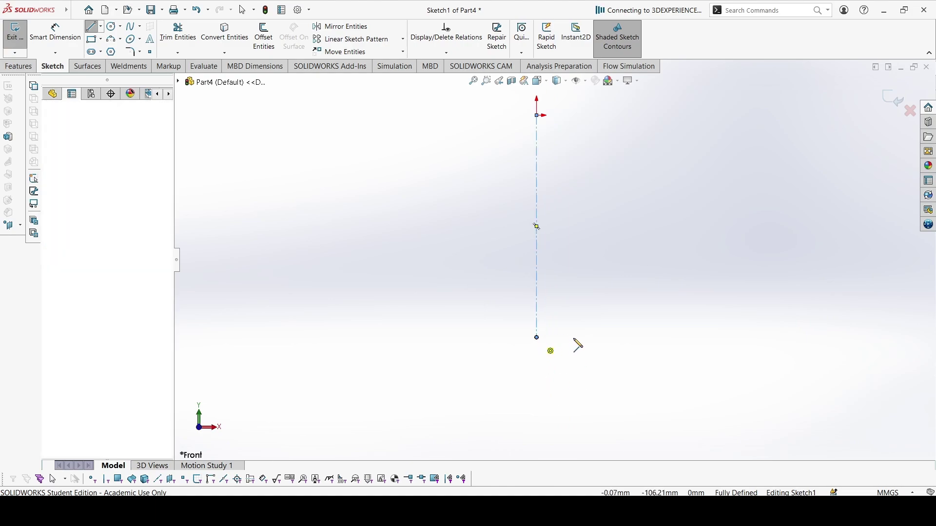
left_click(637, 337)
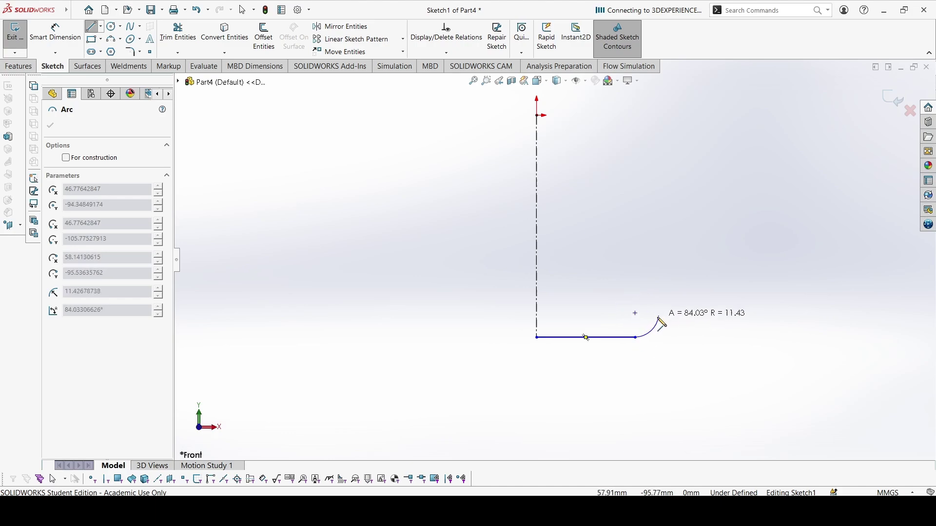
left_click(657, 318)
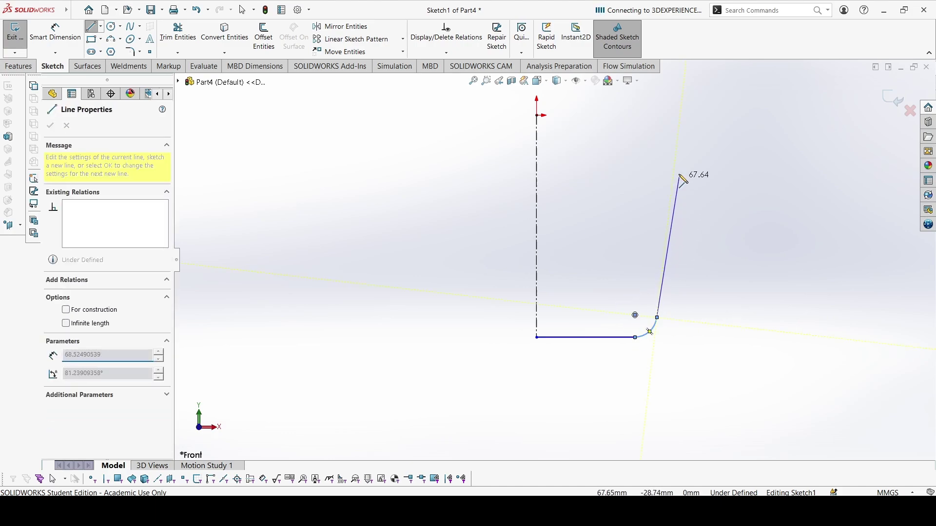
- Continue the profile with a slanted tangent line about 87 mm long, an outward tangent arc of about 8 mm radius, and a short horizontal-then-vertical rim
left_click(679, 136)
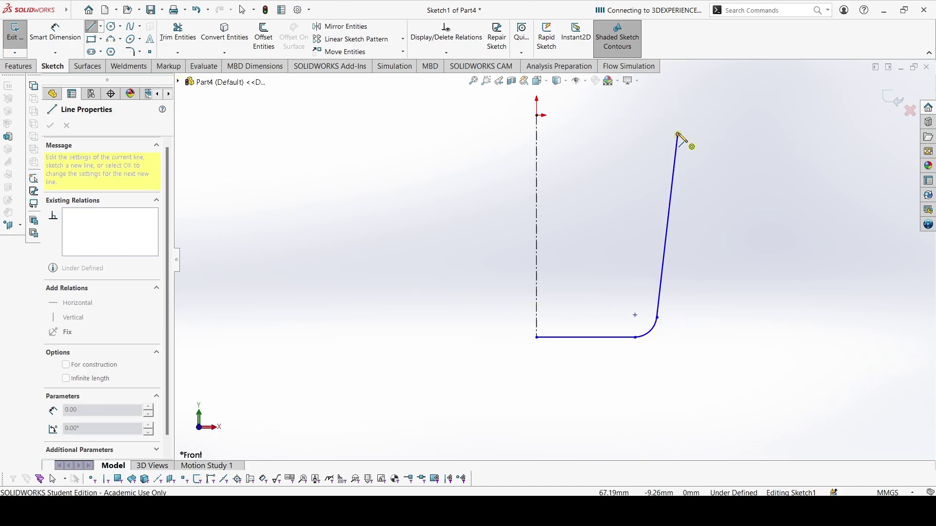
left_click(700, 121)
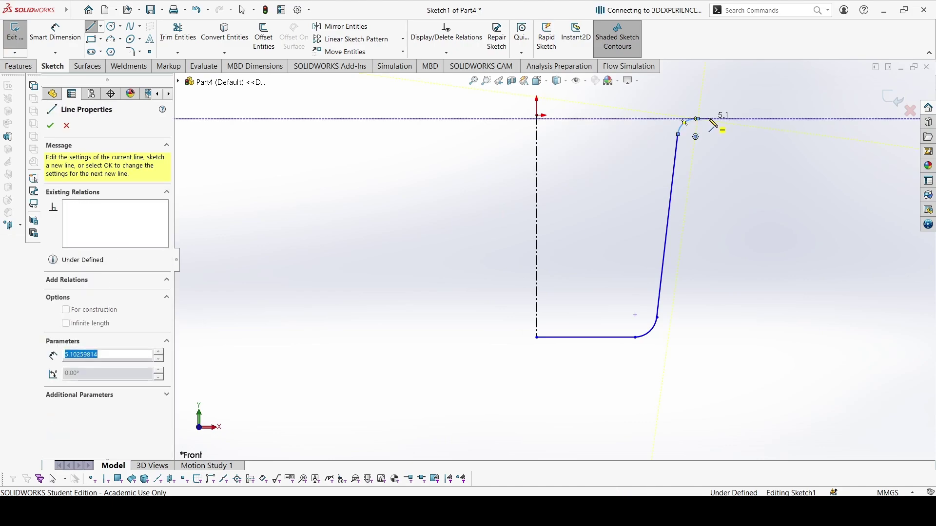
left_click(709, 101)
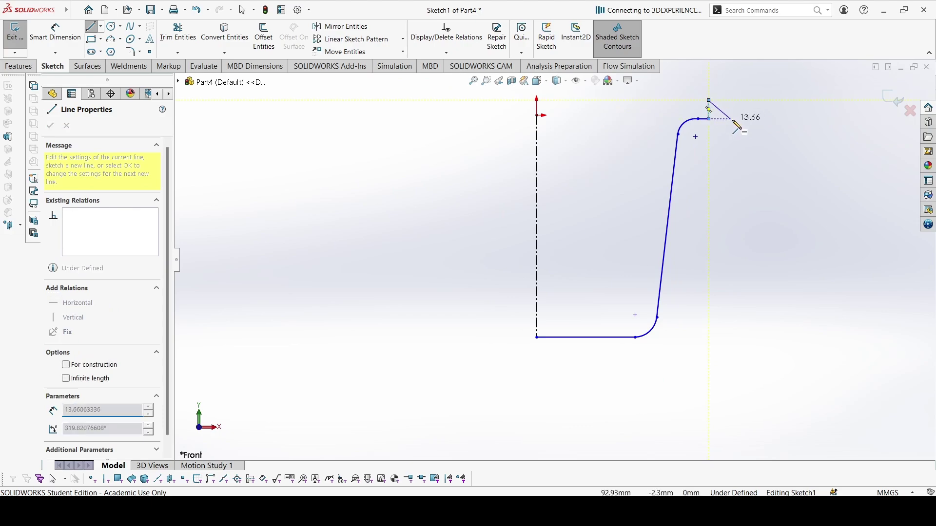
key("Escape")
- Dimension the vertical centerline's length as 58 mm
right_click_drag(686, 357, 687, 290)
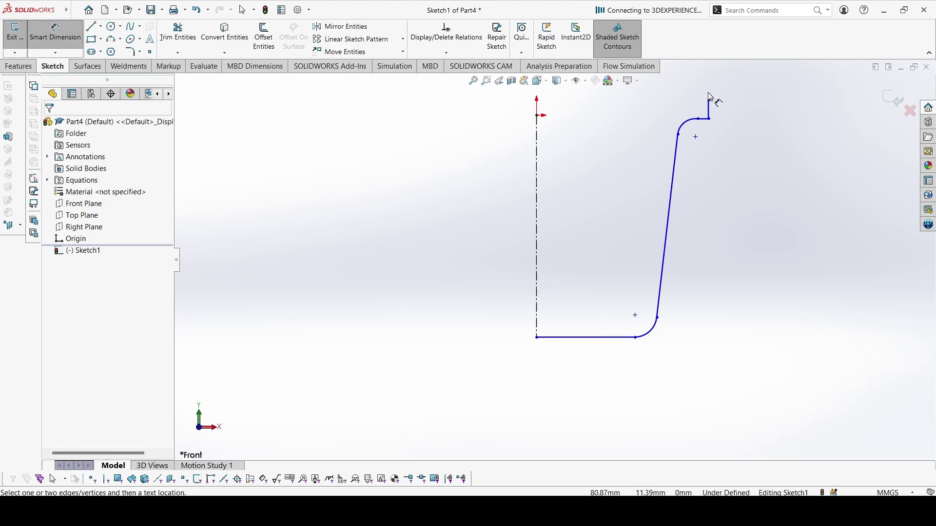
left_click(538, 175)
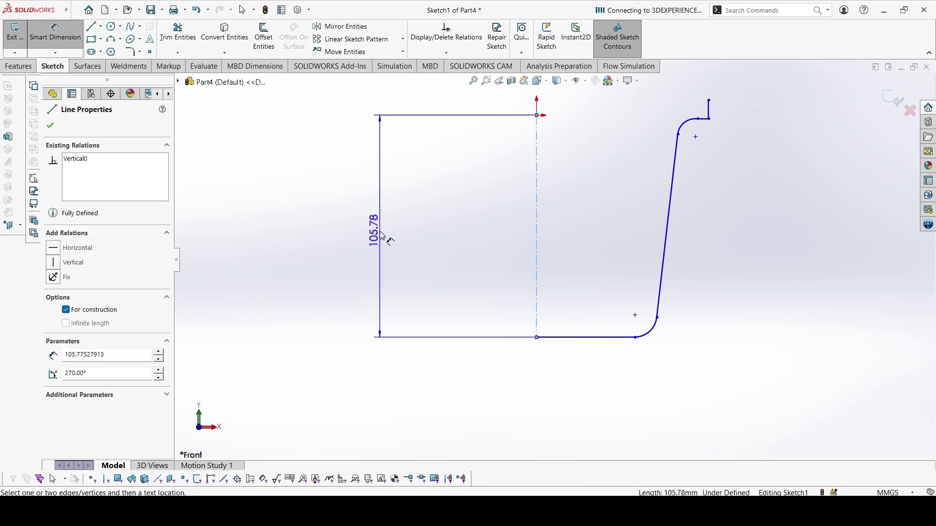
left_click(390, 229)
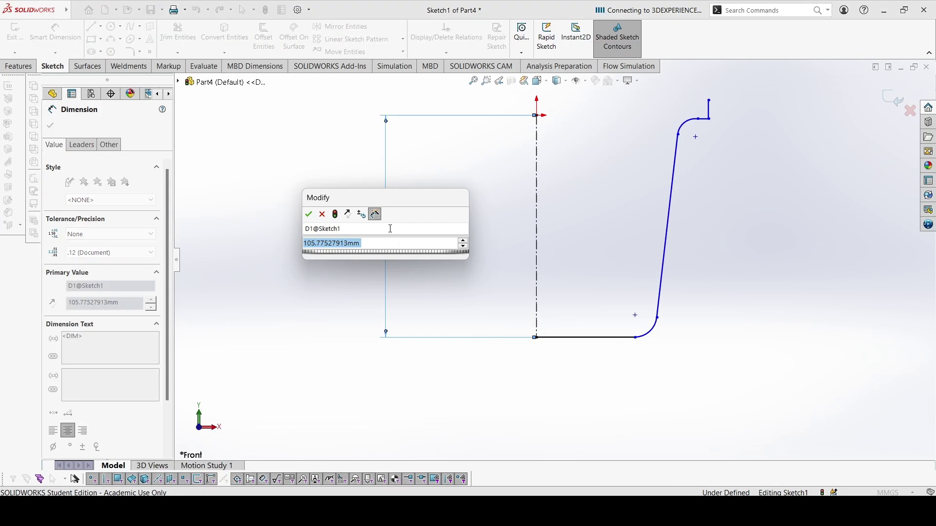
type("58")
key("Return")
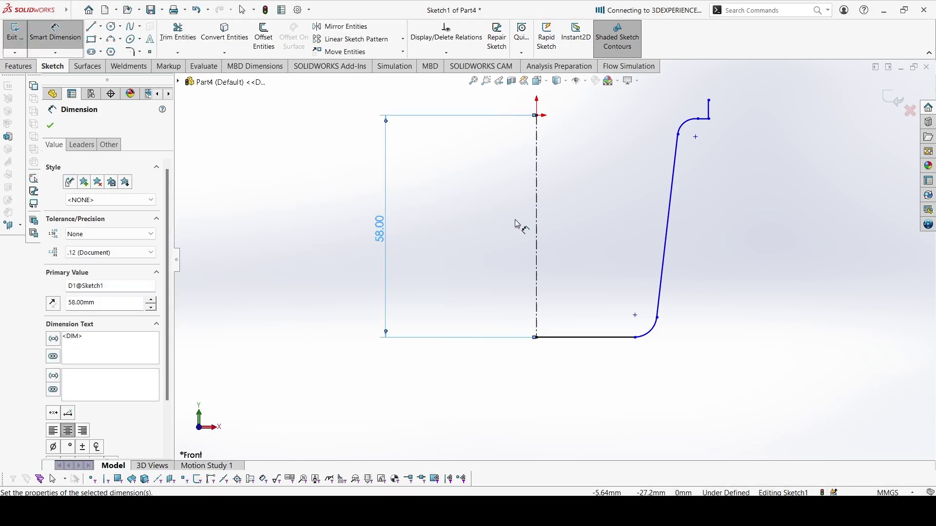
- Dimension the radius of the cup profile's lower corner arc as 6 mm
left_click(652, 338)
left_click(667, 366)
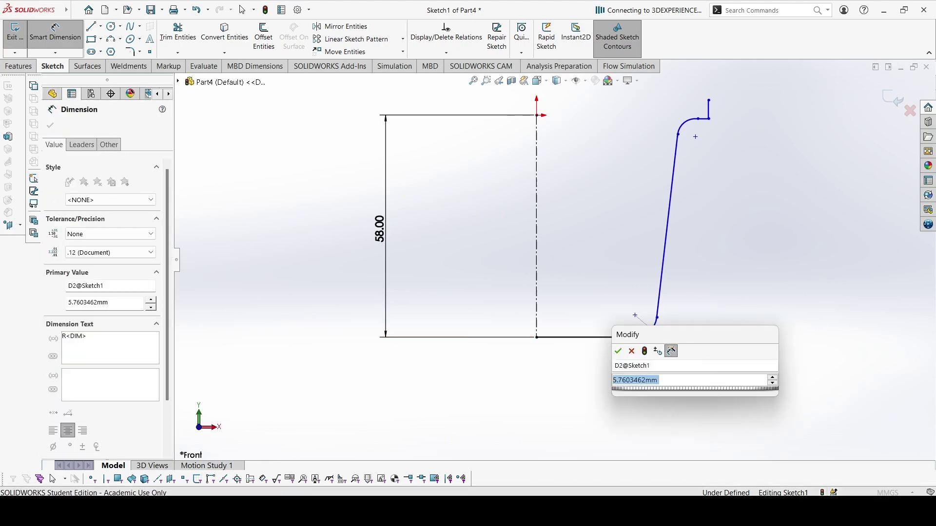
type("6")
key("Return")
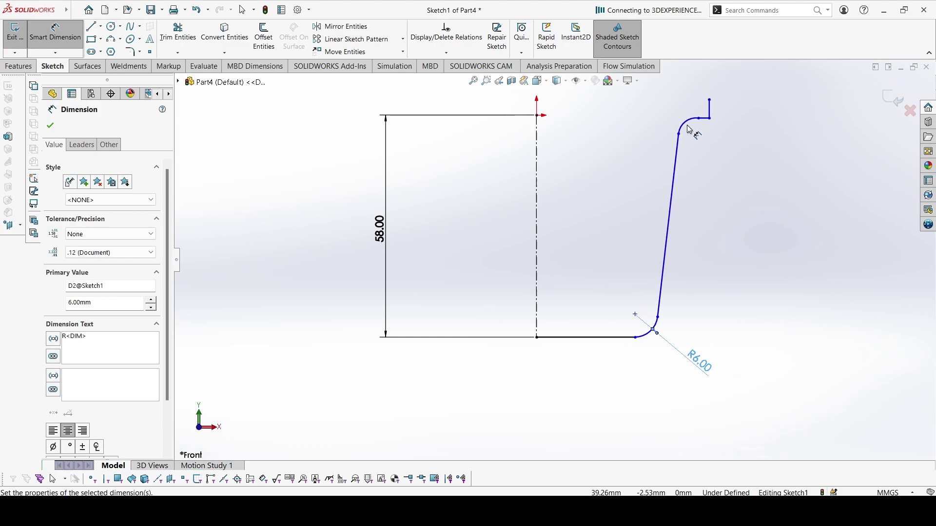
- Dimension the angle between the slanted wall and the centerline as 9° and place the dimension inside the profile
left_click(672, 204)
left_click(538, 215)
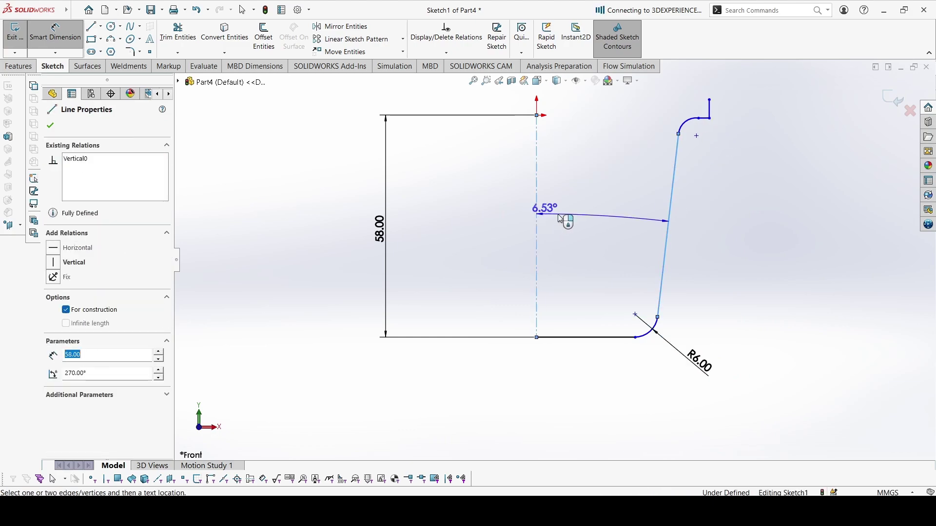
left_click(597, 222)
type("9")
key("Return")
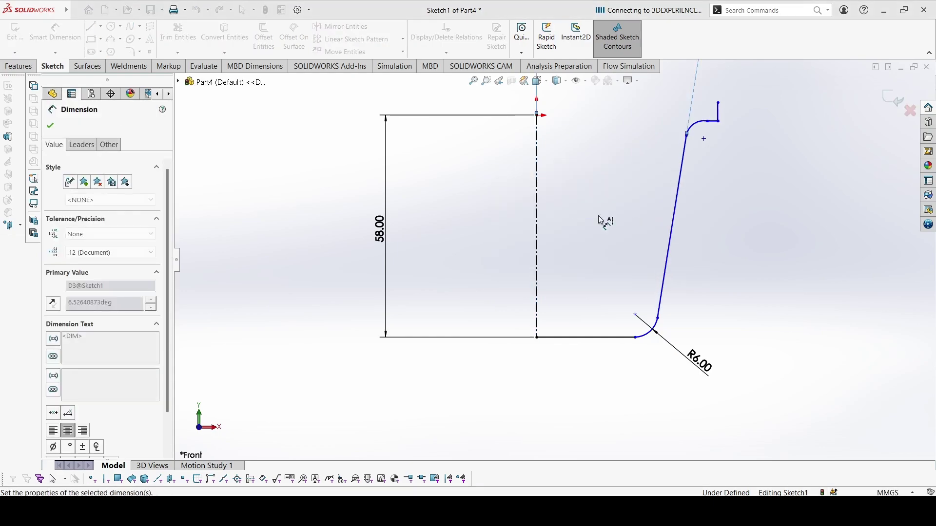
scroll(603, 221, "up", 4)
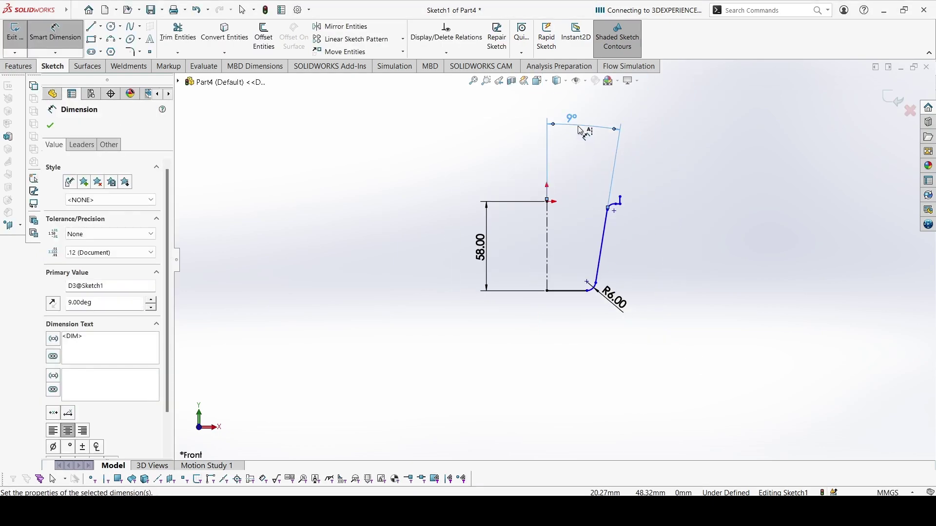
left_click_drag(580, 131, 580, 244)
scroll(628, 228, "down", 3)
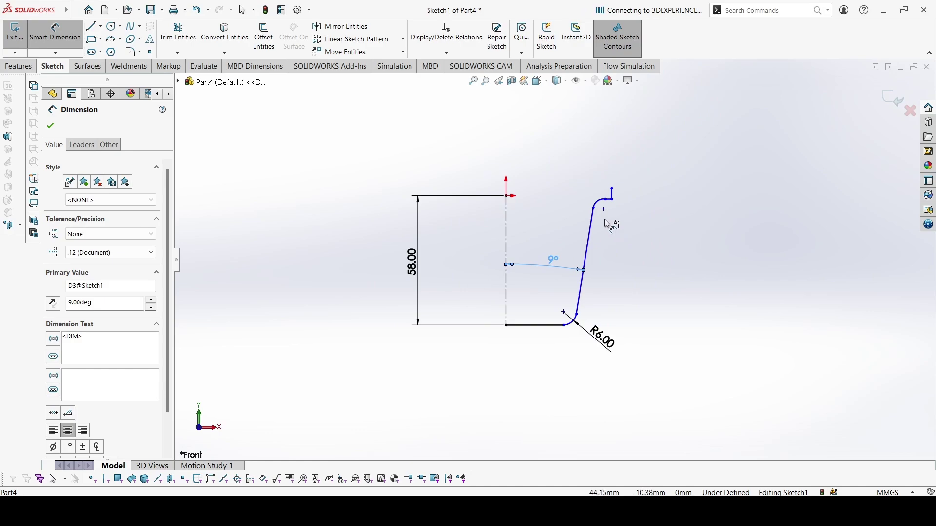
scroll(608, 224, "down", 2)
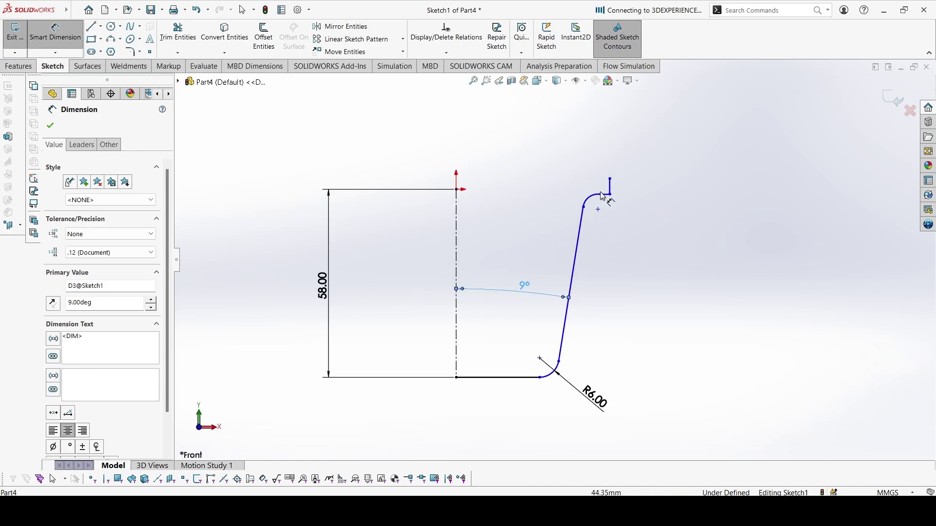
- Make the upper arc tangent to the short horizontal rim line and move the arc's rim end lower to enlarge it
key("Escape")
left_click_drag(603, 197, 600, 198)
scroll(610, 191, "down", 4)
left_click(574, 206)
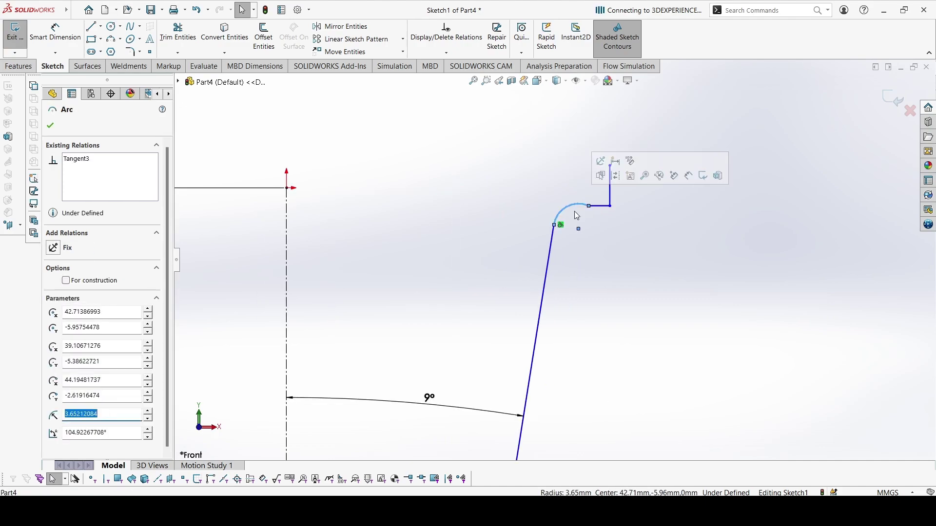
left_click(601, 206)
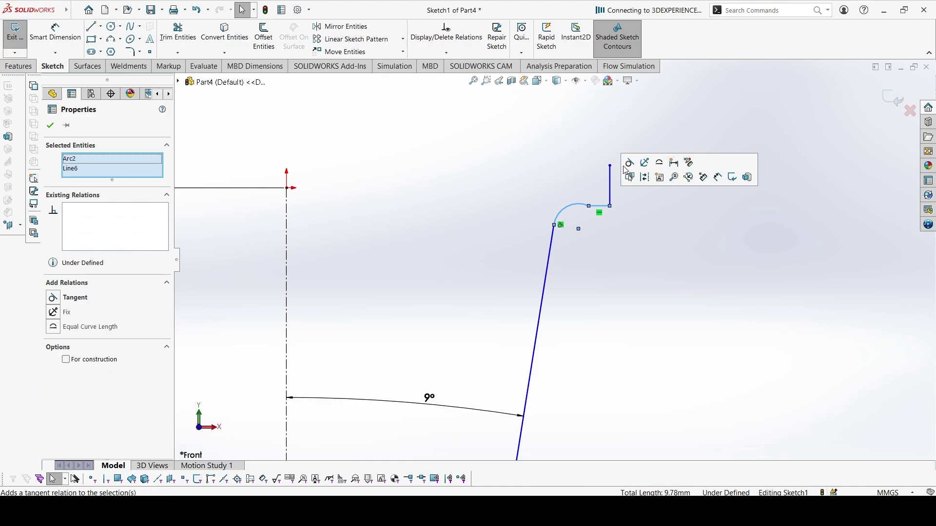
left_click(629, 165)
left_click_drag(578, 204, 578, 243)
- Align the upper endpoint of the vertical rim line horizontally with the origin
left_click_drag(614, 183, 611, 188)
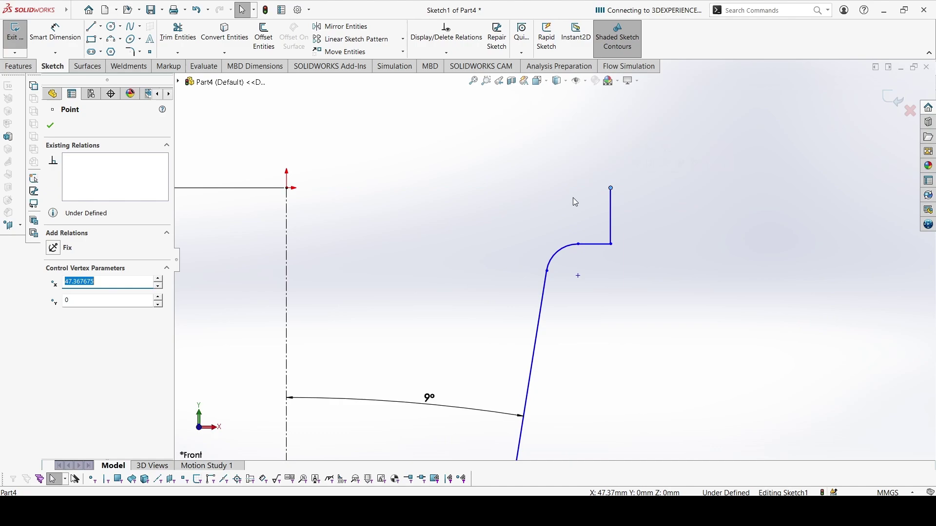
left_click(288, 189, "ctrl")
left_click(322, 147)
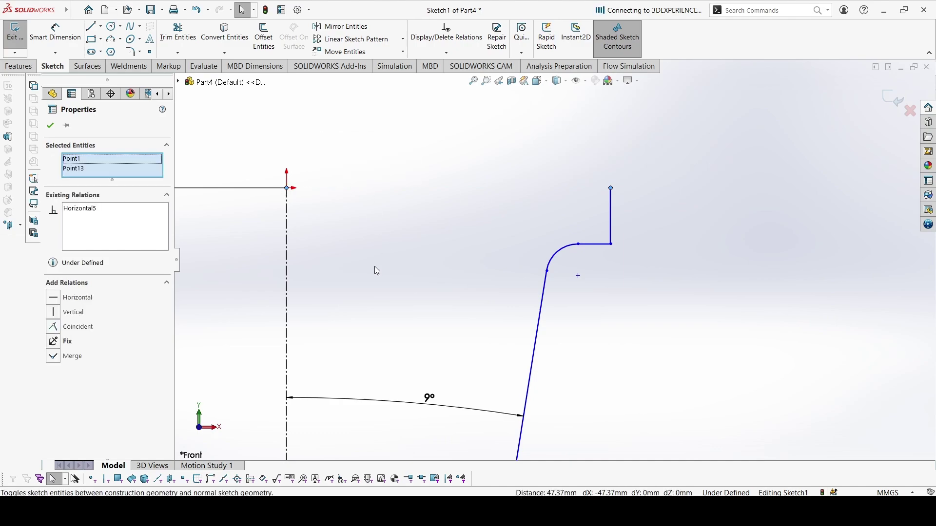
left_click(377, 271)
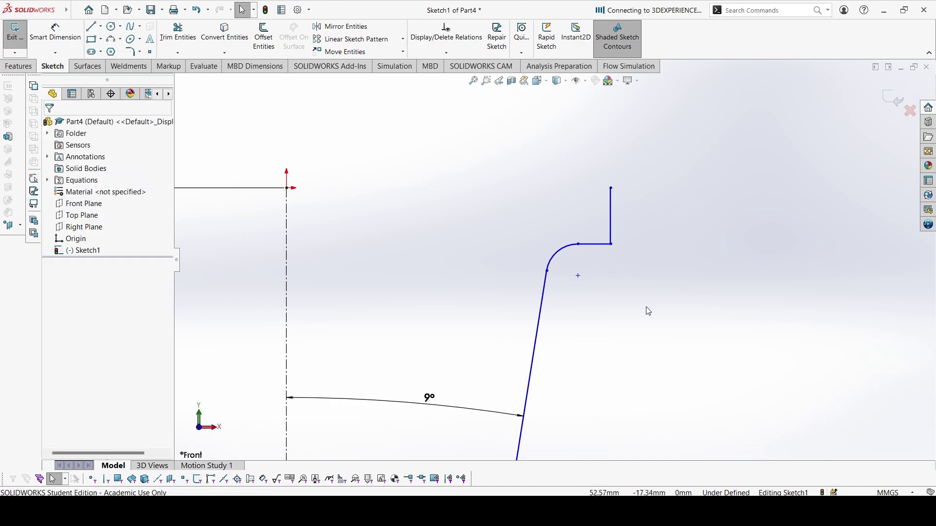
- Dimension the horizontal distance from the centerline to the upper arc's rim end as ="B"/2
key("d")
scroll(535, 311, "up", 4)
scroll(466, 375, "down", 1)
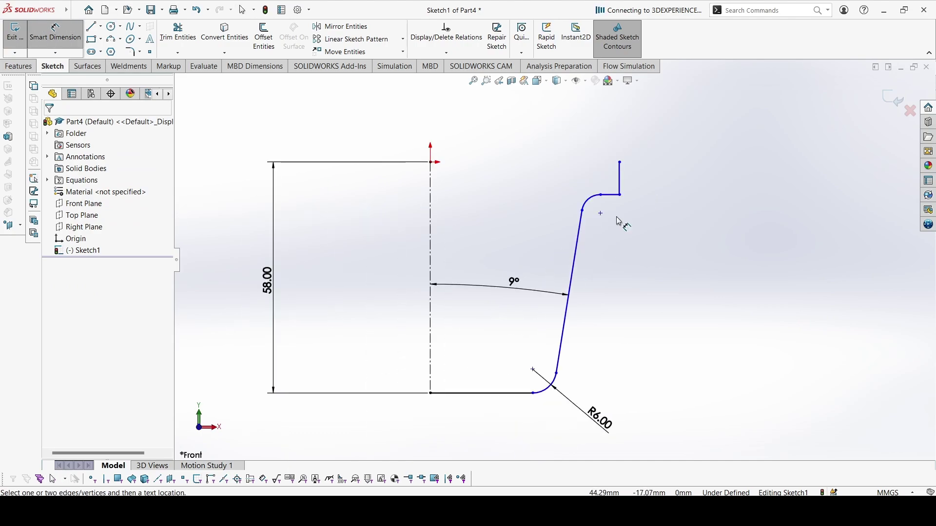
left_click(602, 195)
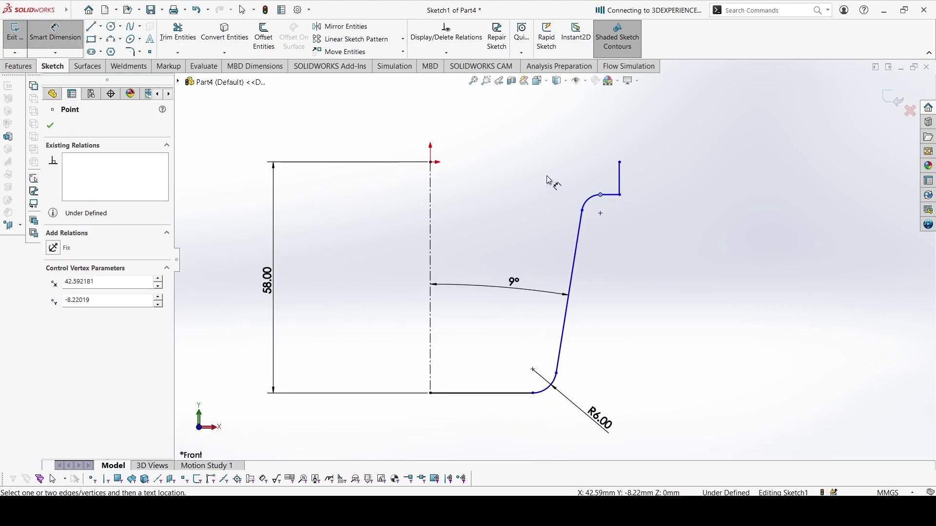
left_click(431, 187)
left_click(516, 122)
type("=\"")
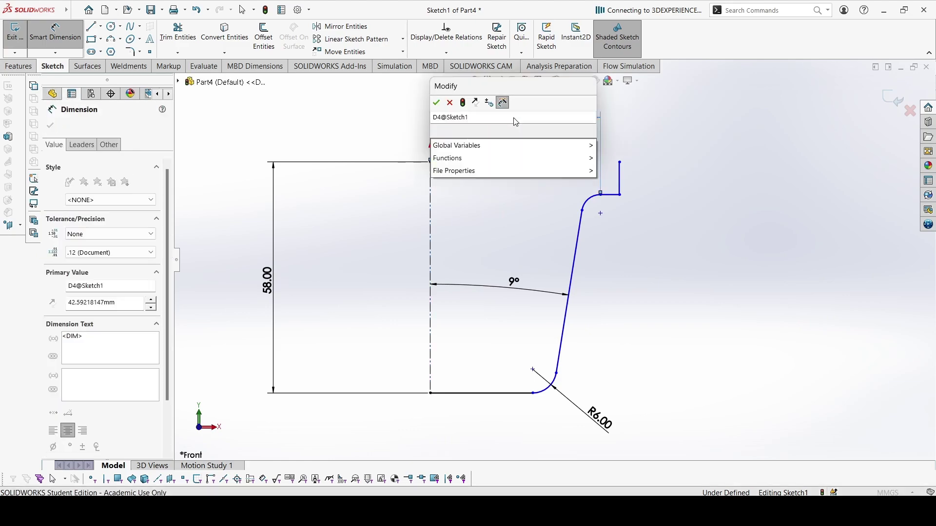
type("B")
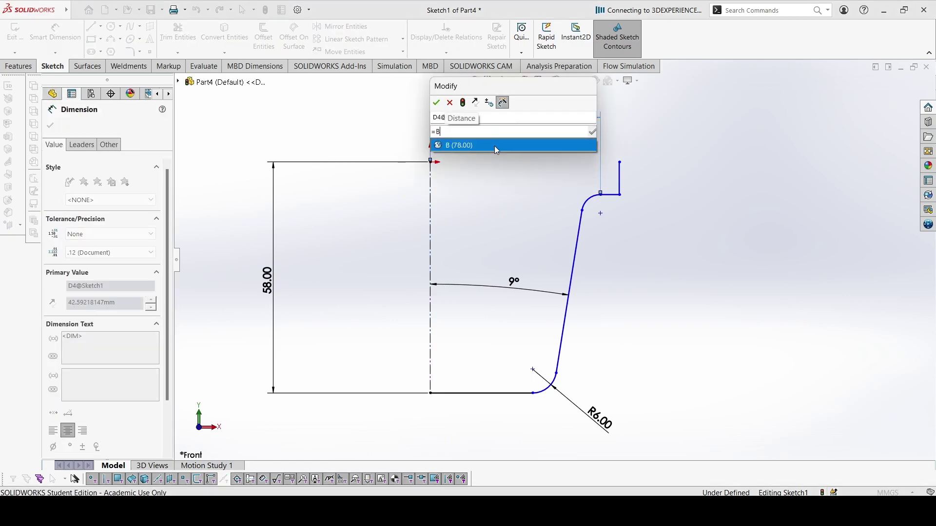
left_click(495, 145)
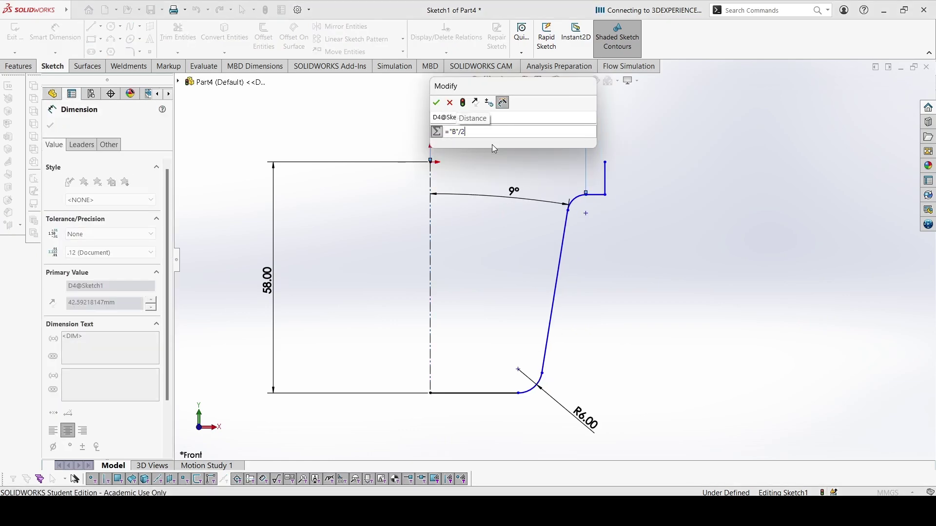
key("Return")
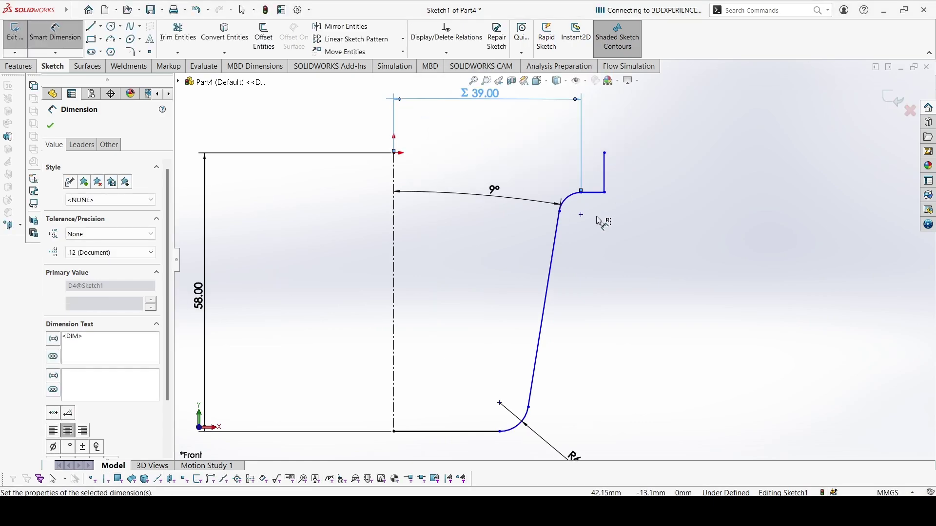
- Dimension the short horizontal rim line as 1 mm and move it up closer to the top of the vertical rim line
scroll(600, 209, "down", 1)
left_click(595, 195)
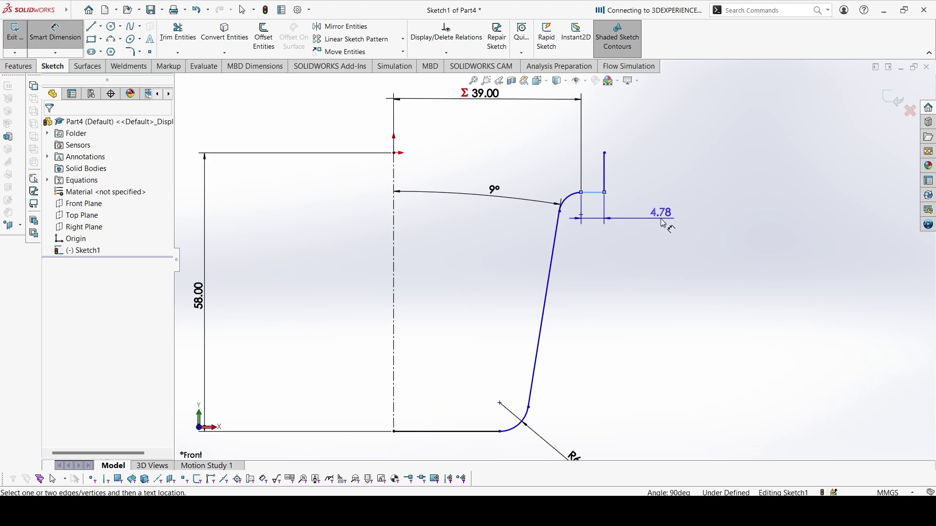
left_click(660, 252)
type("1")
key("Return")
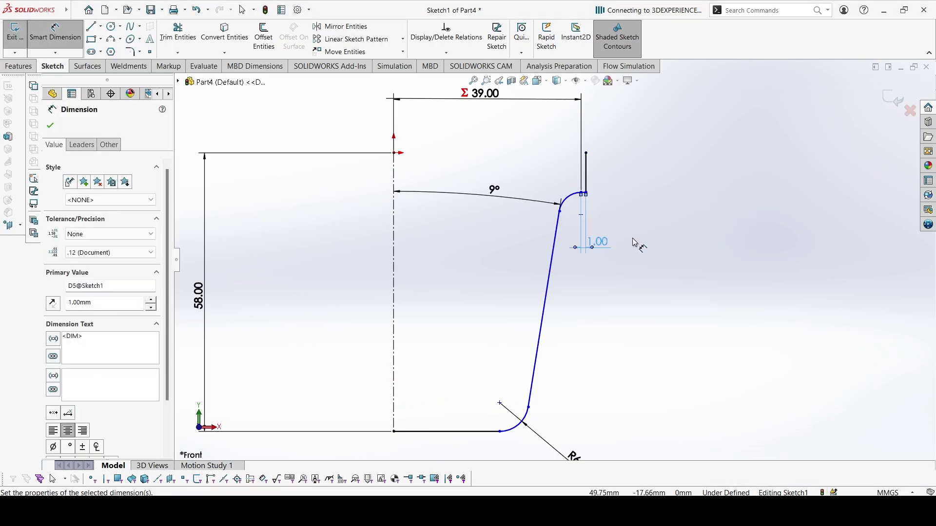
key("Escape")
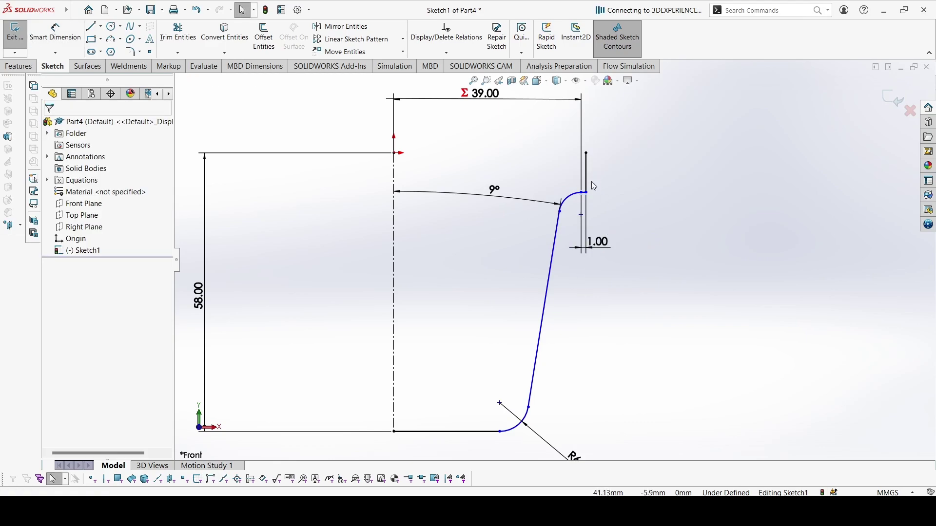
left_click_drag(584, 197, 580, 173)
left_click(671, 215)
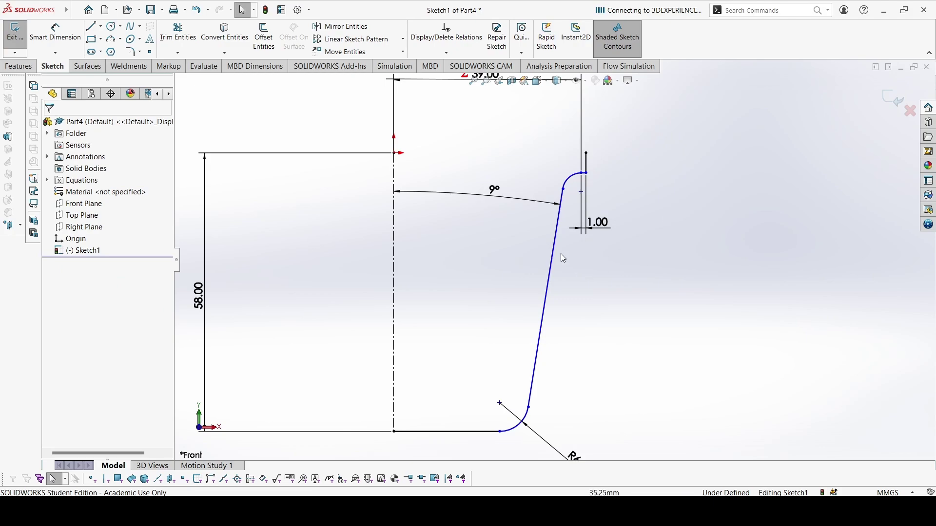
- Offset the base line, both arcs, slanted wall and short horizontal rim line by 3 mm toward the inside of the cup
scroll(550, 352, "up", 2)
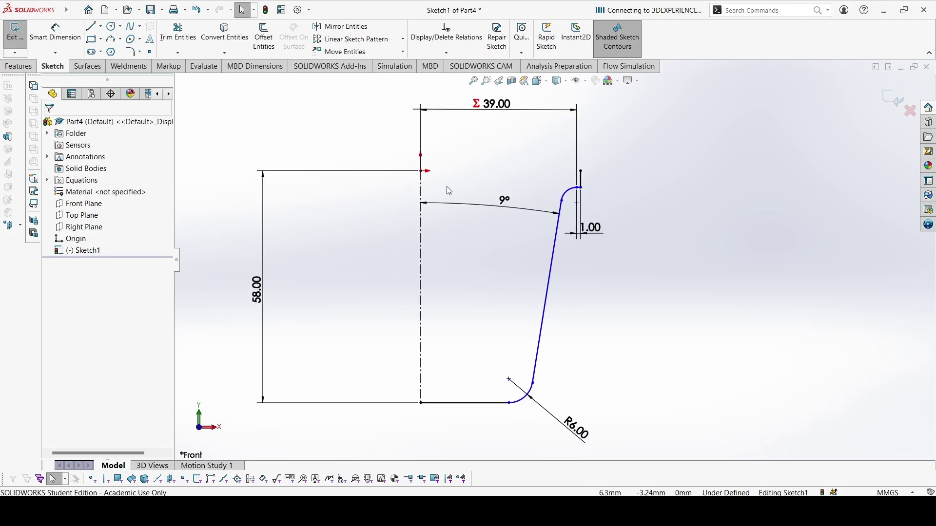
left_click_drag(606, 428, 458, 198)
scroll(579, 189, "down", 5)
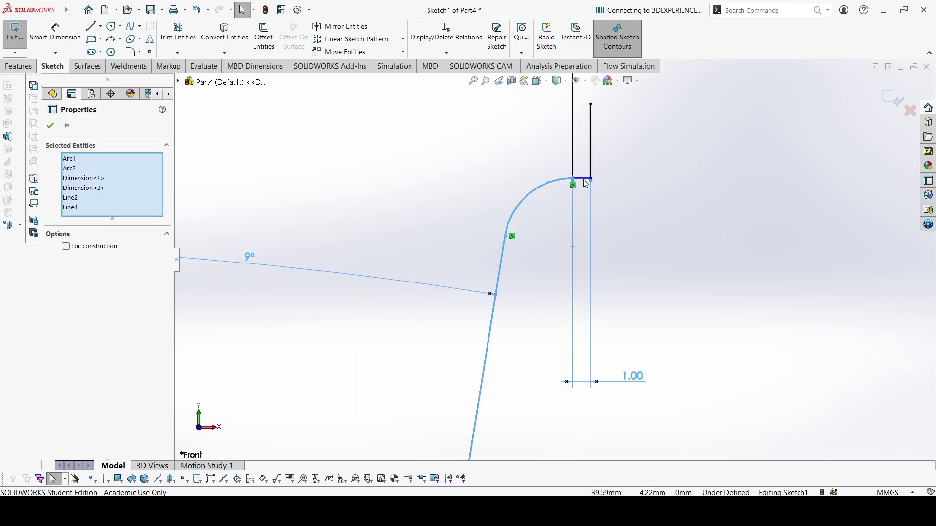
left_click(585, 180, "ctrl")
scroll(339, 247, "up", 6)
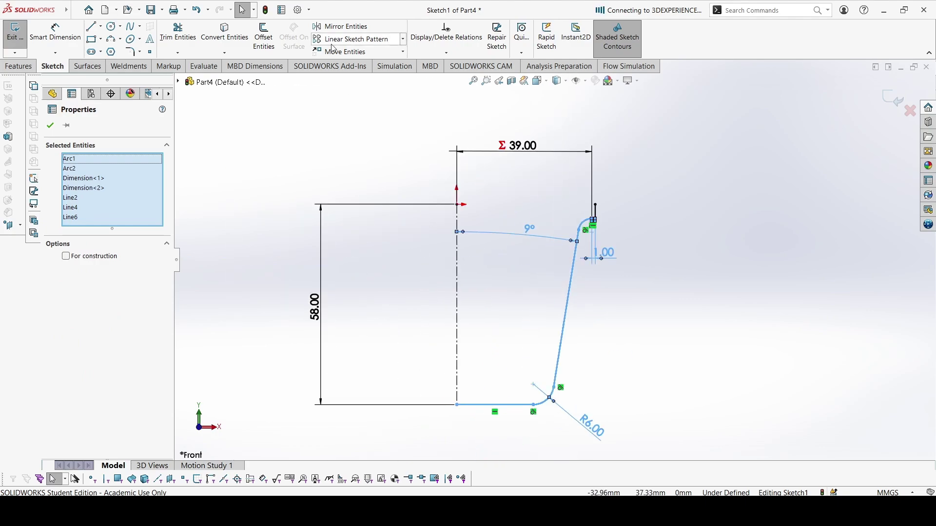
left_click(264, 37)
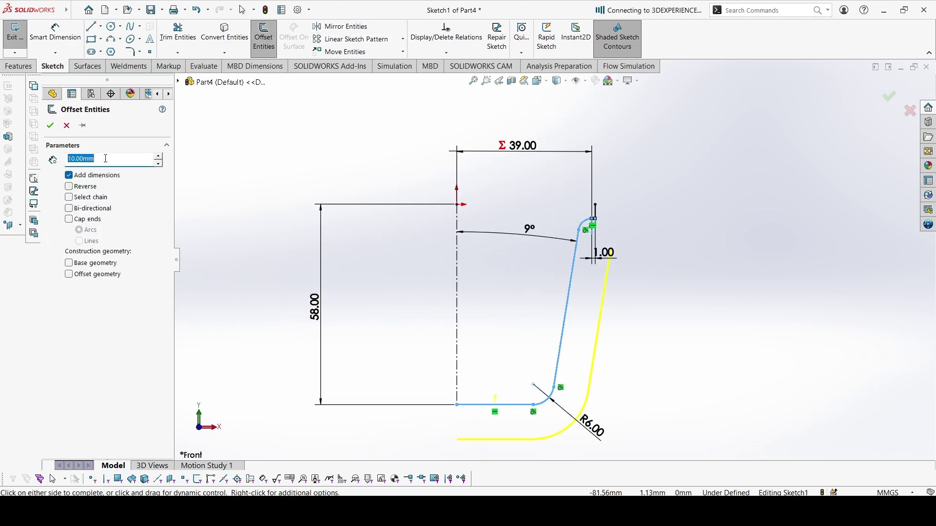
type("3")
key("Return")
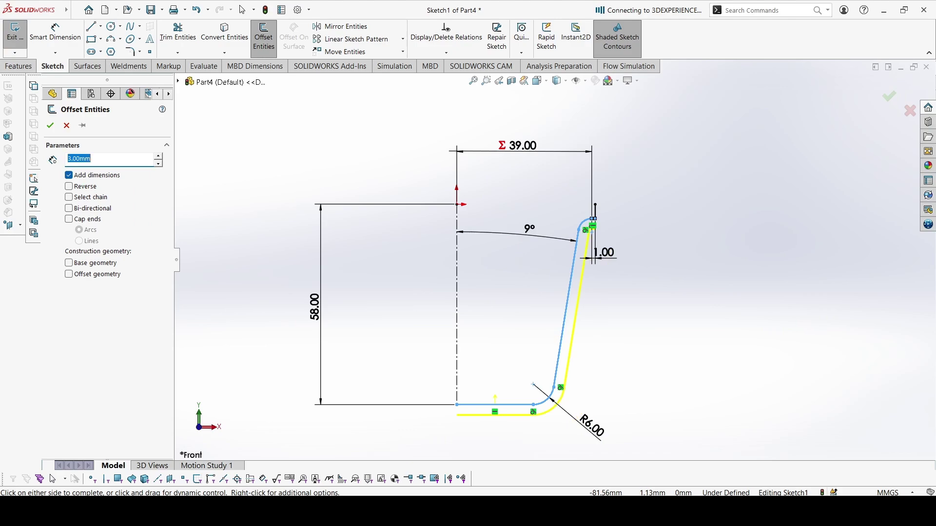
left_click(69, 187)
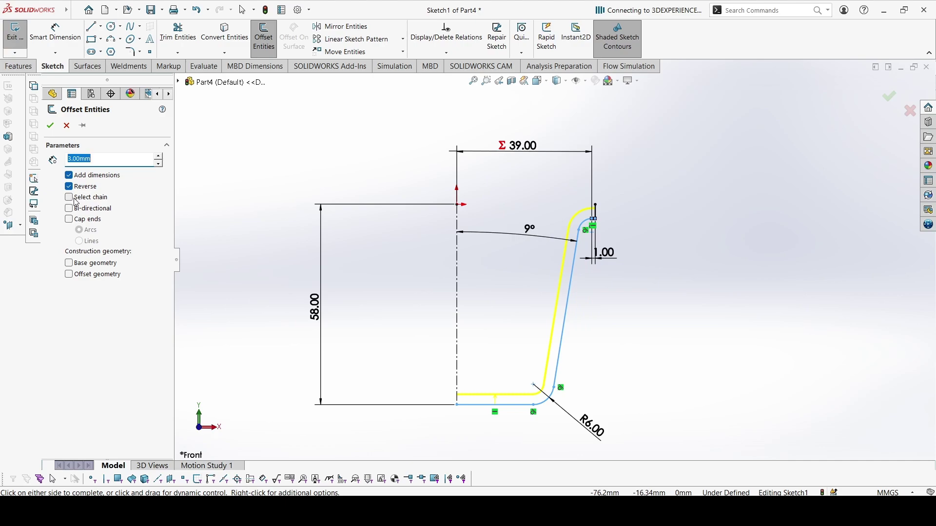
left_click(50, 125)
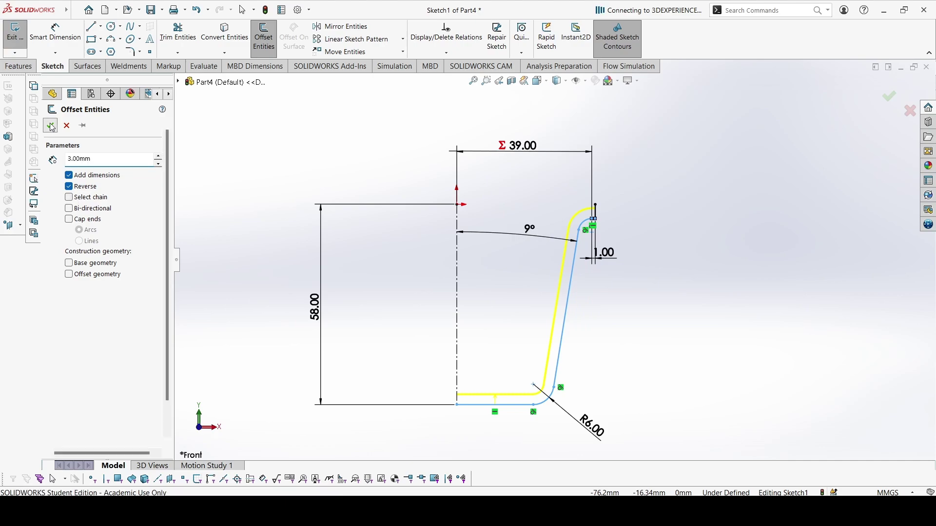
- Attach the rim end of the offset profile to the upper endpoint of the vertical rim line
scroll(614, 232, "down", 5)
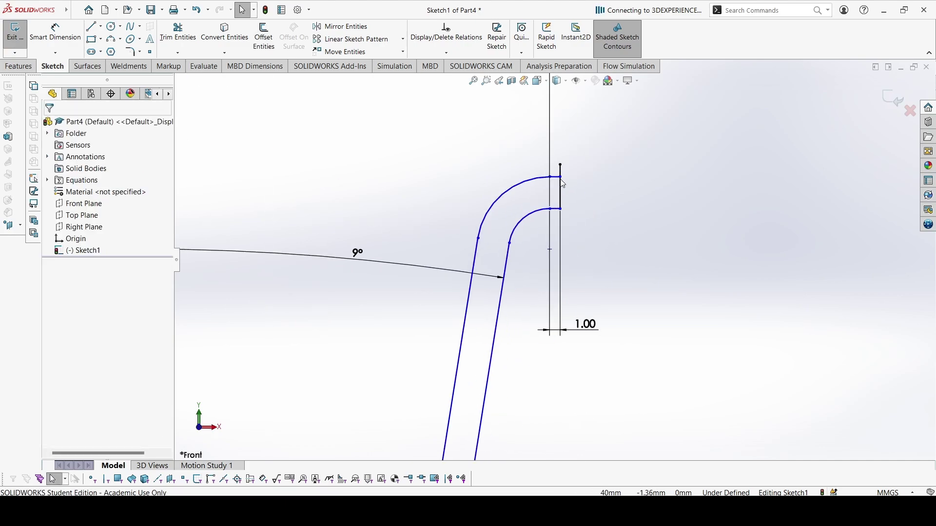
left_click_drag(559, 177, 560, 165)
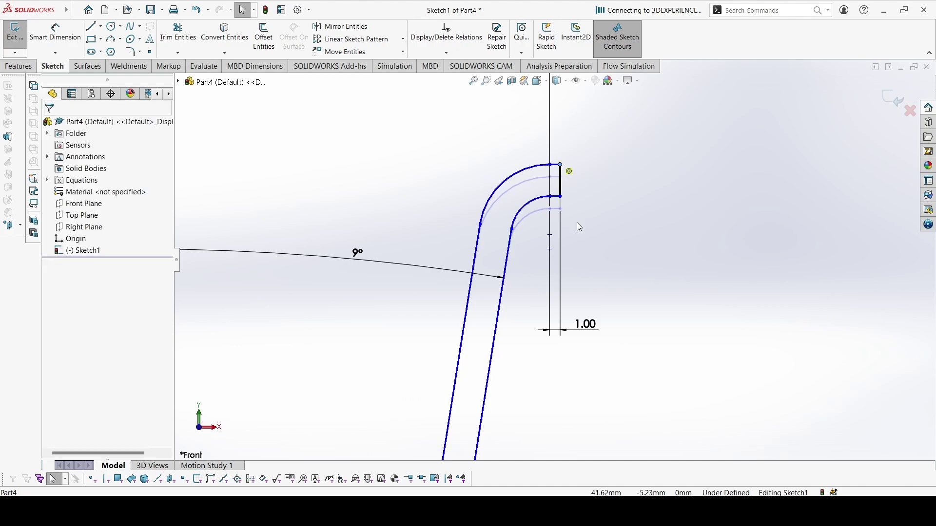
- Dimension the radius of the offset profile's upper arc as 6 mm
scroll(349, 335, "up", 6)
scroll(463, 347, "down", 2)
key("d")
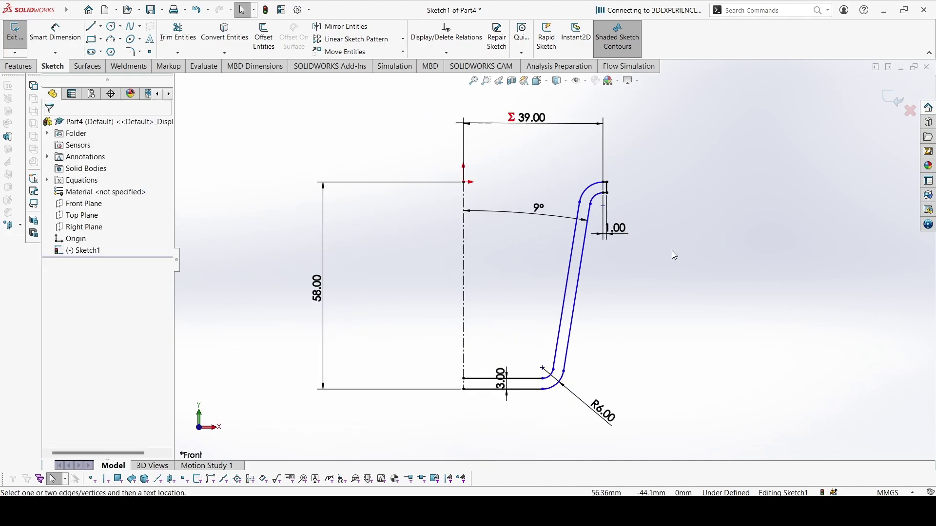
left_click(600, 192)
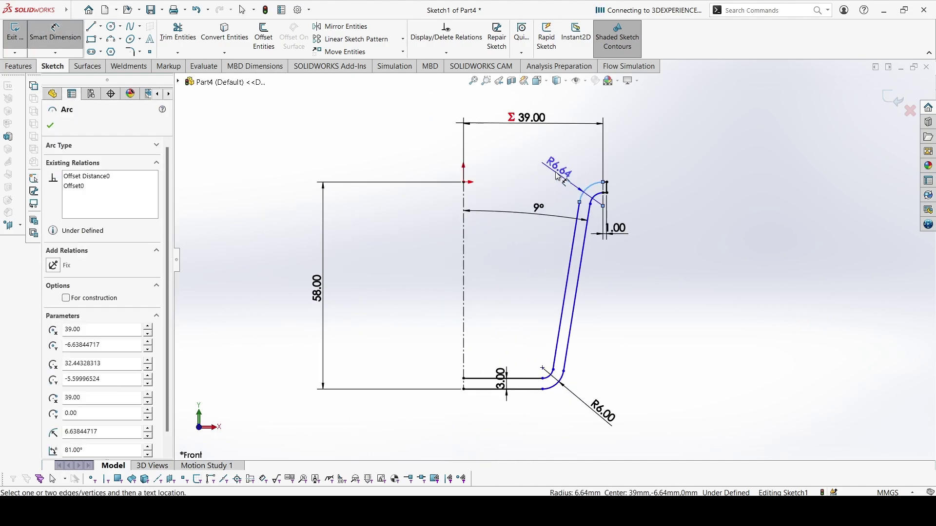
left_click(559, 171)
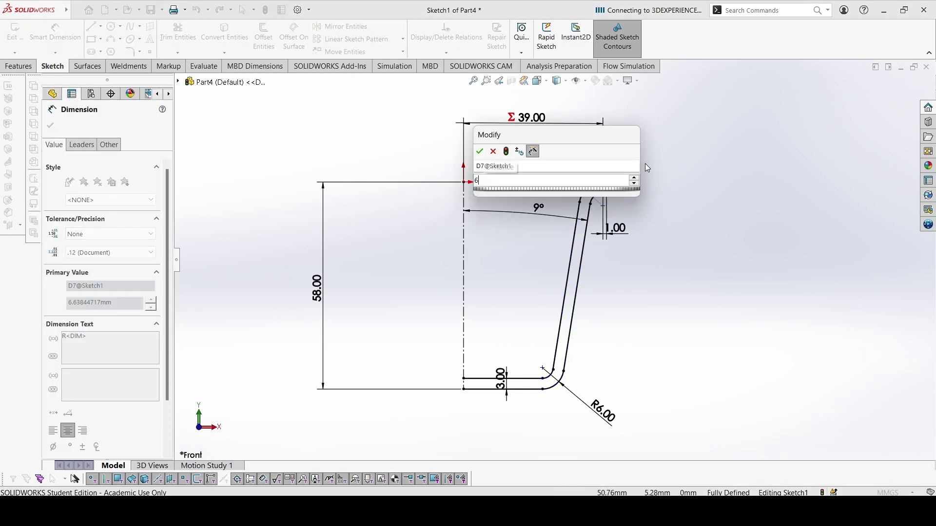
key("Return")
scroll(600, 200, "down", 3)
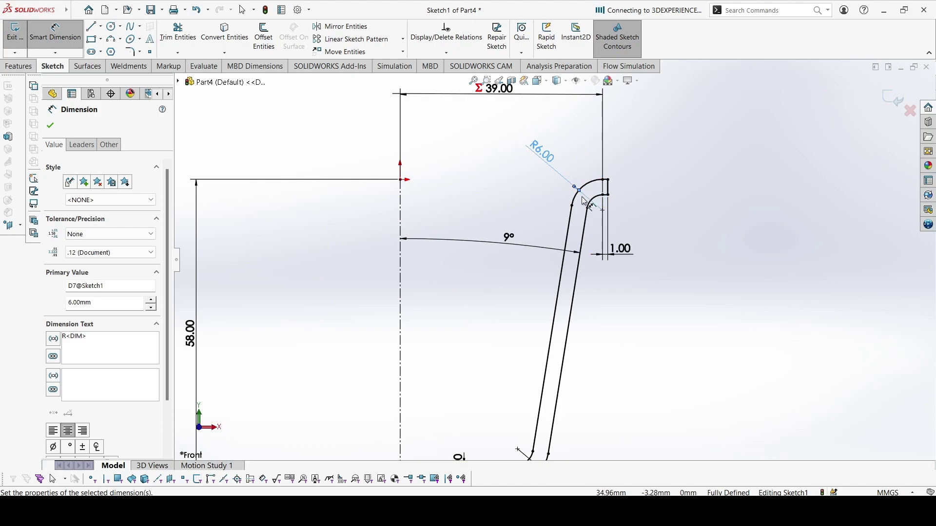
key("Escape")
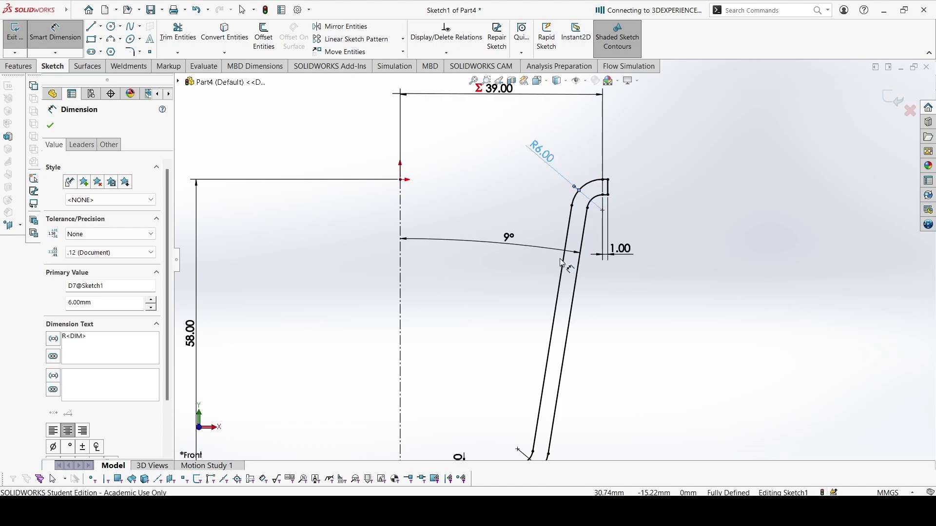
- Close the profile with a vertical line on the centerline joining the ends of the two base lines
scroll(516, 319, "up", 3)
scroll(451, 396, "down", 2)
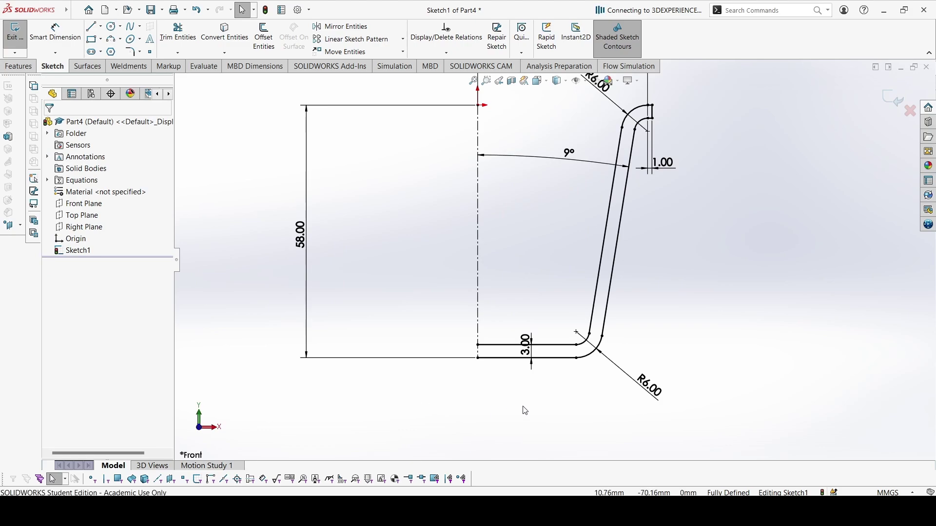
key("l")
left_click(478, 345)
left_click(478, 358)
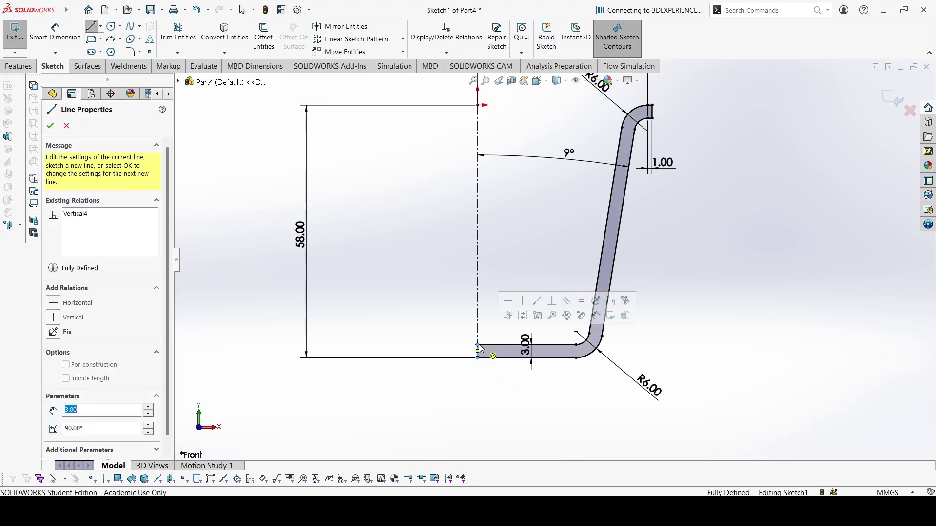
key("Escape")
- Revolve the closed cup profile 360° about the vertical centerline
scroll(550, 251, "up", 2)
scroll(548, 248, "up", 2)
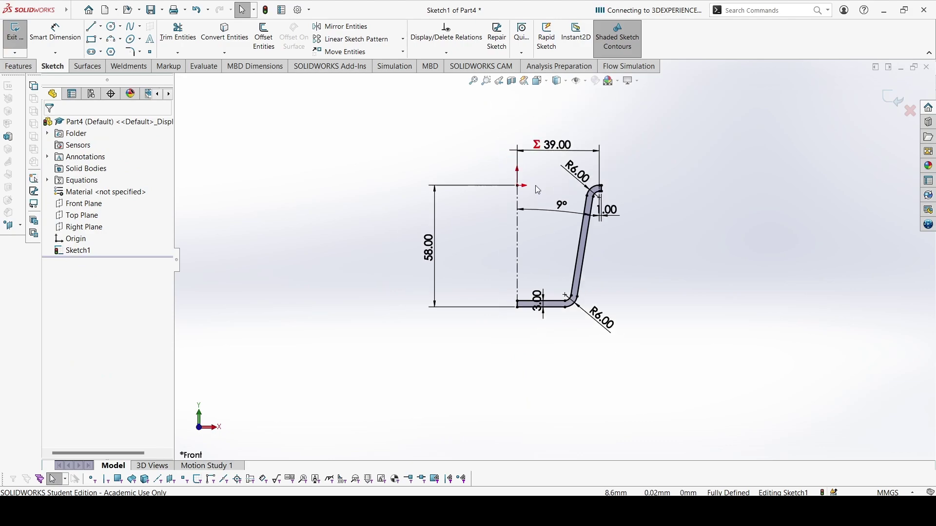
scroll(535, 185, "down", 1)
left_click(18, 67)
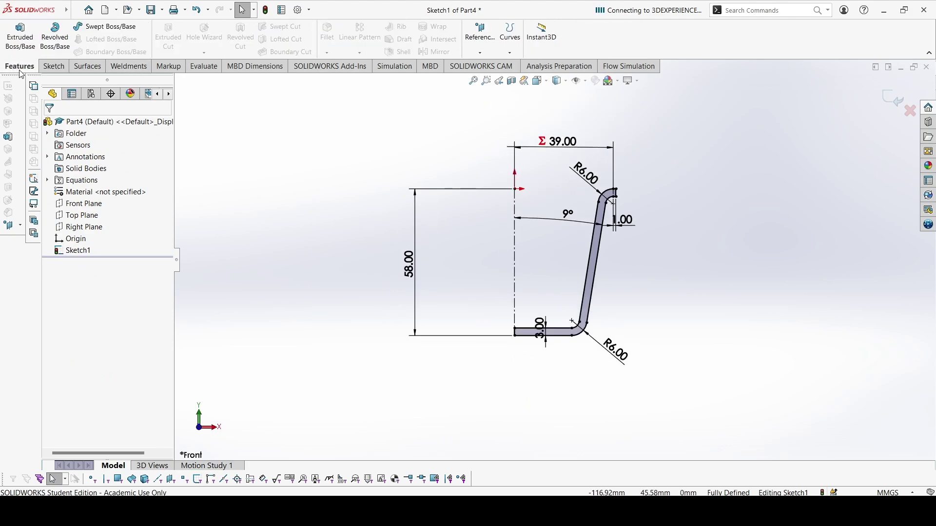
left_click(55, 36)
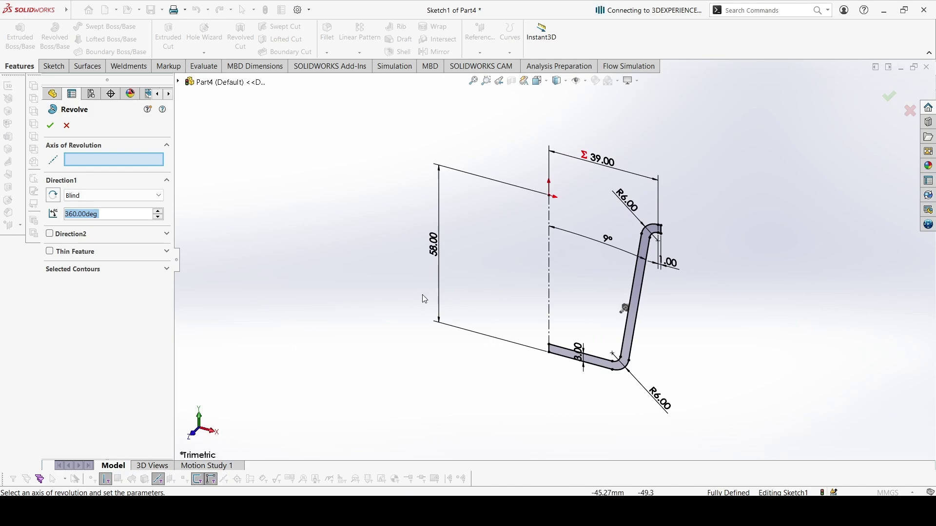
left_click(550, 275)
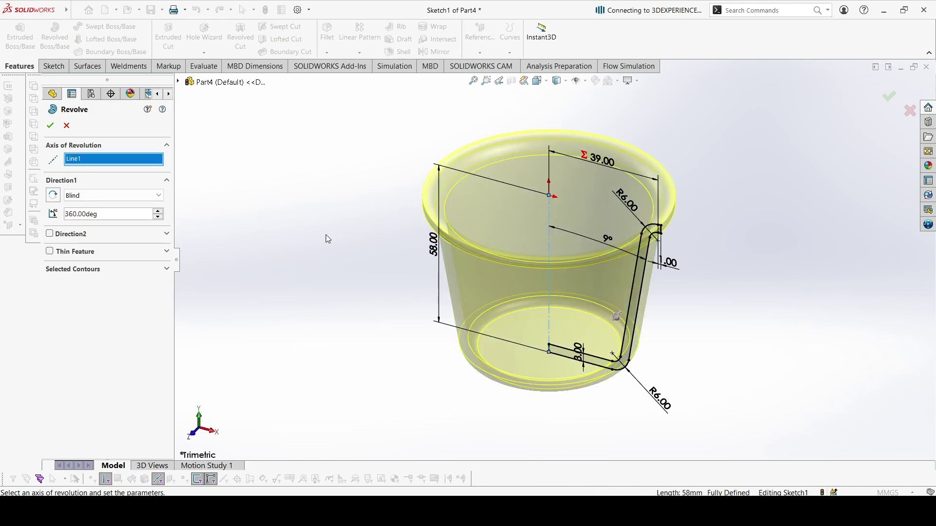
left_click(51, 124)
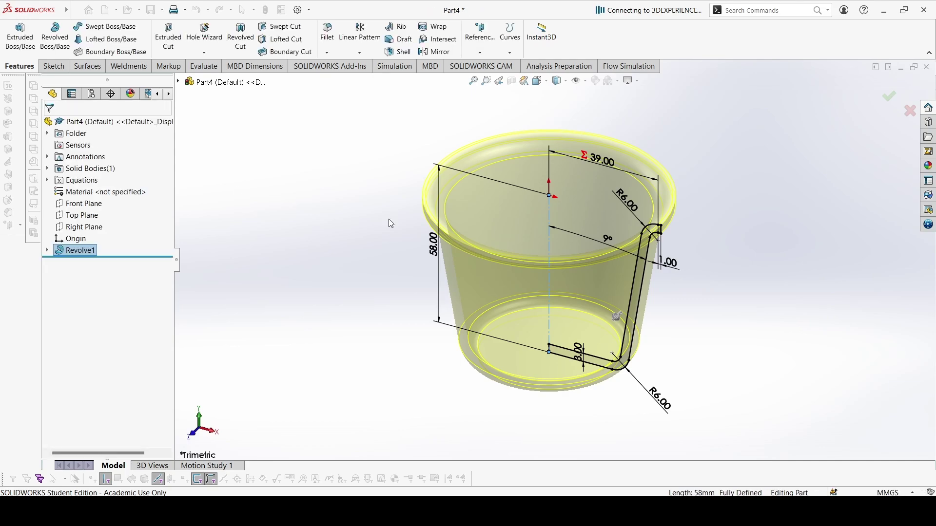
left_click(46, 249)
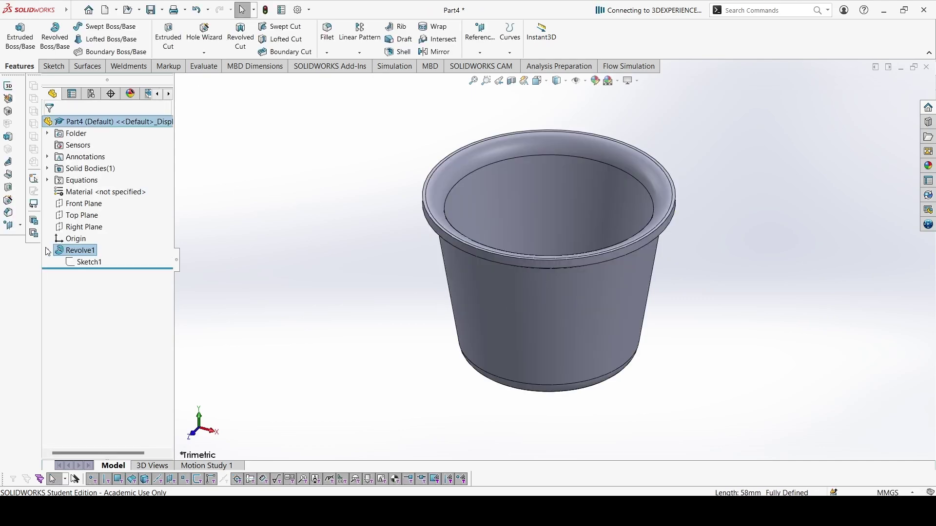
left_click(47, 248)
- Start a linear pattern of bodies instead of features, with the revolved cup as the body to pattern
scroll(644, 326, "up", 2)
scroll(510, 270, "down", 1)
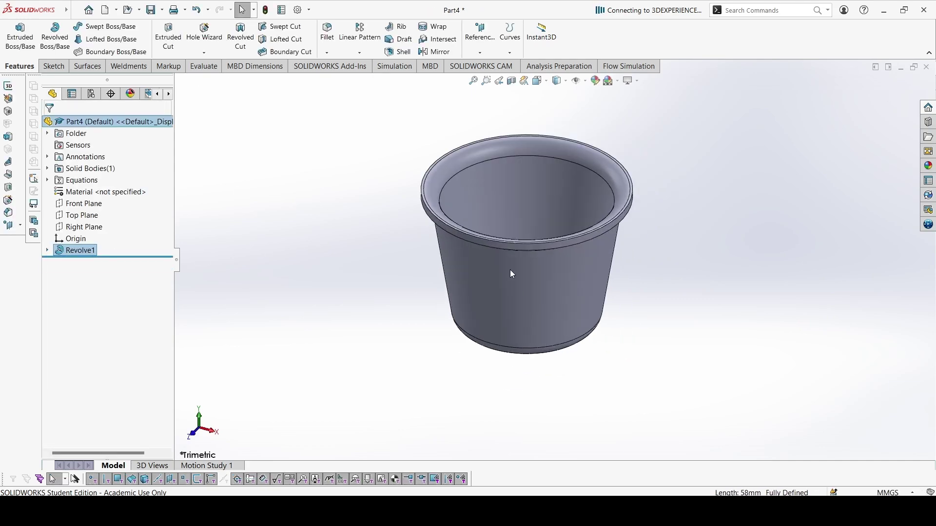
scroll(562, 206, "up", 2)
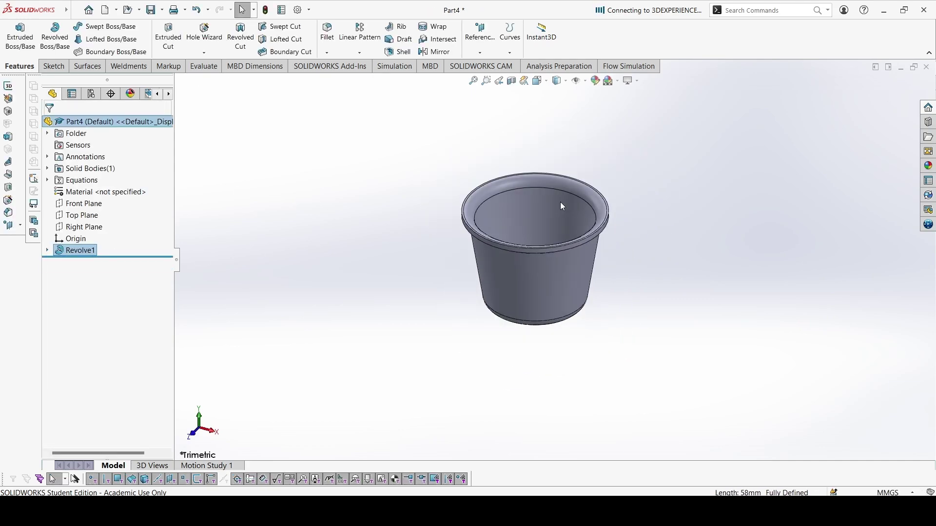
left_click(359, 30)
scroll(324, 304, "up", 2)
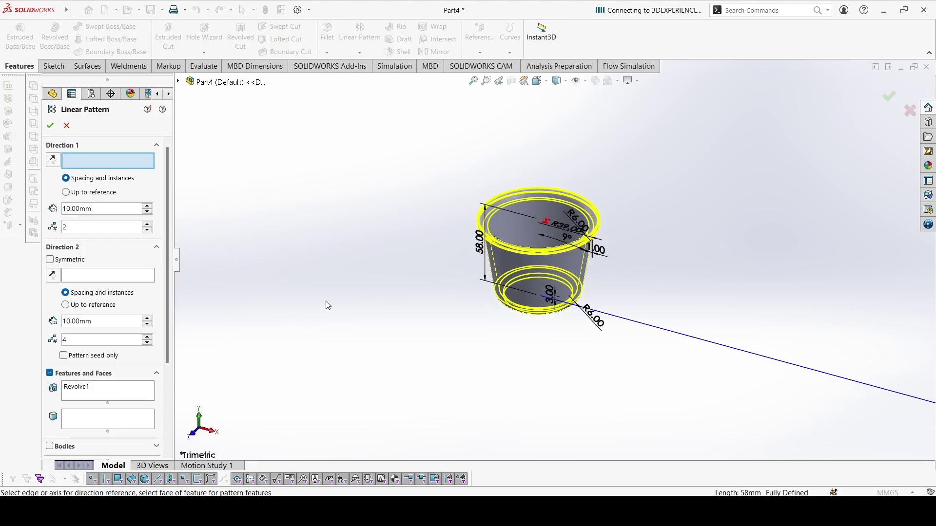
scroll(165, 298, "down", 5)
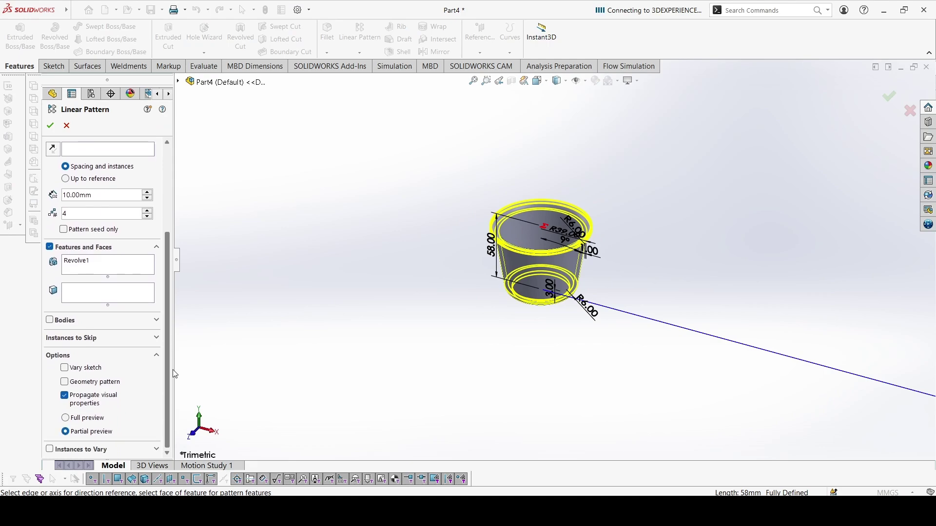
left_click(49, 320)
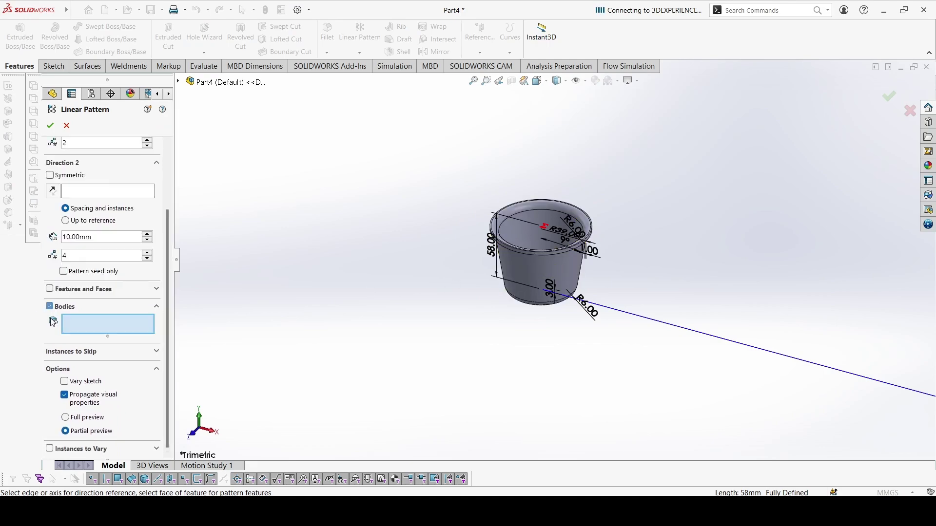
left_click(528, 267)
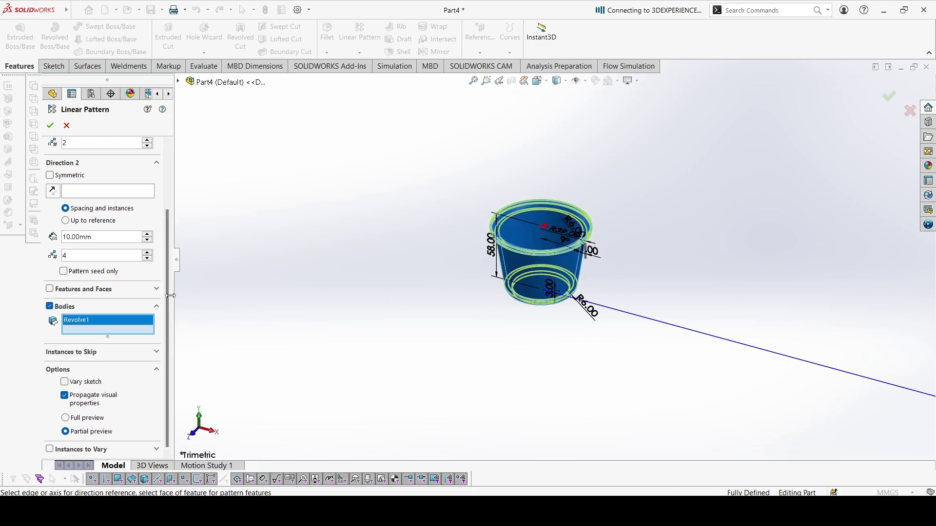
- Use the Right Plane as the pattern's direction 1 reference and the Front Plane as its direction 2 reference
scroll(177, 250, "up", 2)
scroll(176, 250, "up", 1)
left_click(108, 166)
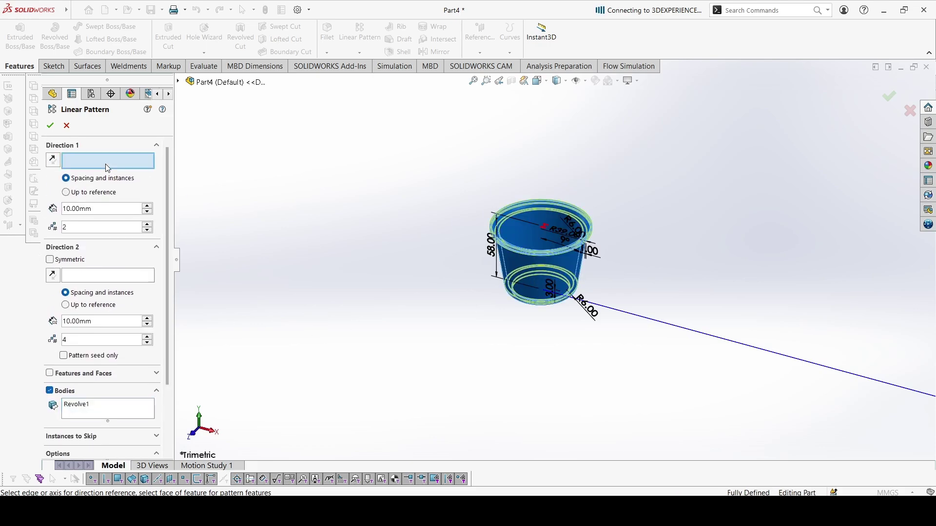
left_click(179, 83)
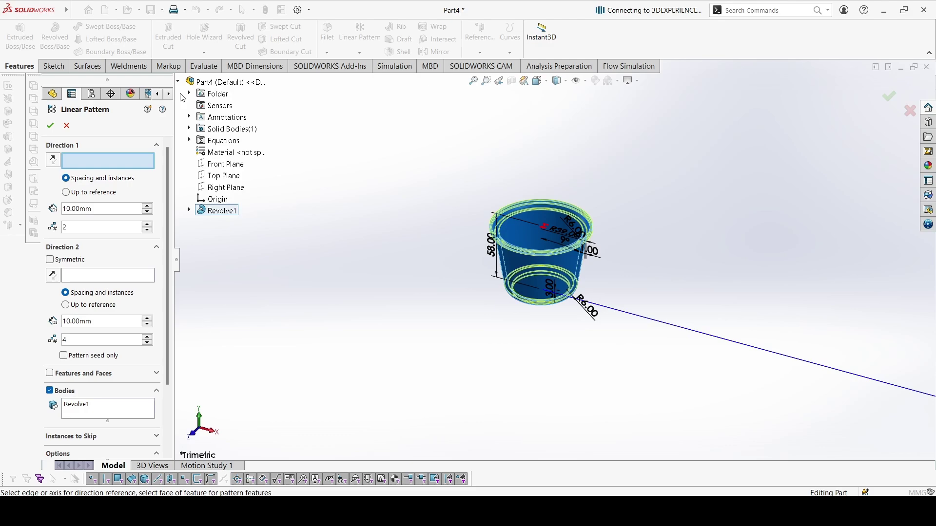
left_click(222, 189)
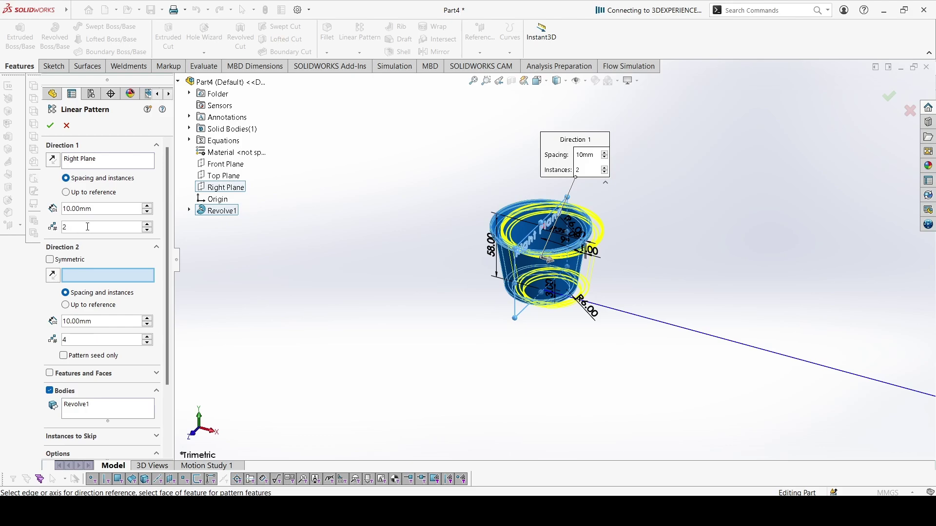
left_click(223, 167)
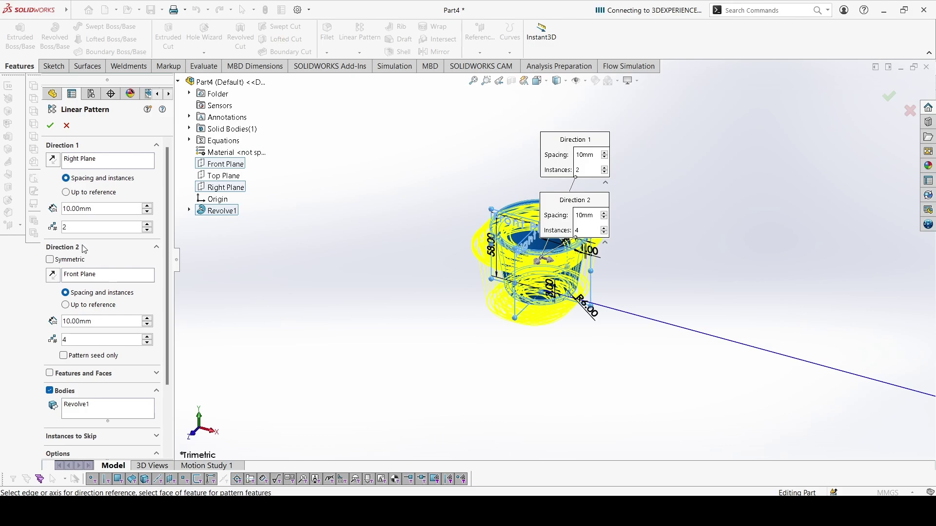
- Set the direction 1 spacing to the equation ="B"+"C" using the global variables
left_click_drag(93, 215, 2, 214)
type("=B")
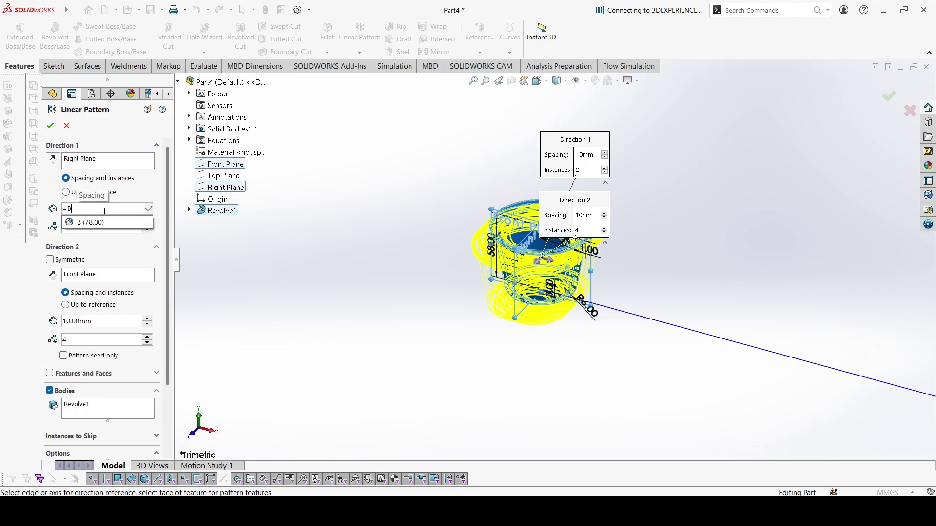
left_click(110, 224)
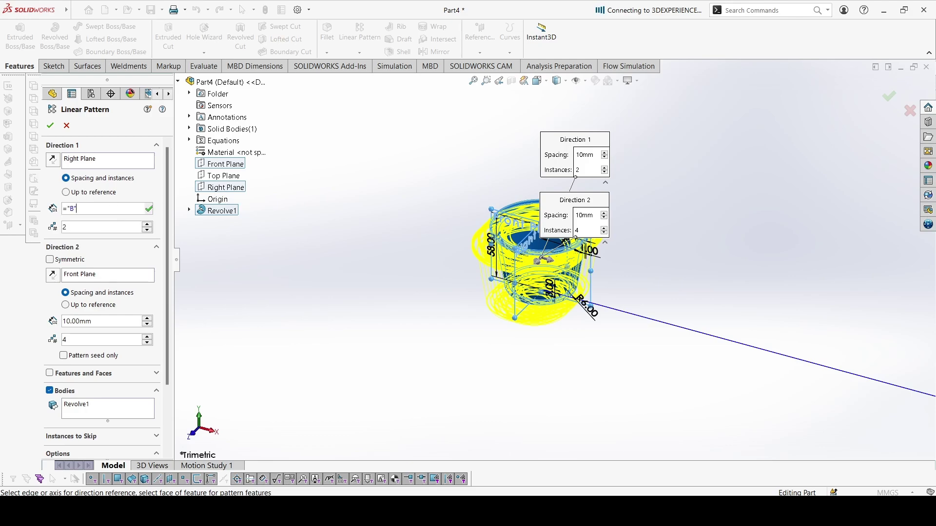
type("+")
mouse_move(113, 224)
type("C")
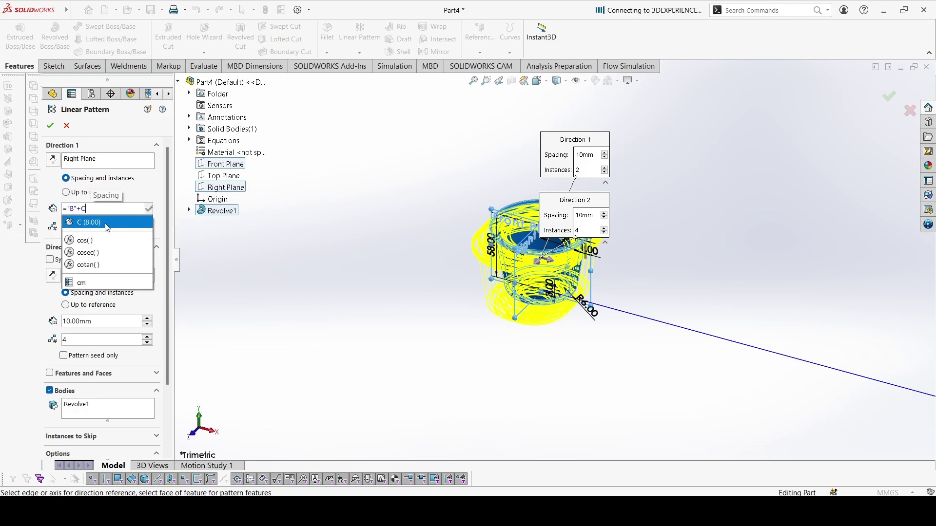
left_click(108, 223)
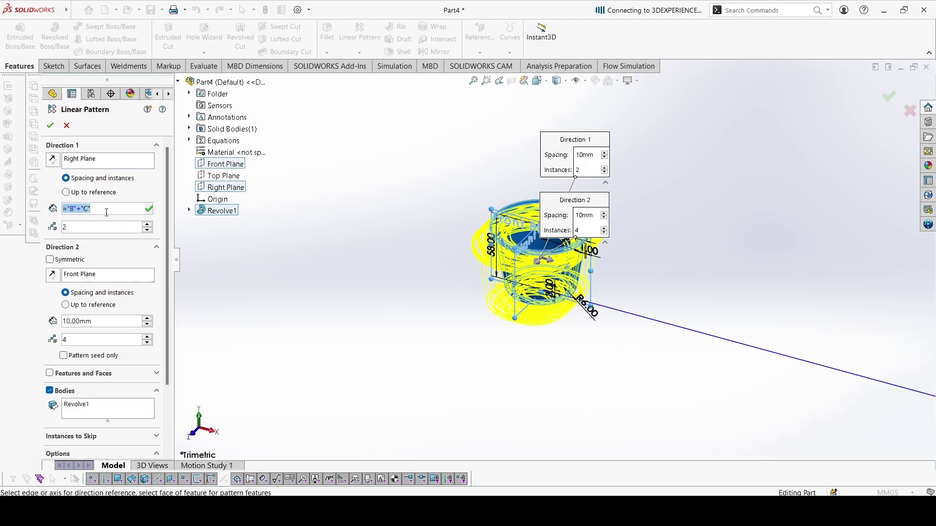
- Reuse the equation ="B"+"C" as the direction 2 spacing and create the 2 by 4 cup pattern
key("ctrl+c")
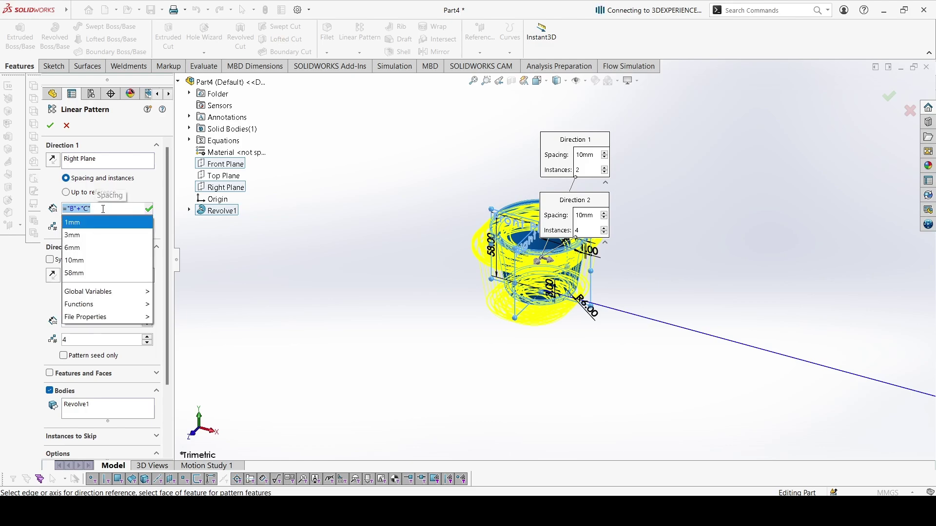
key("ctrl+c")
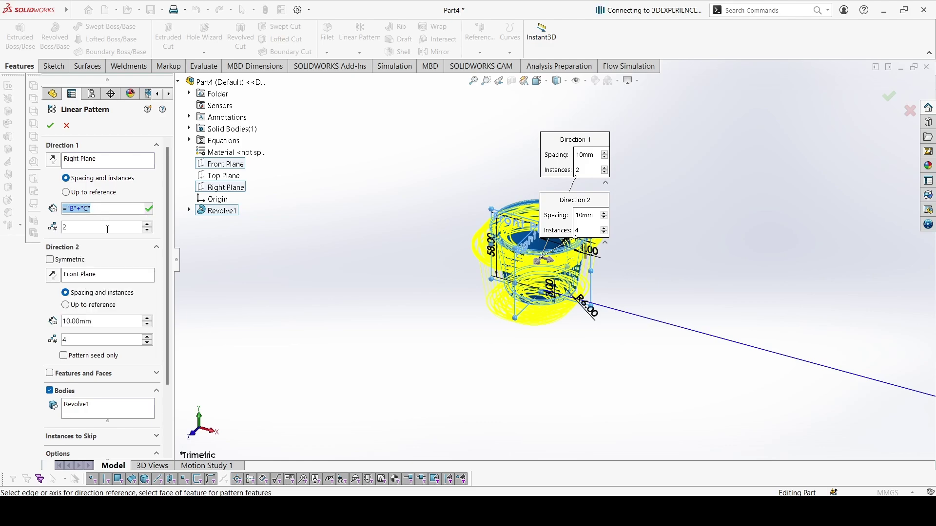
left_click(97, 321)
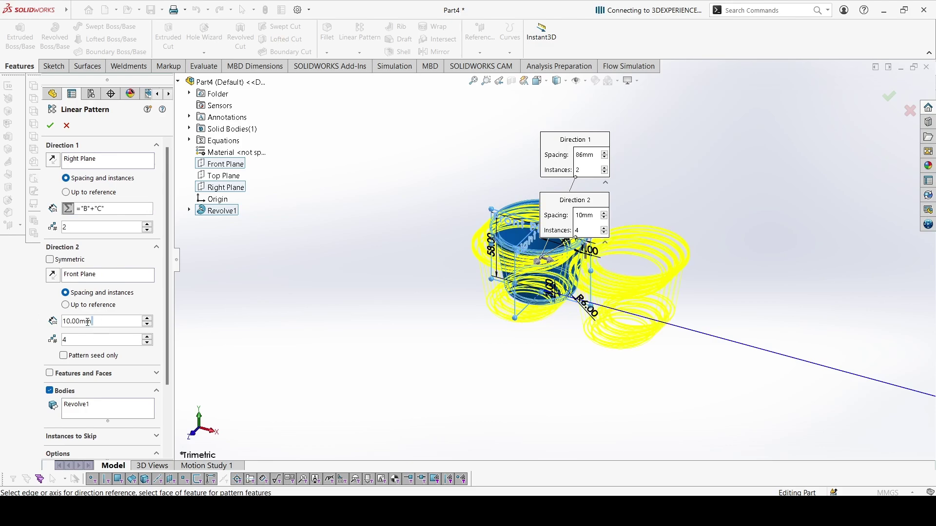
key("ctrl+v")
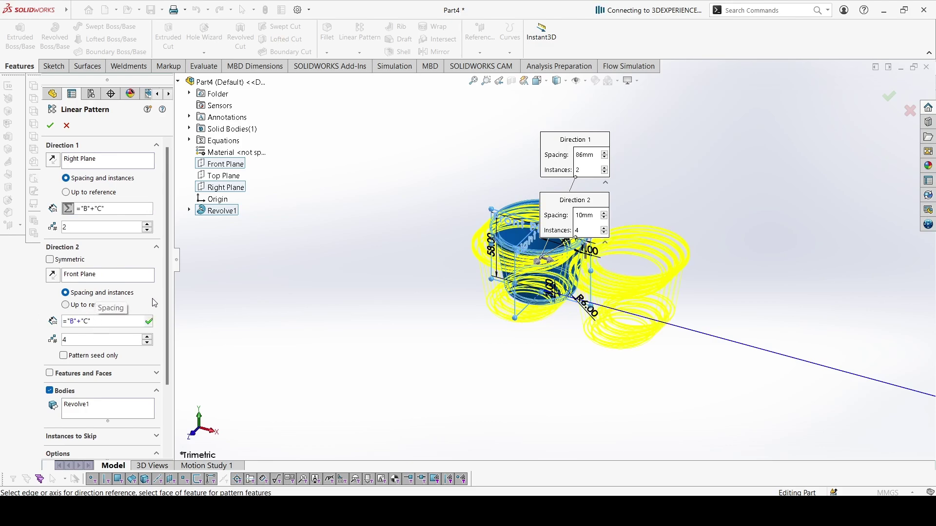
key("Return")
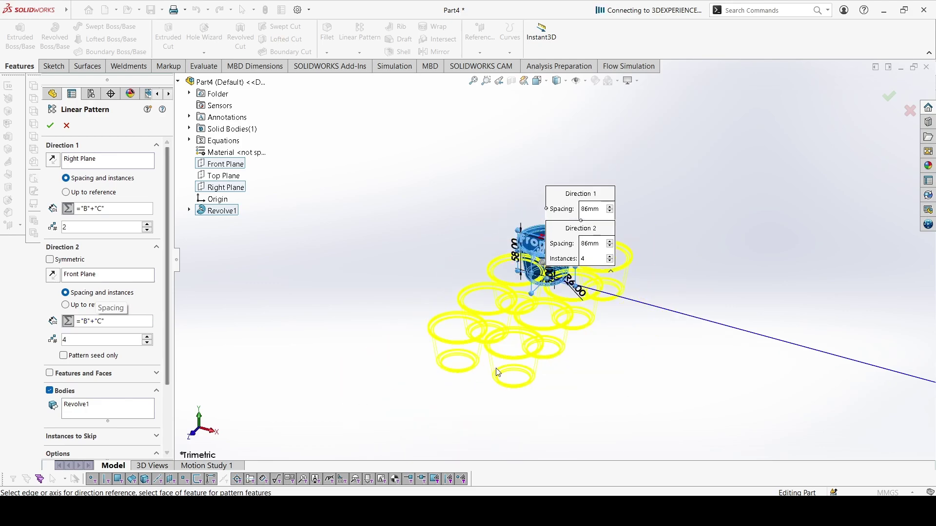
left_click(50, 125)
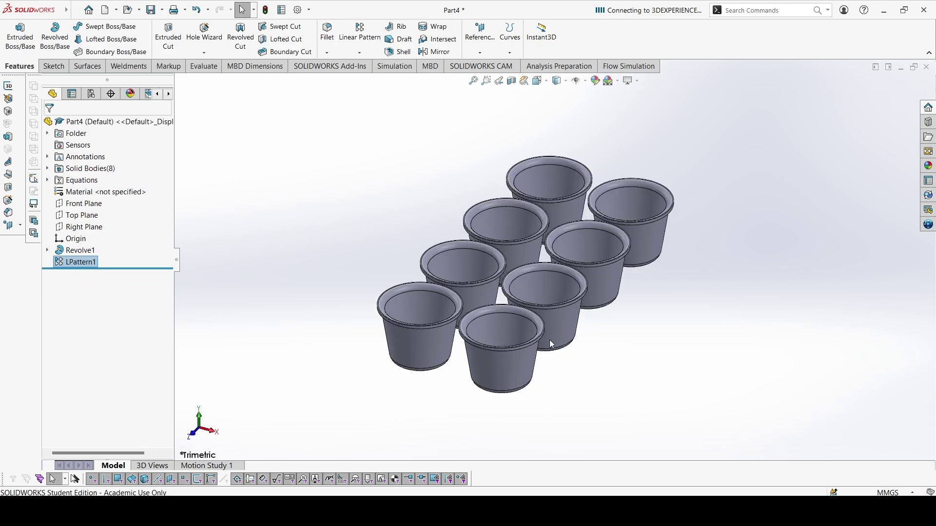
- Sketch a corner rectangle about 200 mm wide on the Top Plane, enclosing all eight cups
scroll(551, 345, "down", 2)
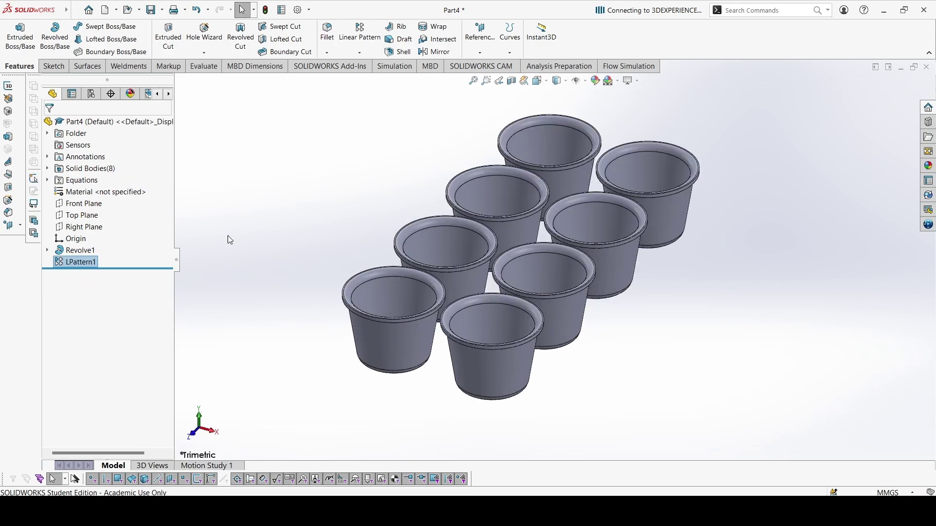
left_click(89, 216)
middle_click_drag(307, 267, 257, 187)
scroll(419, 227, "down", 3)
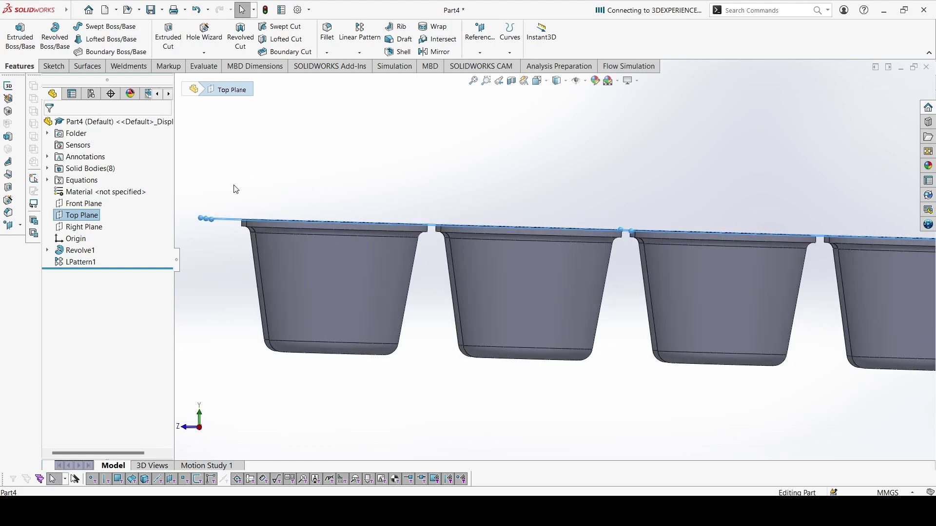
right_click(93, 218)
left_click(100, 204)
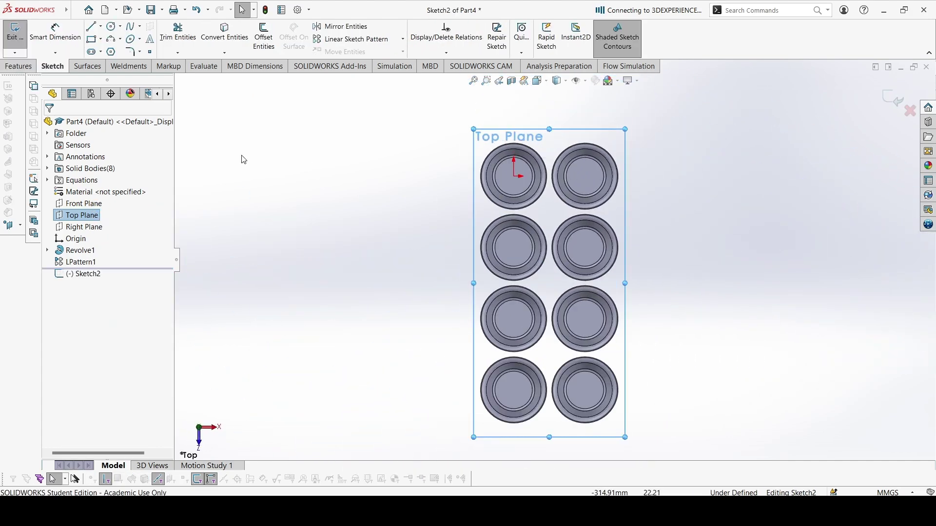
left_click(465, 131)
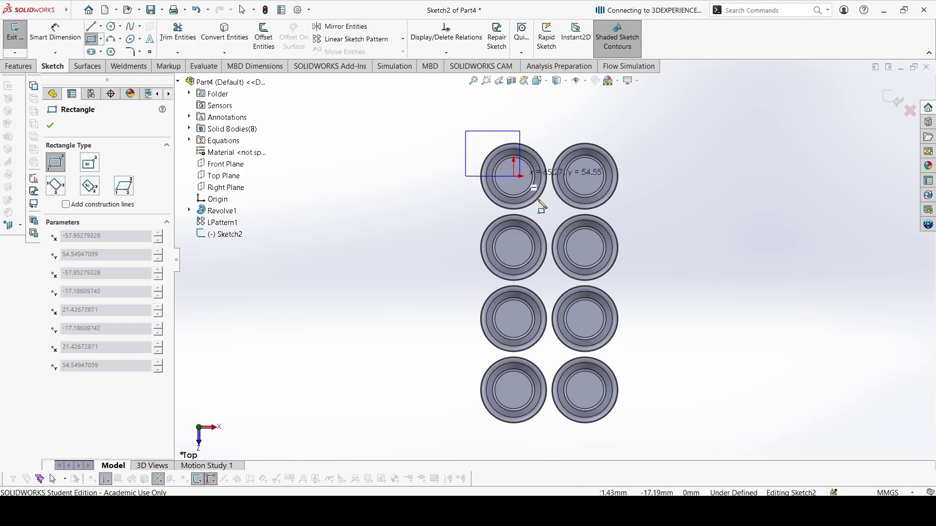
left_click(628, 432)
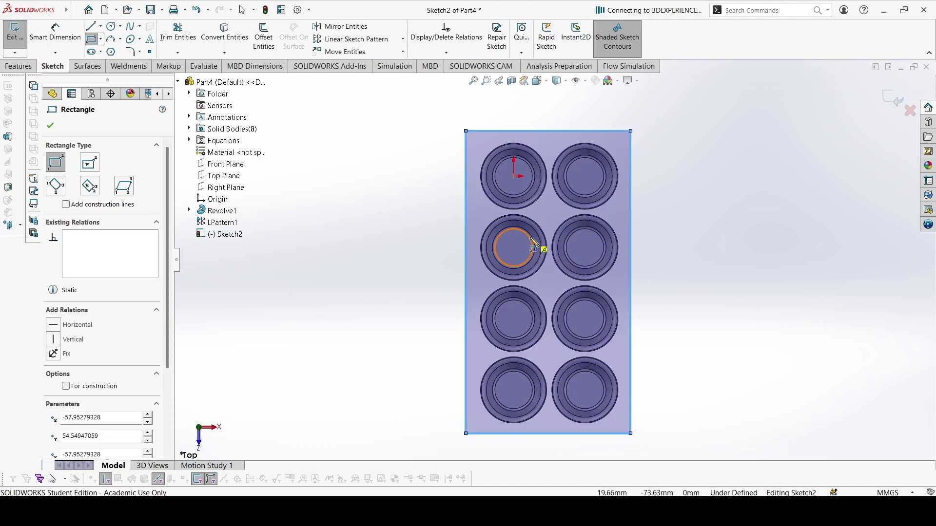
key("Escape")
- Convert the outer circular rim edges of all eight cups into sketch entities
scroll(512, 170, "down", 2)
scroll(507, 160, "down", 3)
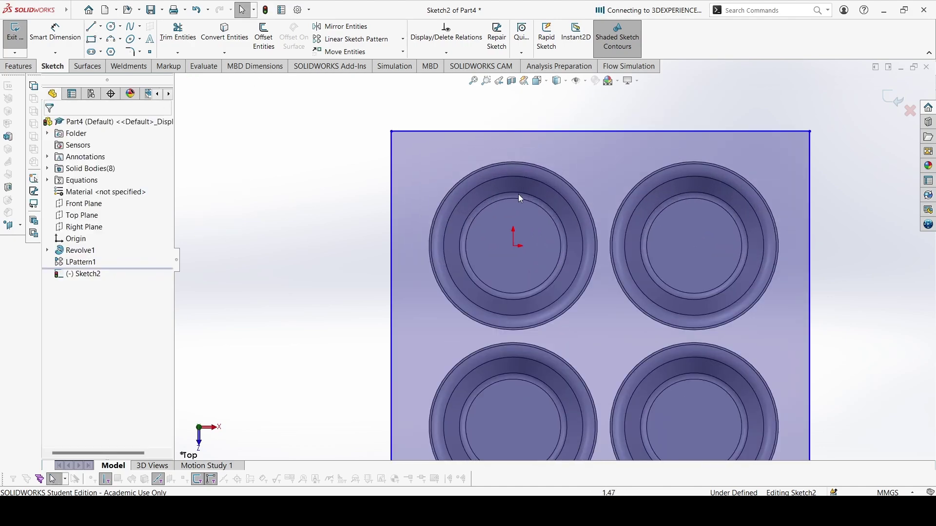
left_click(571, 185)
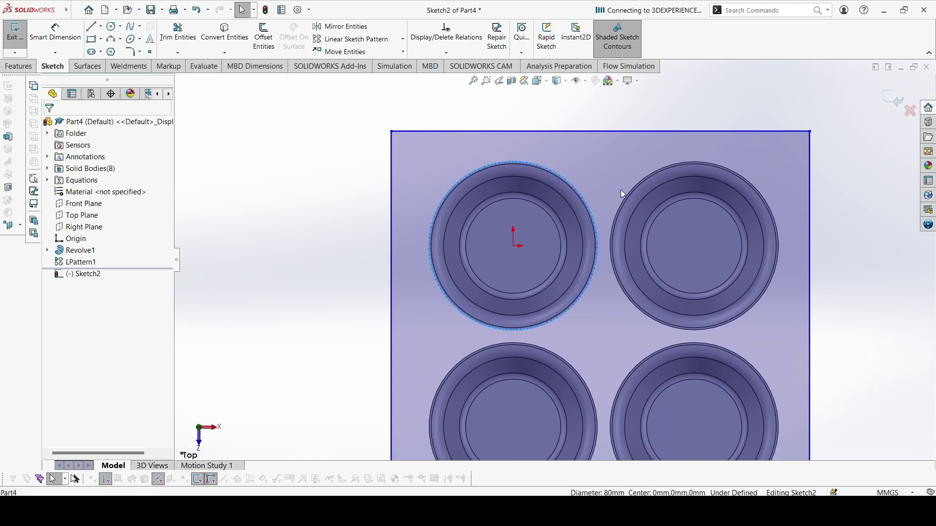
left_click(656, 175, "ctrl")
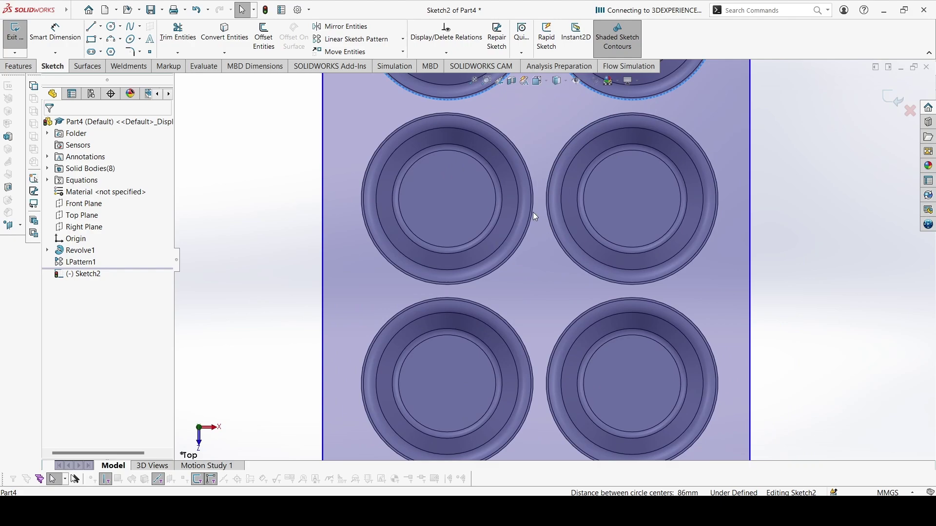
left_click(533, 213, "ctrl")
left_click(548, 215, "ctrl")
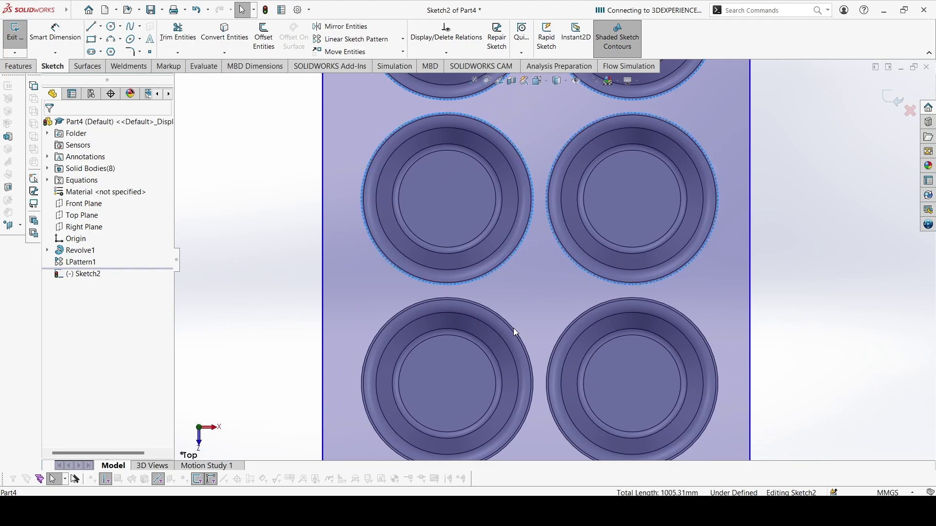
left_click(516, 328, "ctrl")
left_click(563, 333, "ctrl")
scroll(520, 405, "up", 8)
scroll(520, 404, "down", 8)
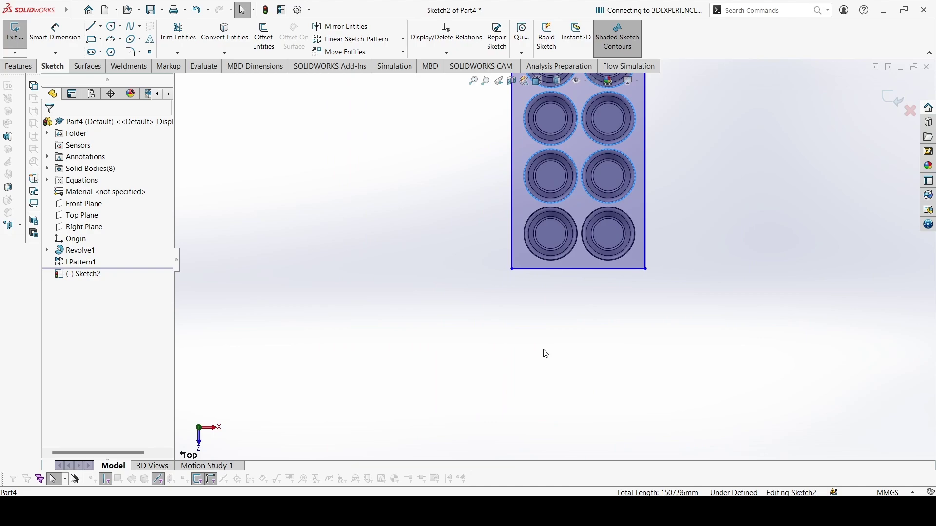
scroll(618, 119, "up", 3)
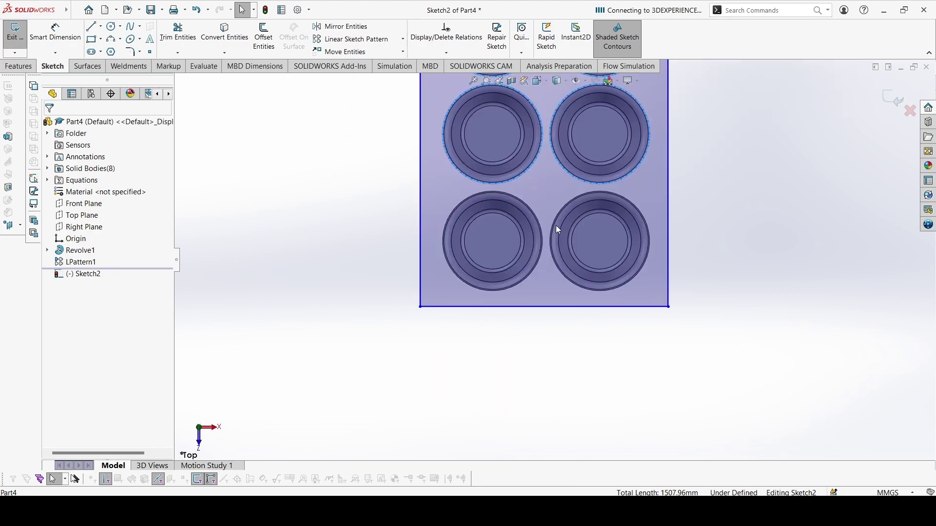
left_click(538, 220, "ctrl")
scroll(548, 224, "down", 5)
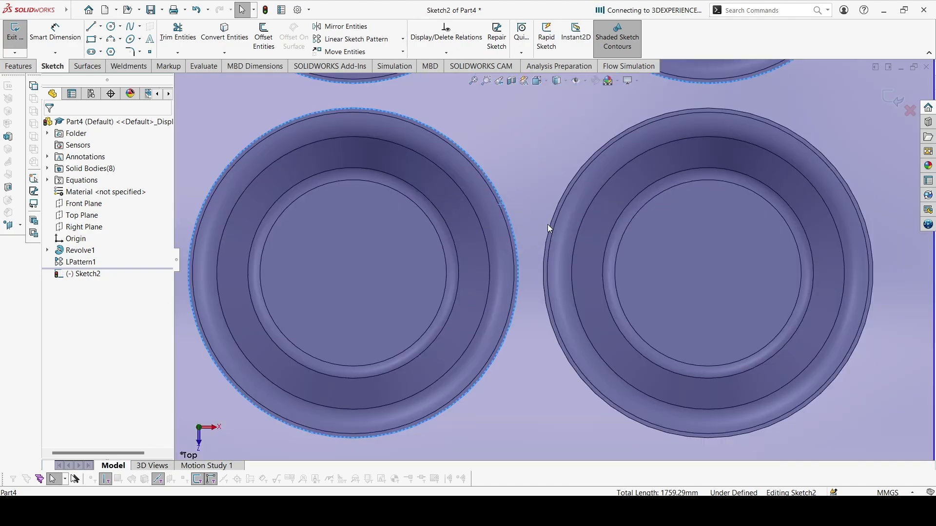
left_click(552, 226, "ctrl")
scroll(542, 183, "up", 8)
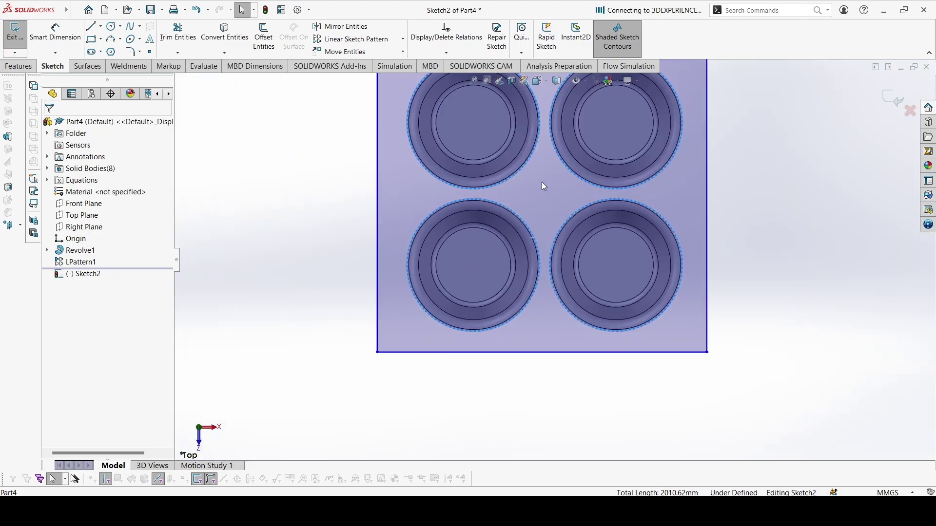
left_click(235, 32)
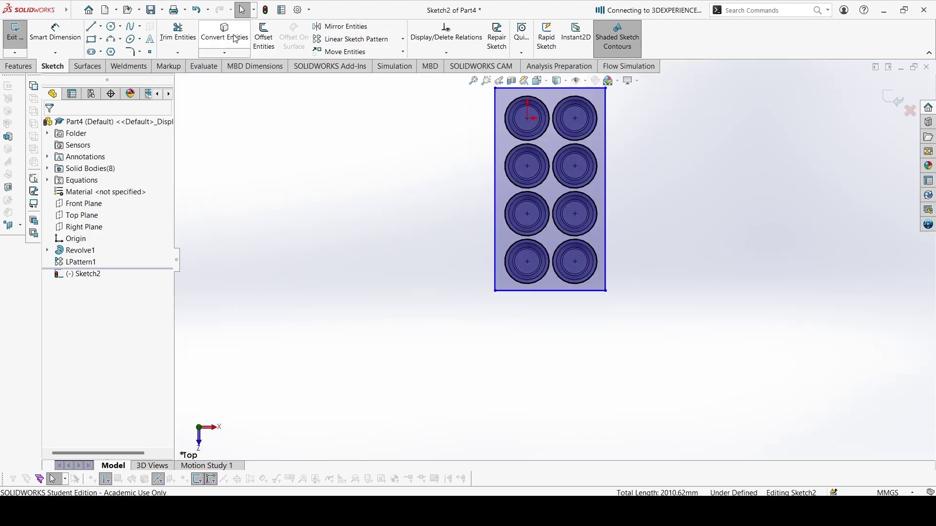
- Draw a vertical centerline about 14.5 mm long from the top of the origin cup's outer circle to the rectangle's upper edge
scroll(570, 152, "down", 1)
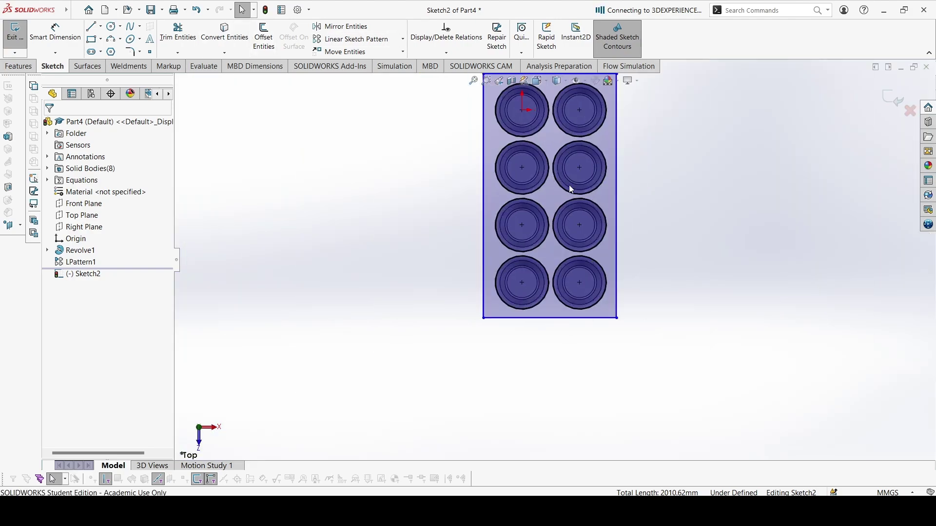
scroll(570, 127, "down", 1)
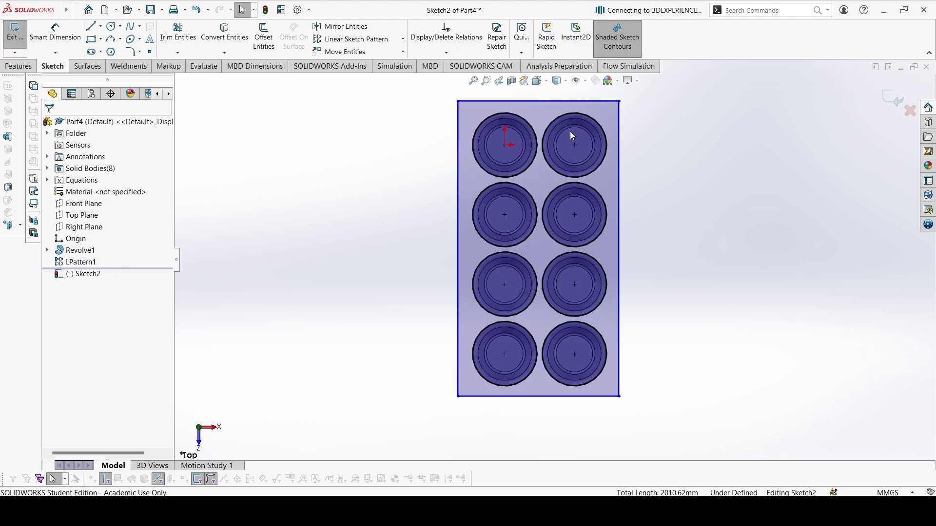
scroll(544, 155, "down", 1)
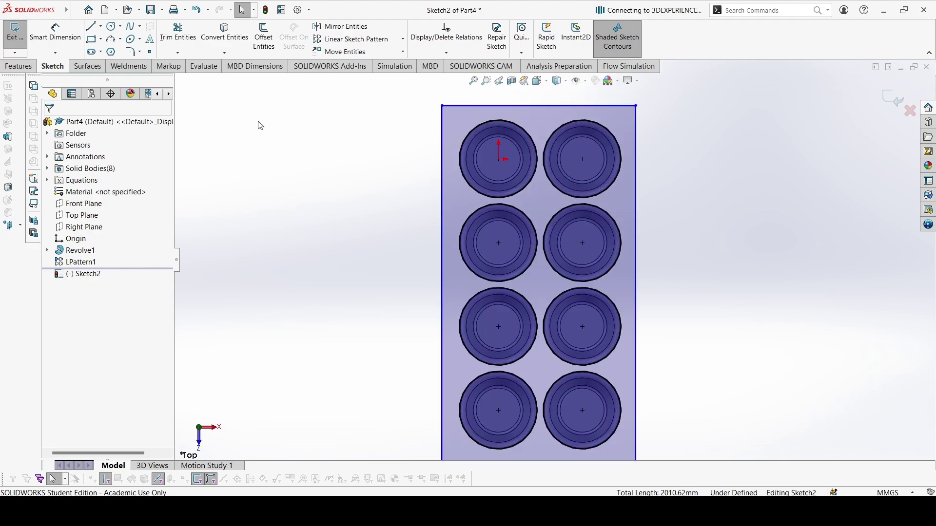
left_click(100, 26)
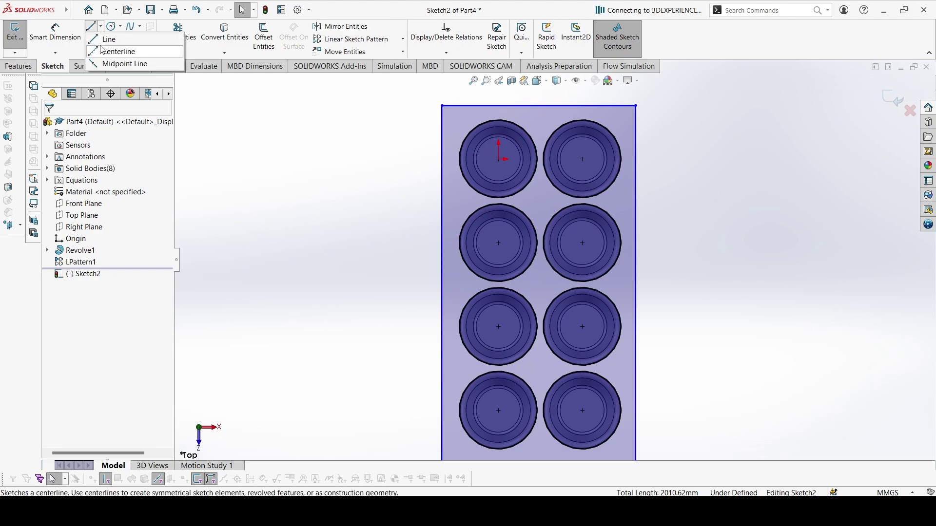
left_click(117, 50)
scroll(502, 142, "down", 5)
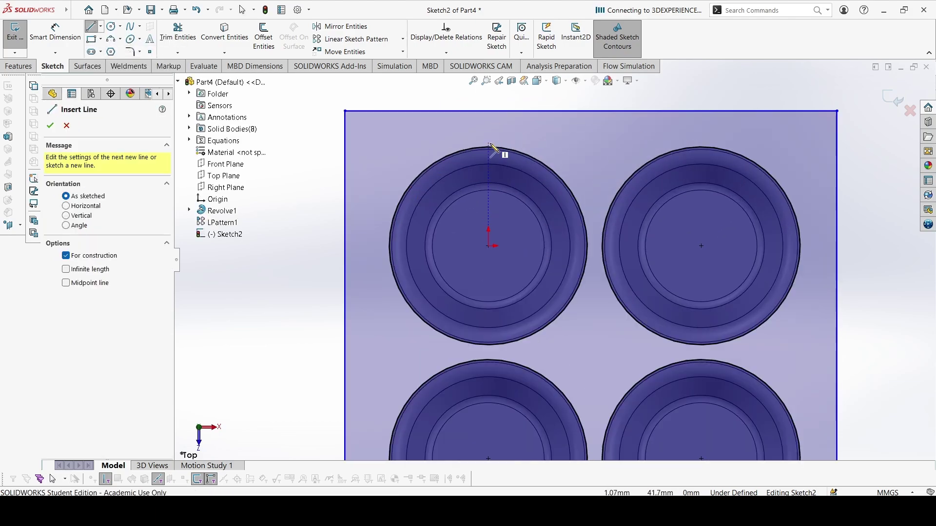
left_click(489, 147)
left_click(489, 111)
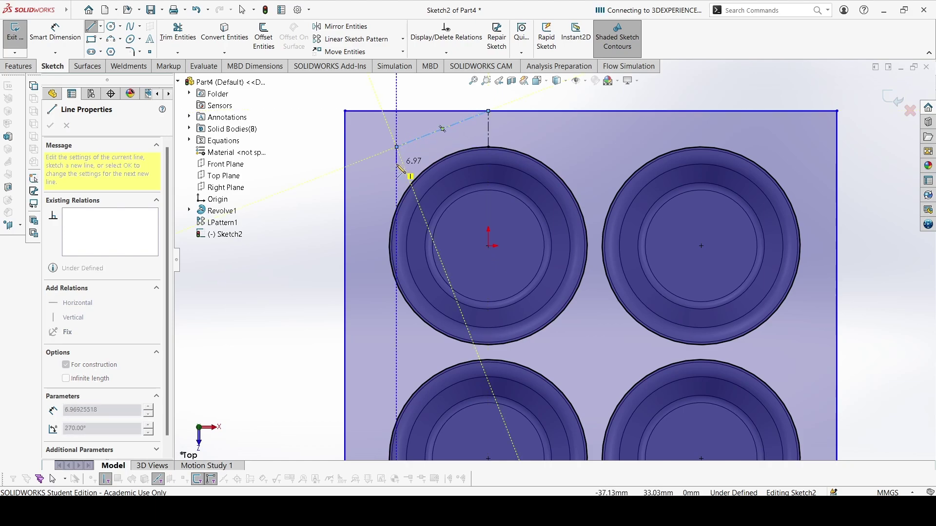
key("Escape")
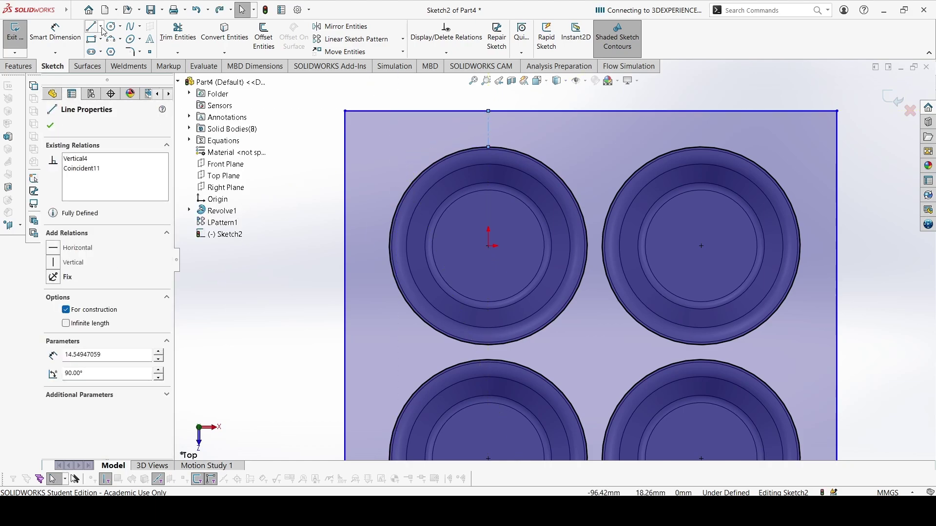
- Draw a horizontal centerline about 18 mm long from the origin cup's outer circle to the rectangle's left edge
left_click(101, 27)
left_click(113, 50)
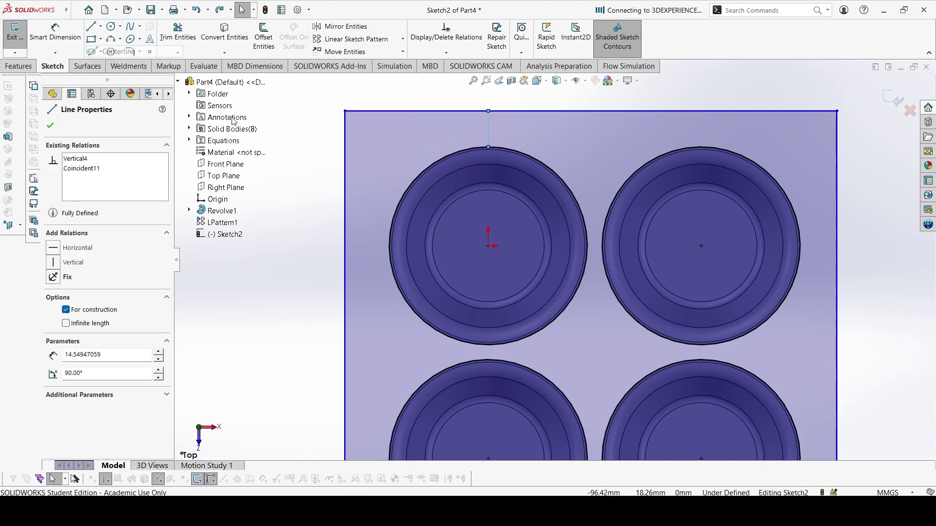
left_click(390, 246)
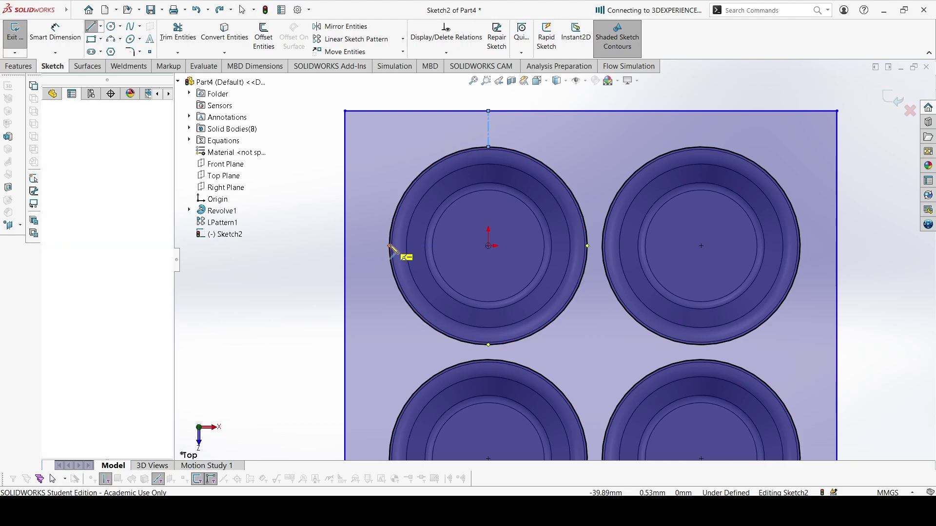
left_click(345, 246)
key("Escape")
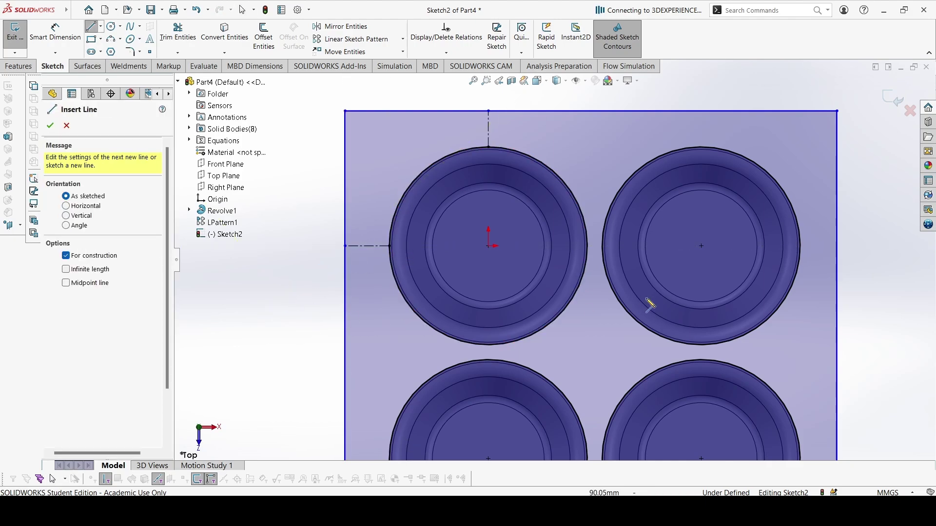
- Draw a horizontal centerline about 15 mm long from the lower-right cup's outer circle to the rectangle's right edge
scroll(650, 305, "up", 8)
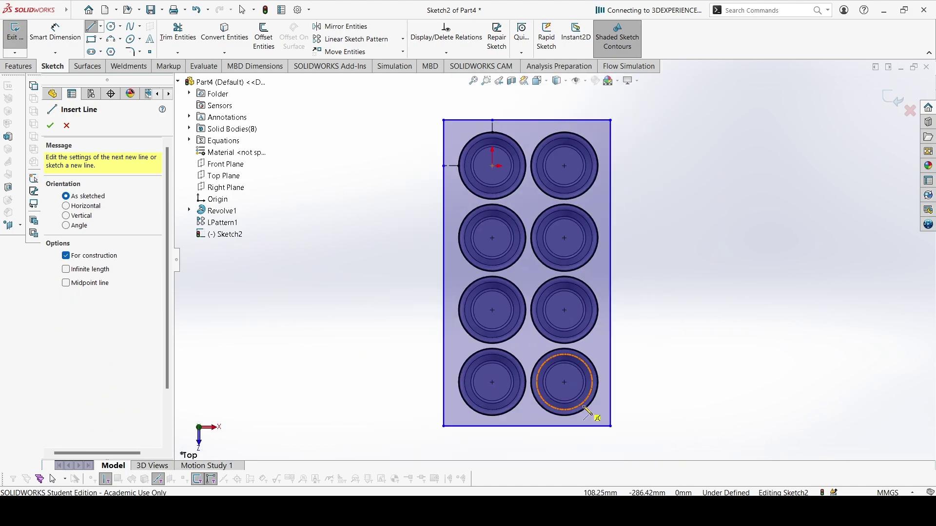
scroll(590, 414, "down", 5)
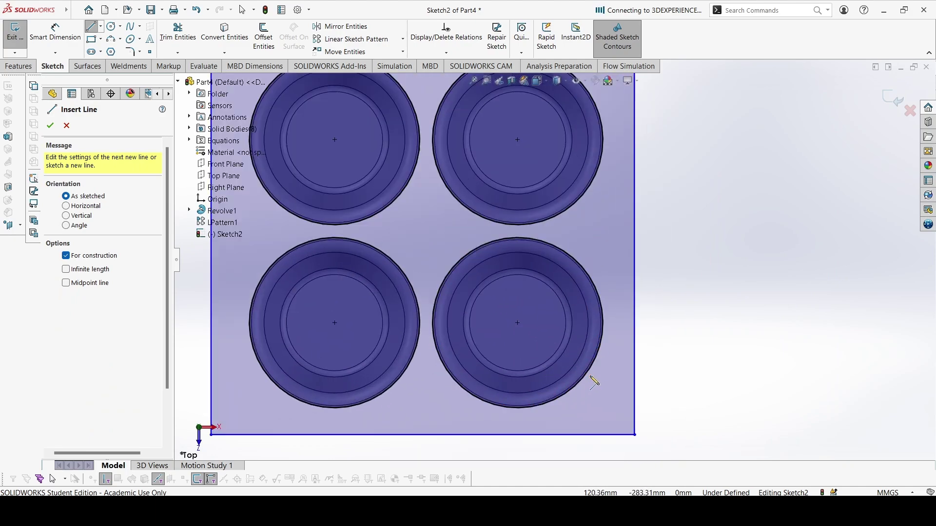
left_click(603, 323)
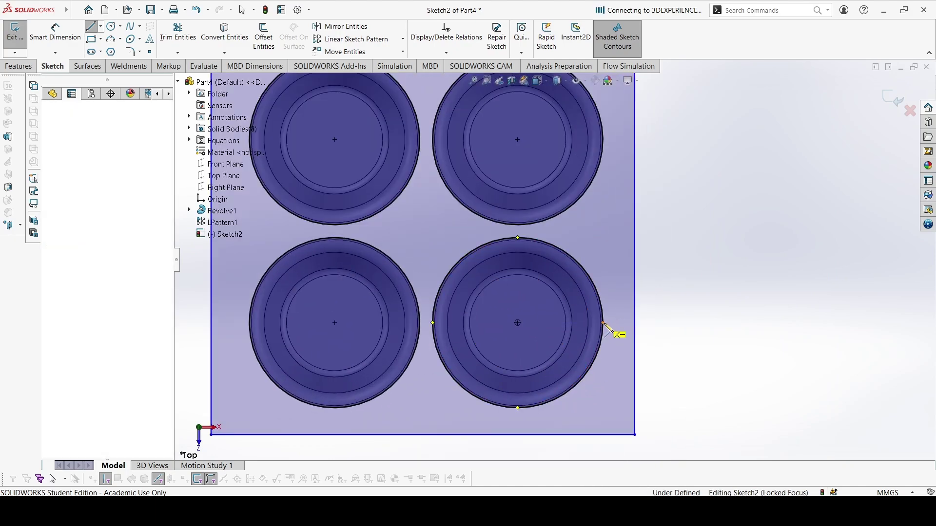
left_click(634, 323)
key("Escape")
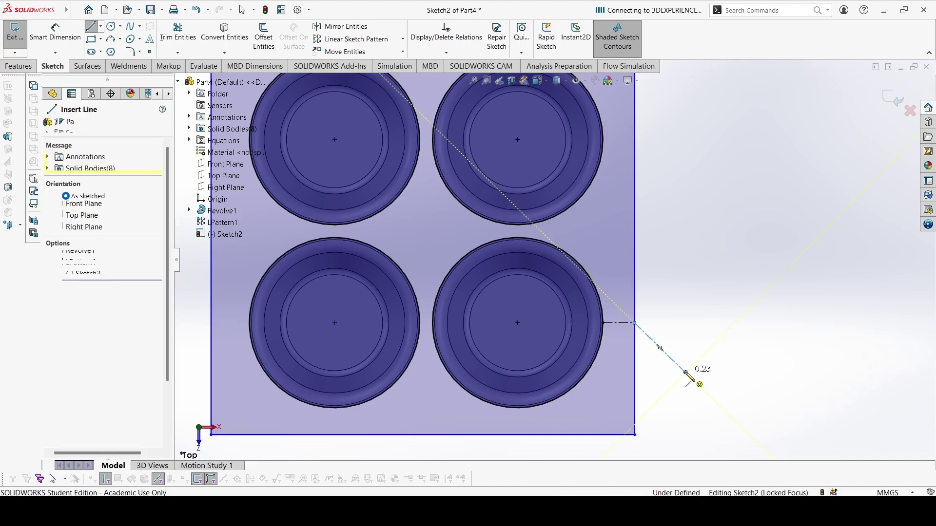
- Draw a vertical centerline about 12.6 mm long from the lower-right cup's outer circle to the rectangle's lower edge
left_click(518, 416)
left_click(517, 435)
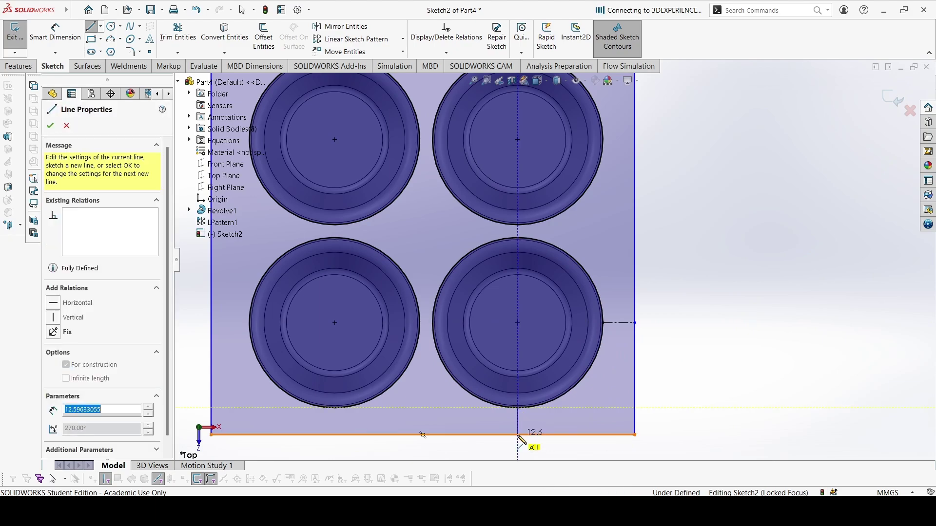
key("Escape")
key("Escape")
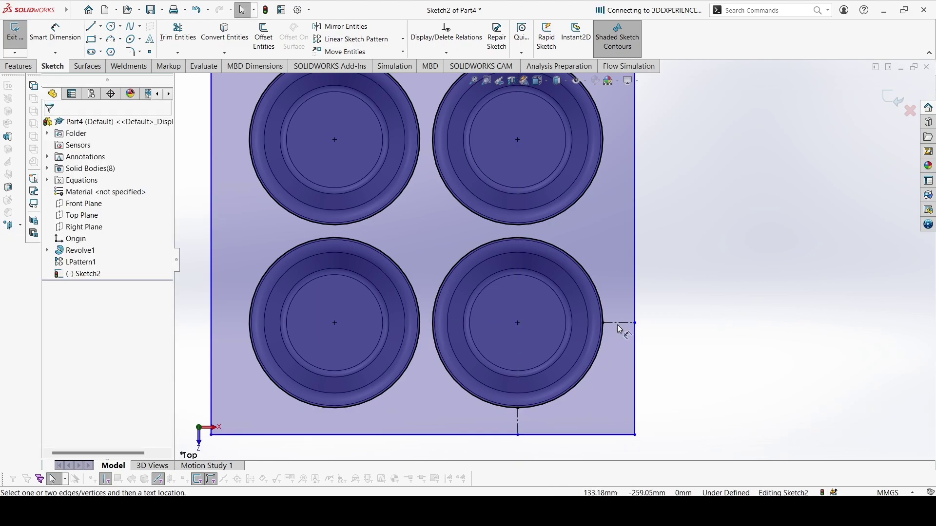
- Dimension the horizontal centerline beside the lower-right cup and link its length to the global variable with ="C"
key("d")
left_click(617, 323)
left_click(707, 288)
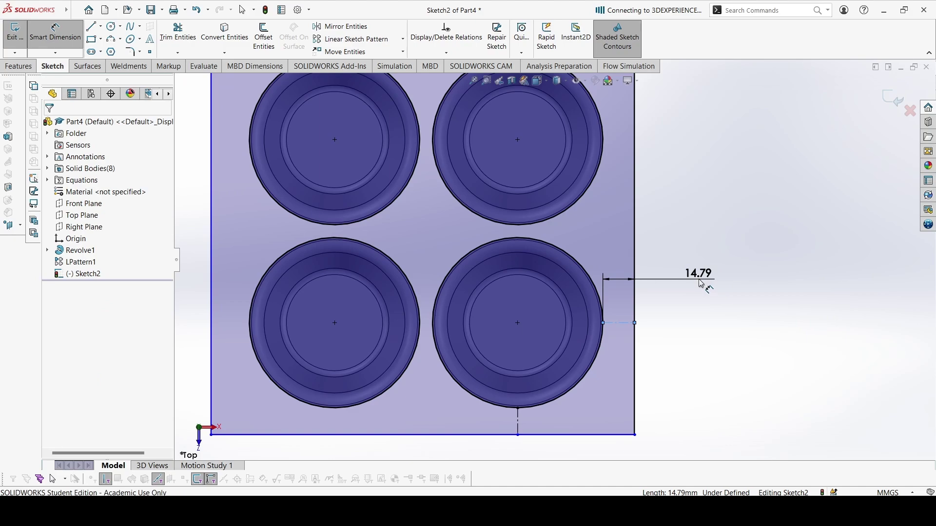
type("=C")
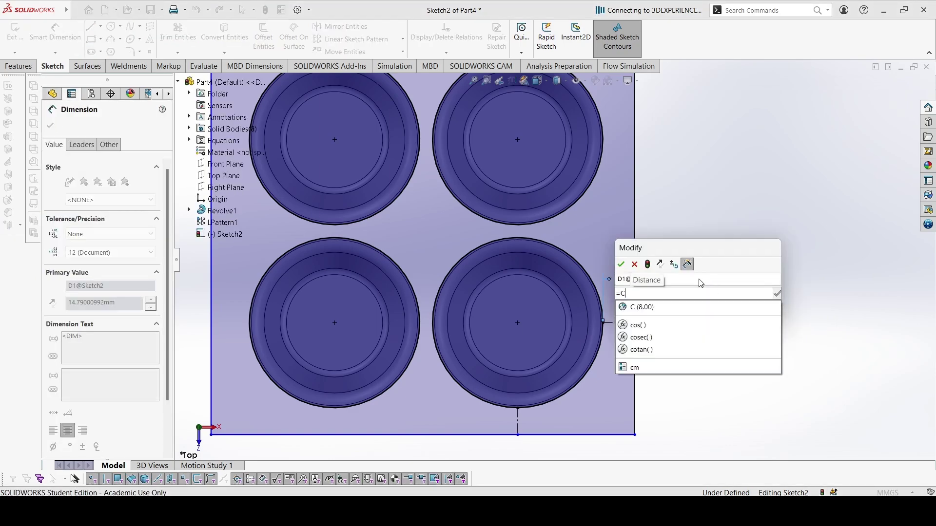
left_click(697, 307)
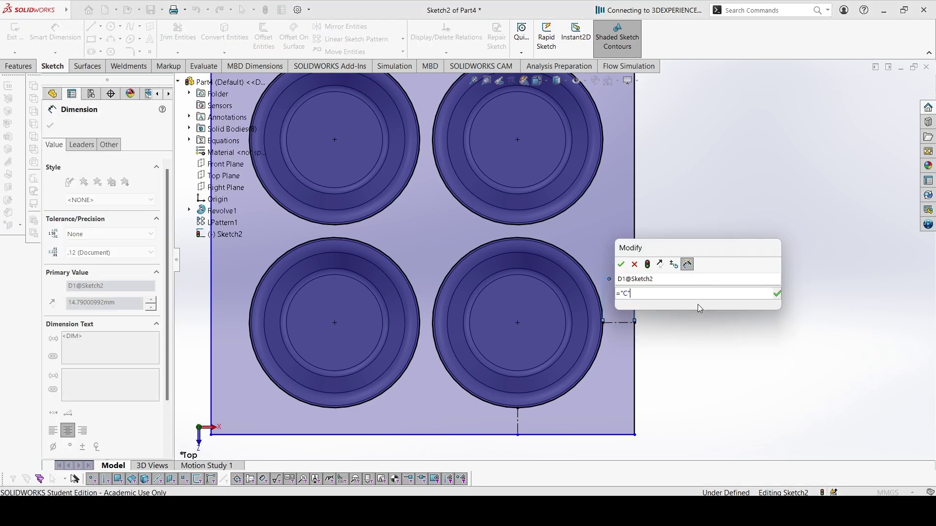
left_click(627, 272)
key("z")
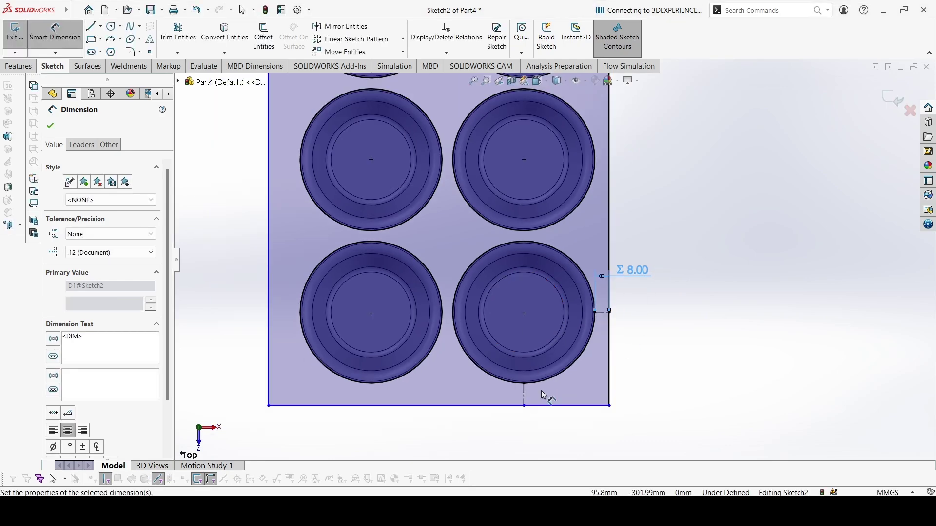
key("Escape")
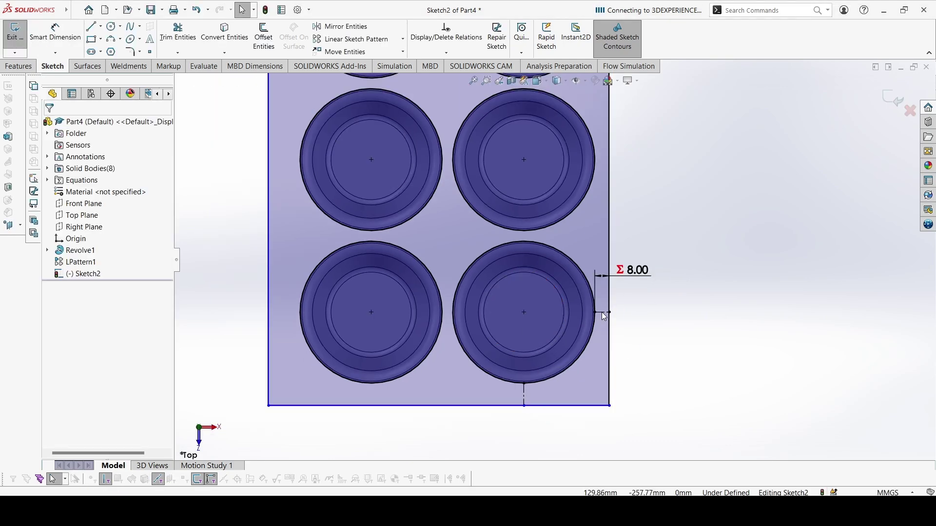
- Make the four centerlines between the corner cups and the rectangle's edges equal in length
left_click(602, 312)
left_click(523, 396, "ctrl")
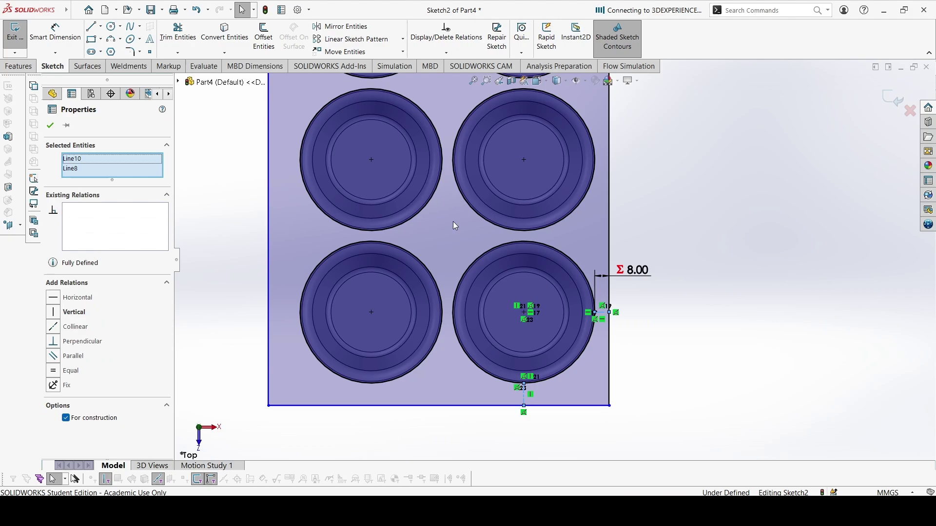
scroll(449, 186, "up", 5)
scroll(539, 218, "down", 8)
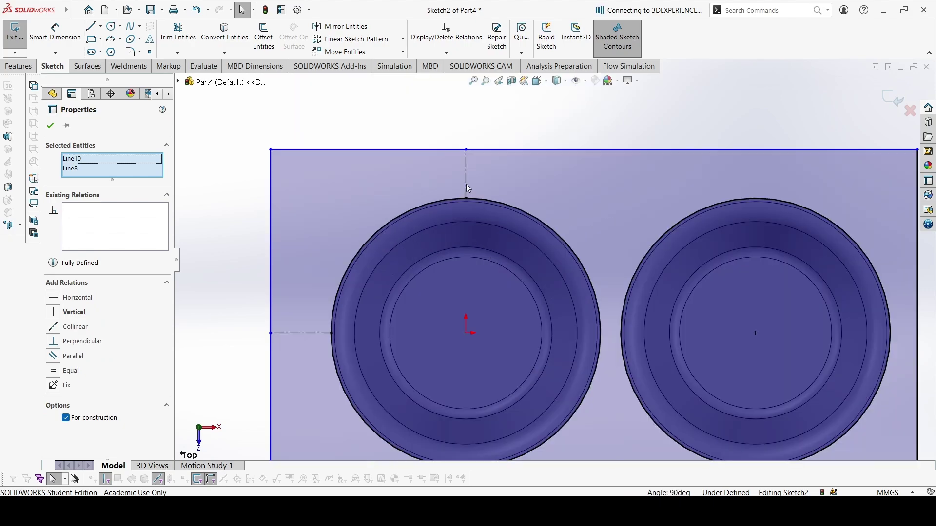
left_click(467, 188, "ctrl")
left_click(302, 334, "ctrl")
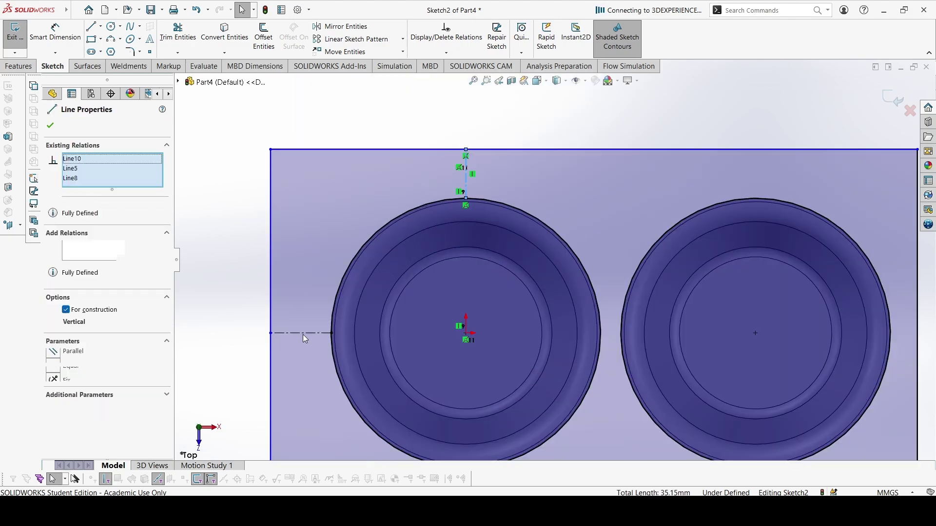
left_click(389, 295)
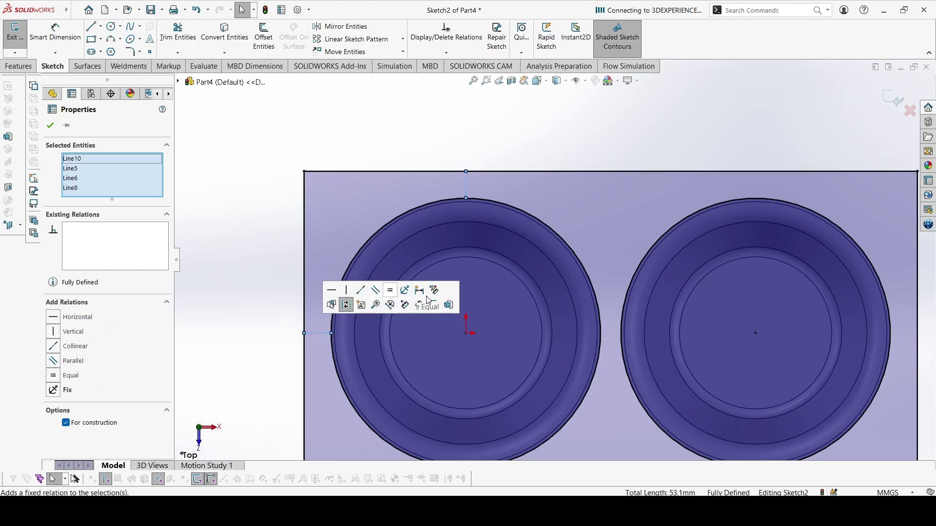
key("f")
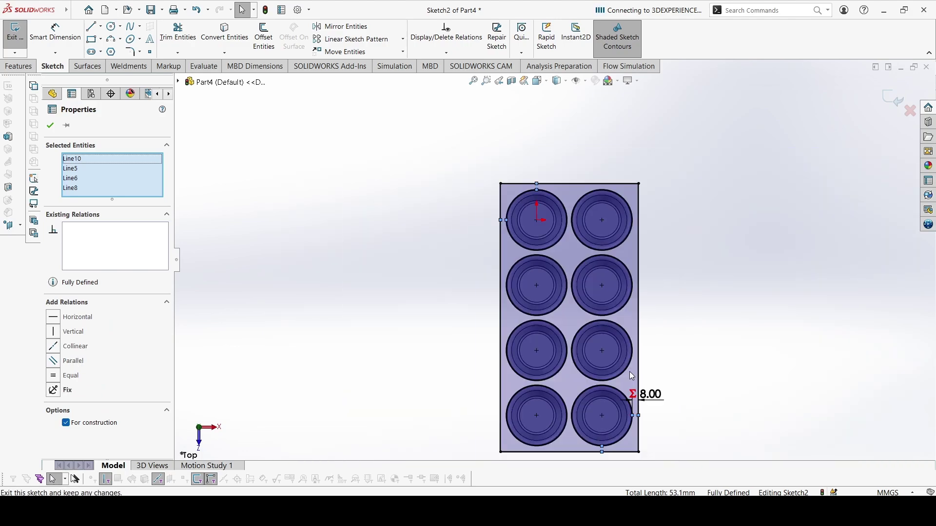
- Round the rectangle's four corners with 10 mm sketch fillets
left_click(726, 275)
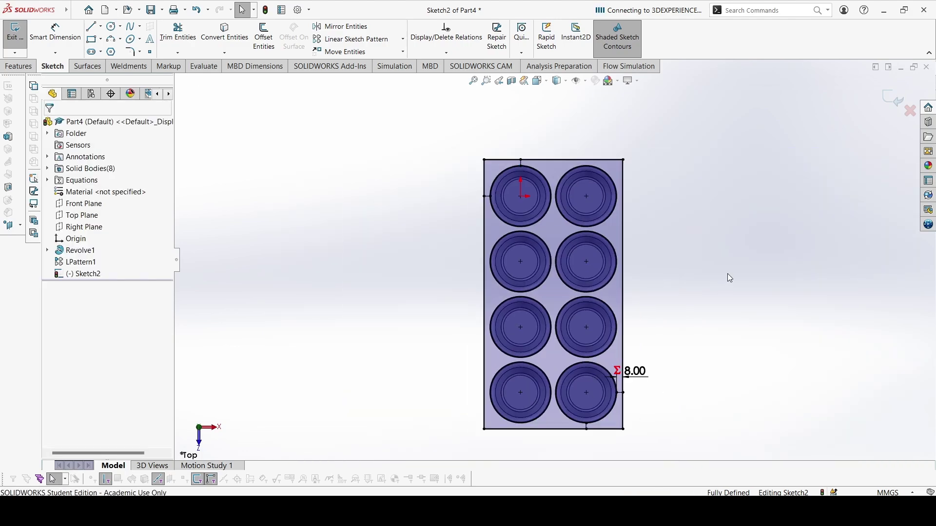
left_click(131, 53)
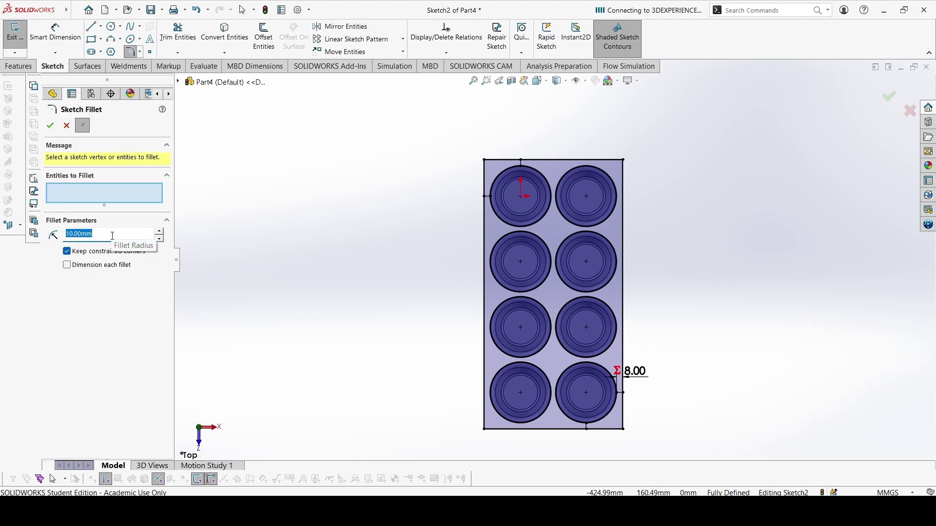
left_click(484, 161)
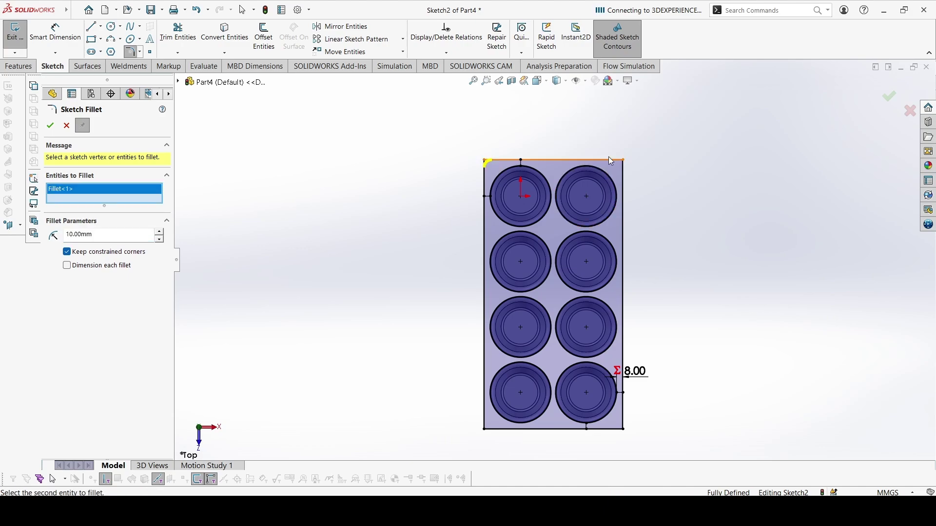
left_click(624, 162)
left_click(622, 428)
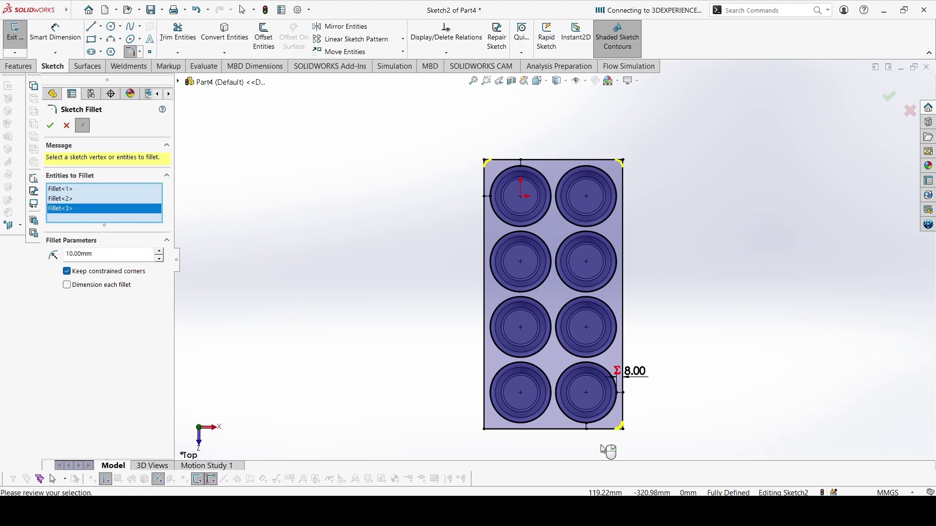
left_click(486, 429)
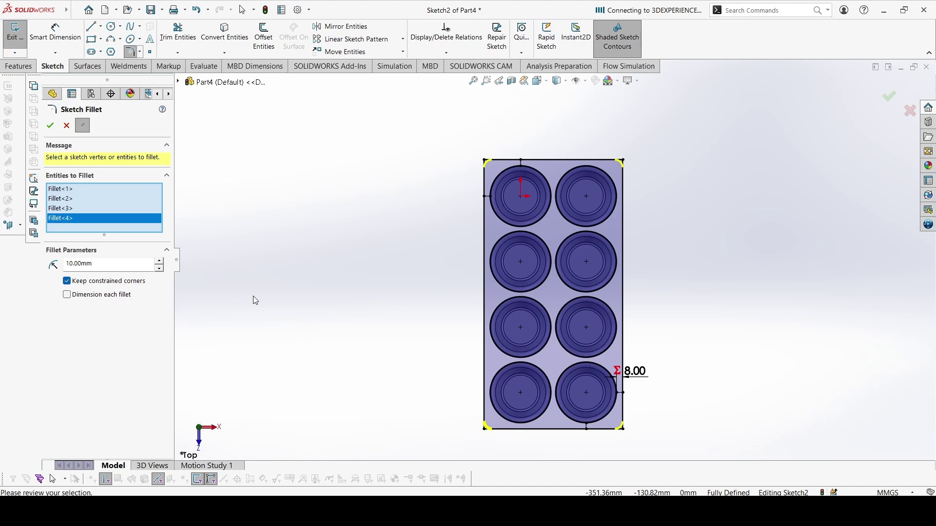
key("Return")
key("Escape")
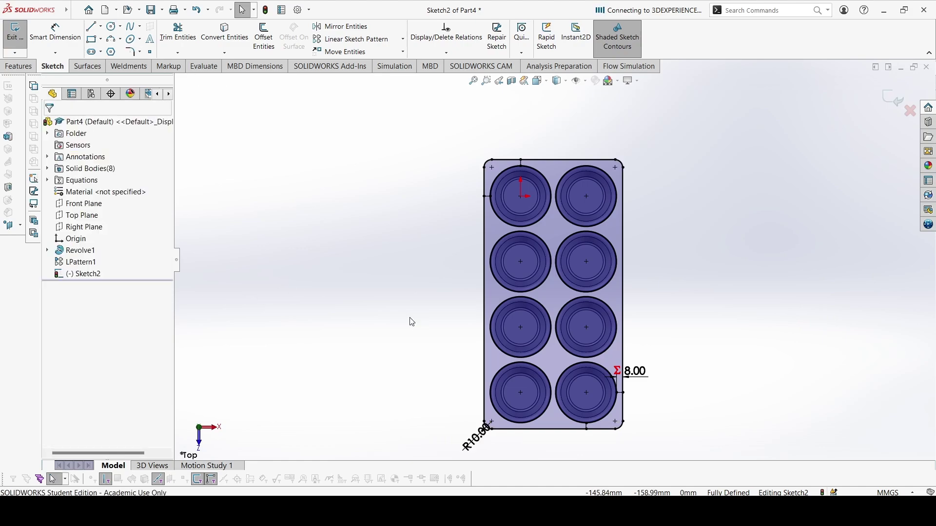
- Extrude the rounded tray sketch as a blind boss with its depth linked to the global variable using ="A"
left_click(19, 66)
left_click(19, 39)
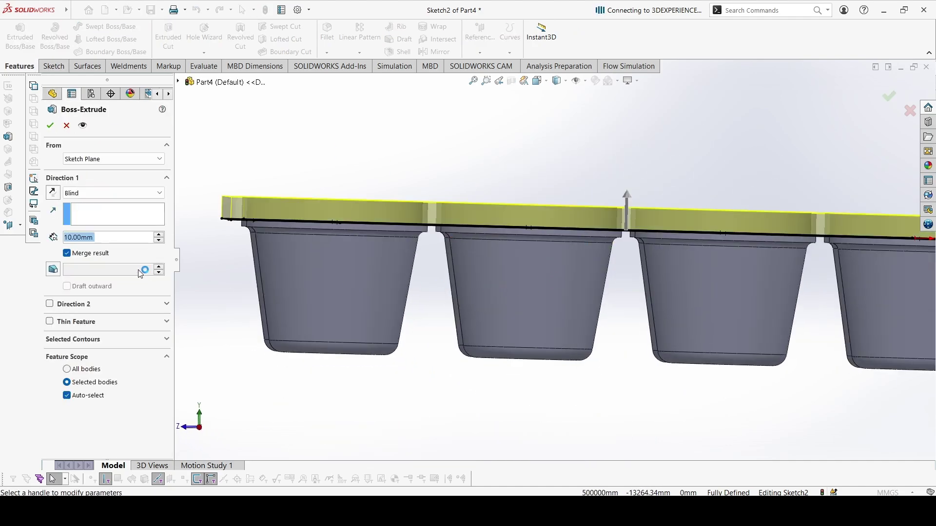
type("=")
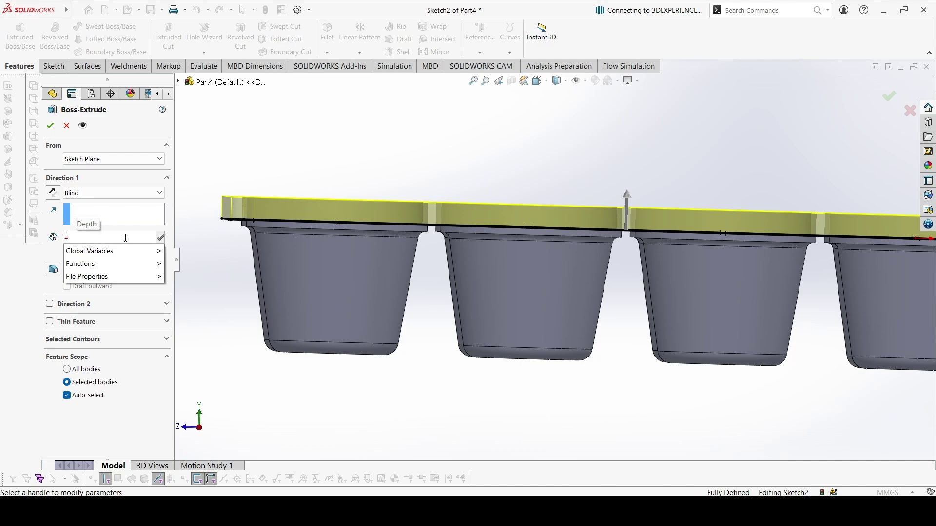
type("\"A")
left_click(128, 251)
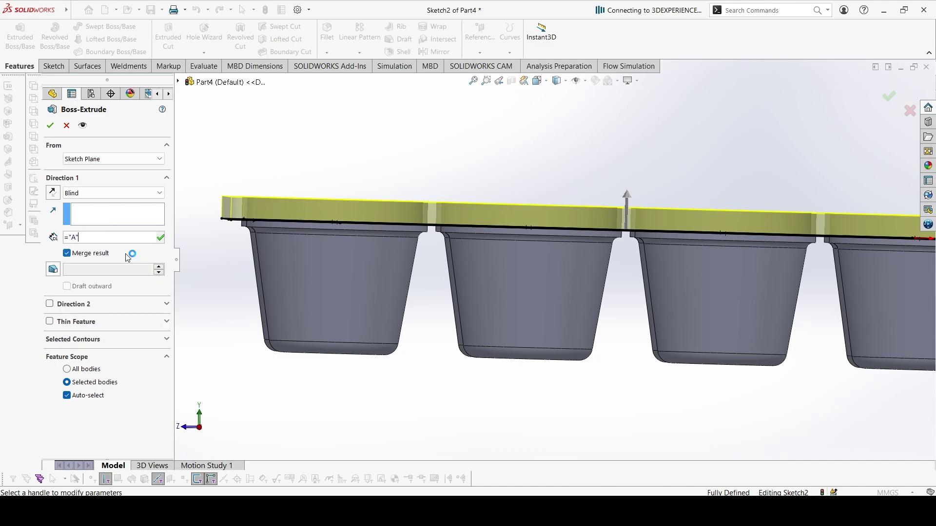
left_click(49, 126)
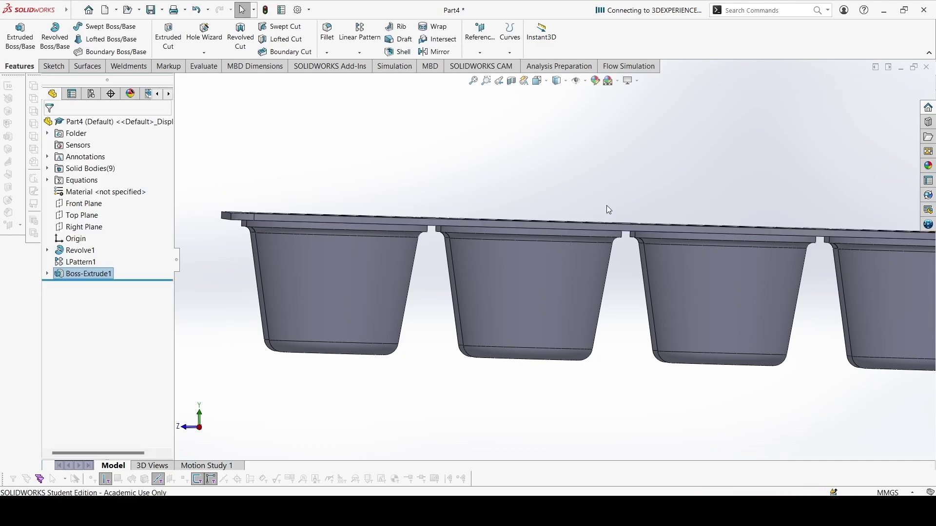
- Edit the tray plate's extrusion and reverse its direction so it extends downward toward the cups
middle_click_drag(606, 205, 539, 273)
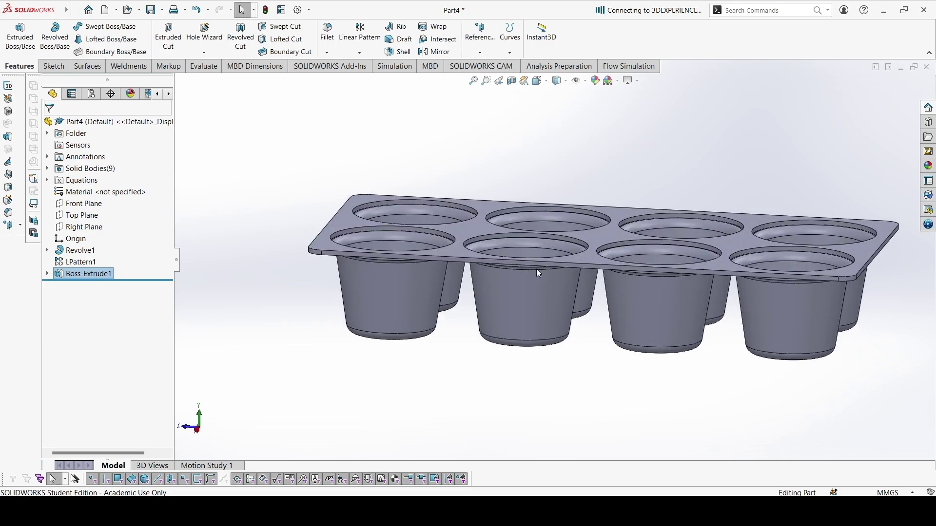
right_click(113, 271)
left_click(110, 250)
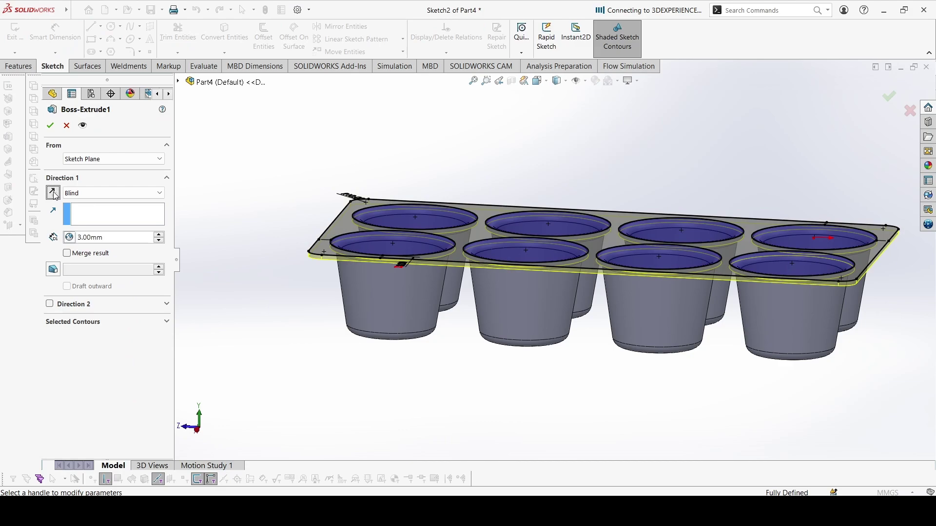
left_click(51, 126)
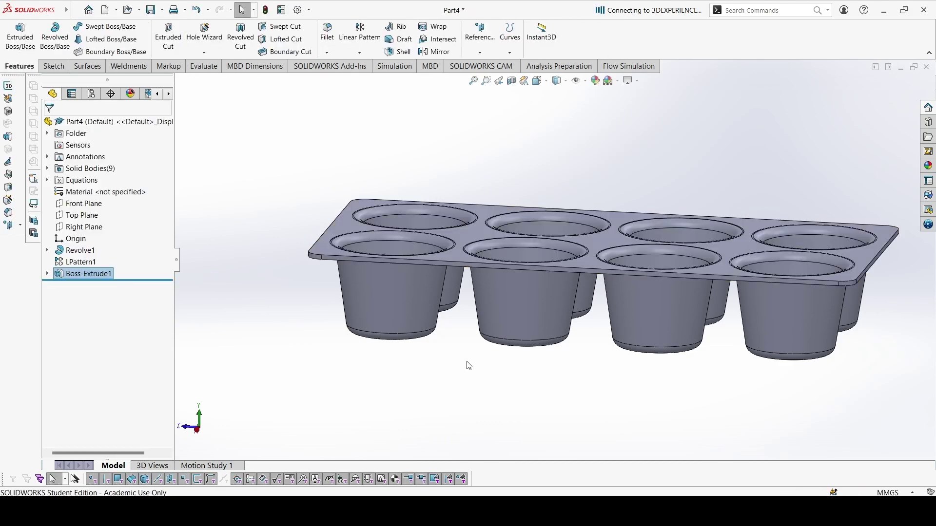
middle_click_drag(485, 266, 487, 311)
scroll(406, 285, "down", 2)
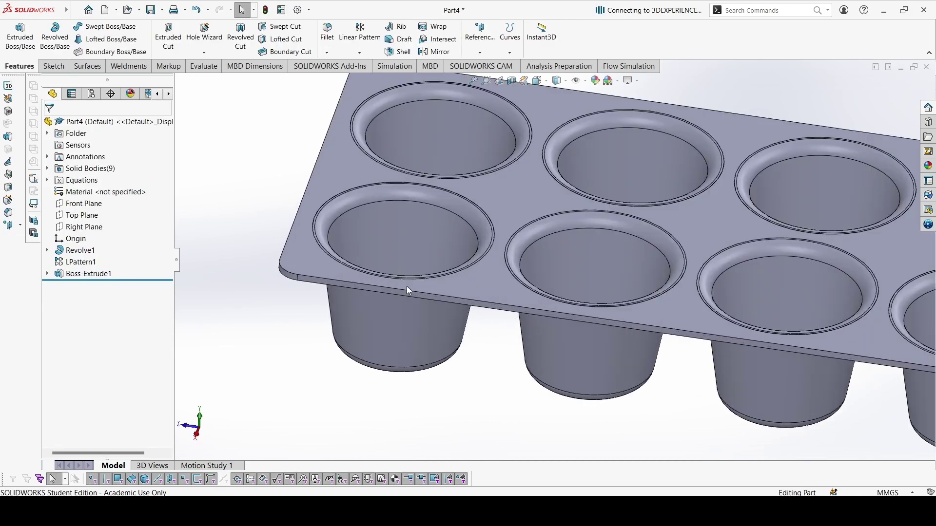
middle_click_drag(777, 282, 759, 314)
scroll(759, 314, "down", 2)
middle_click_drag(593, 335, 609, 256)
key("f")
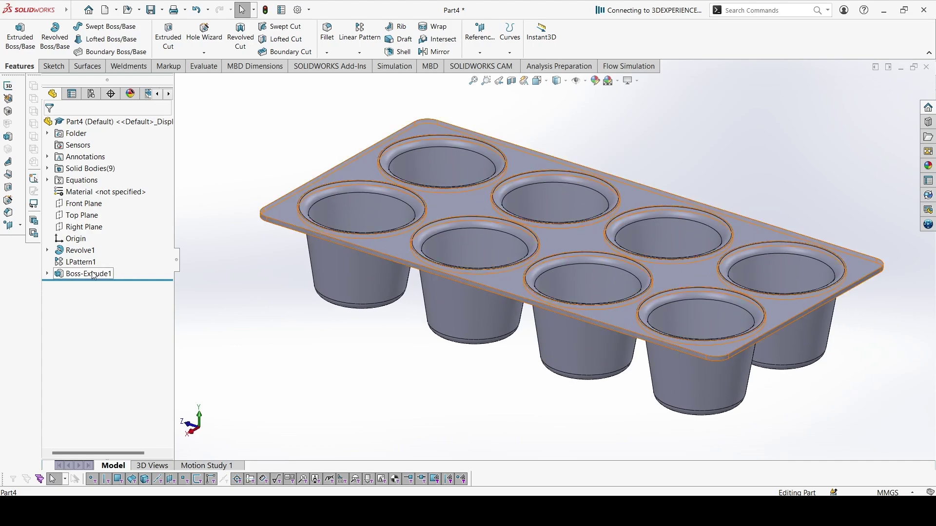
right_click(94, 274)
left_click(106, 245)
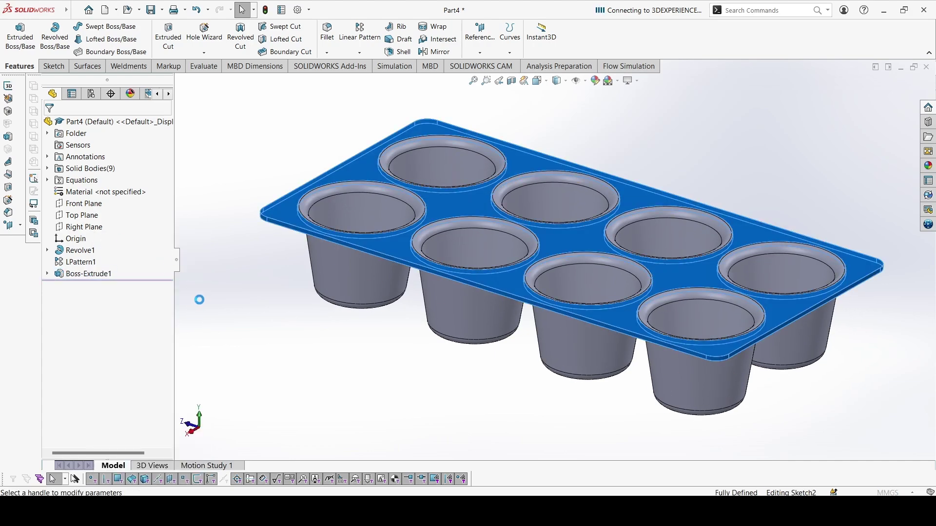
left_click(67, 254)
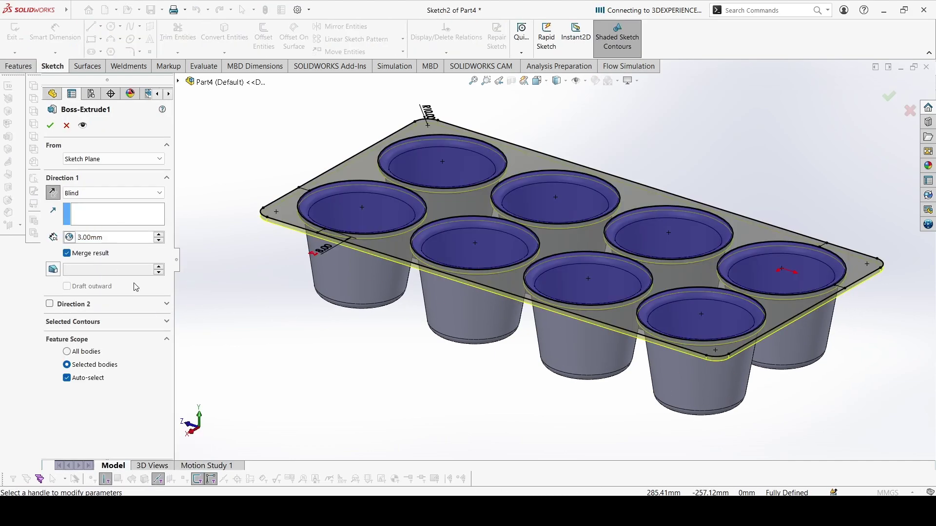
left_click(65, 125)
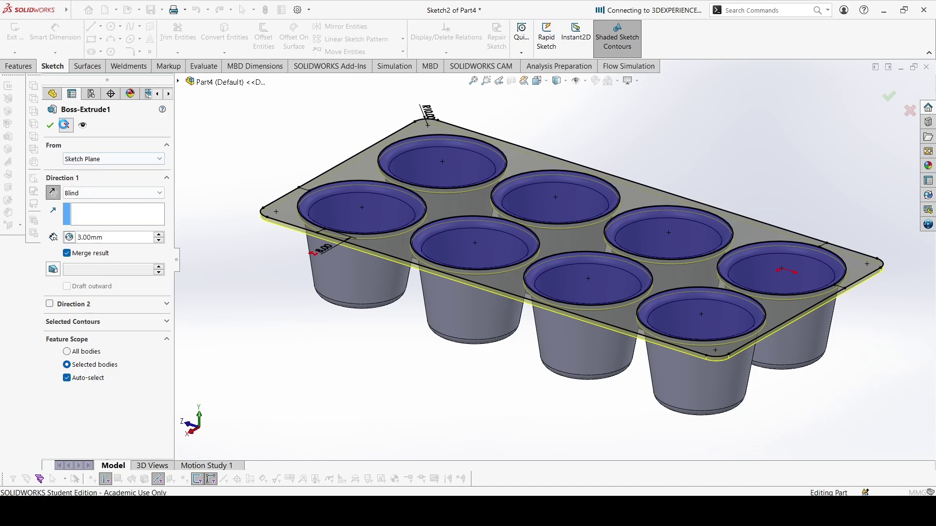
- Edit the plate's extrusion and turn on Merge result to join it with the cups
scroll(326, 217, "down", 2)
scroll(351, 219, "down", 2)
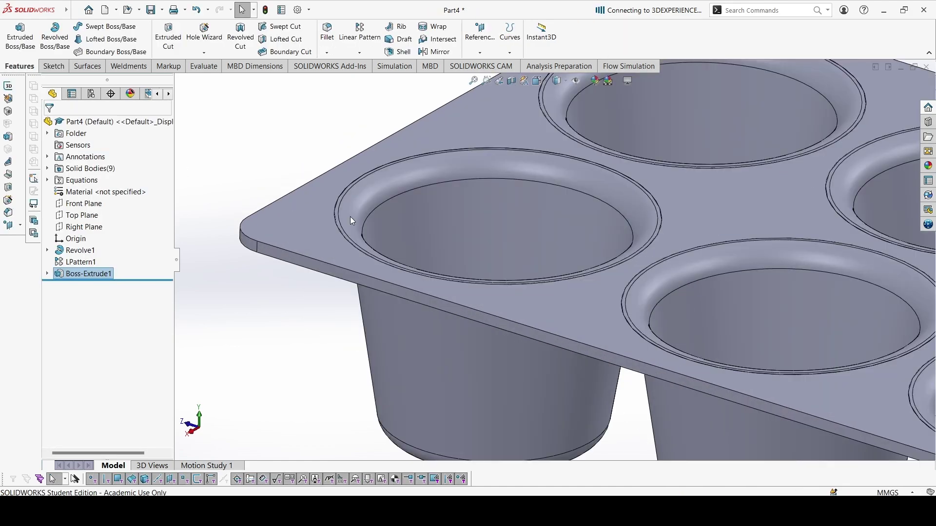
scroll(794, 303, "up", 3)
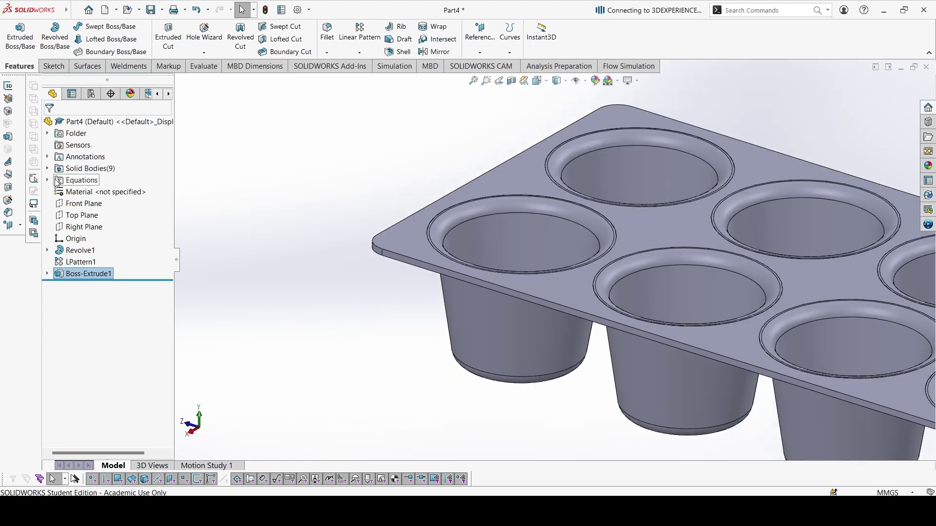
right_click(80, 276)
left_click(95, 252)
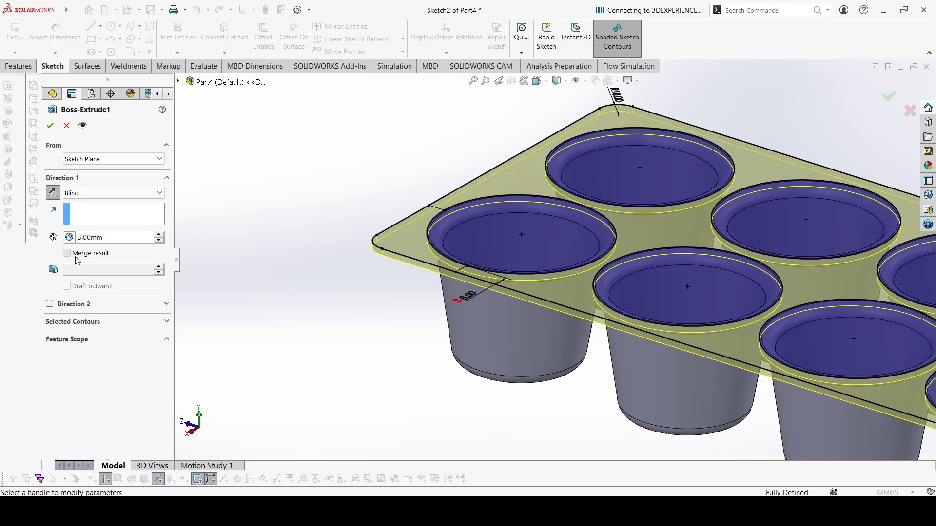
left_click(76, 255)
left_click(50, 125)
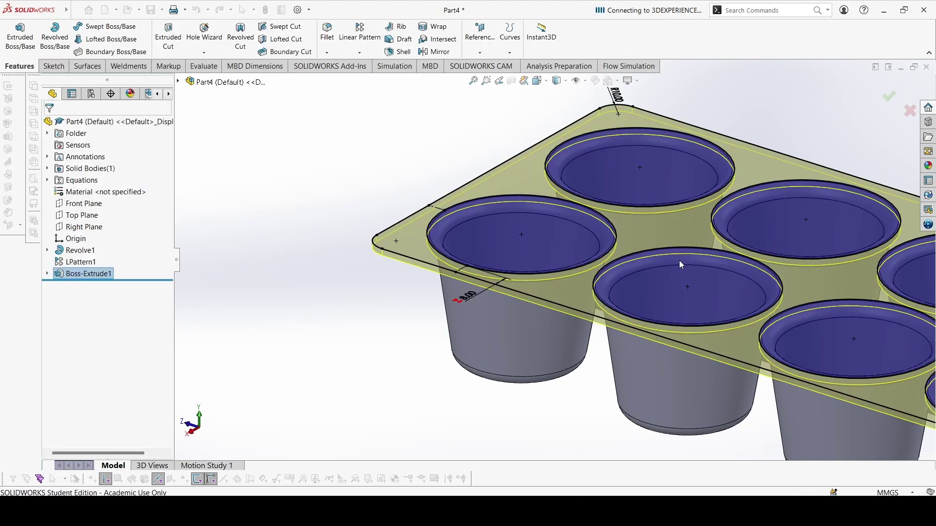
- Edit the revolved cup's sketch, link its base thickness dimension to the global variable with ="A", and exit the sketch
scroll(766, 320, "down", 3)
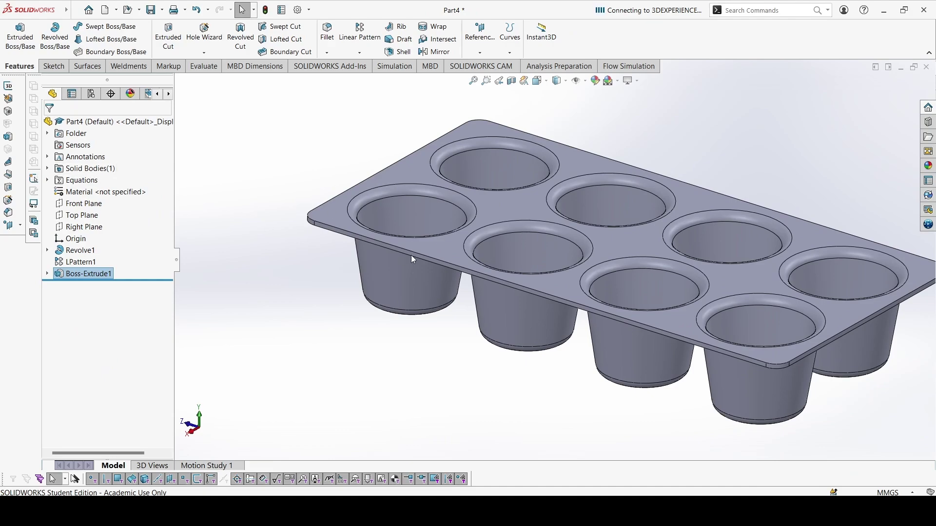
right_click(78, 250)
left_click(101, 223)
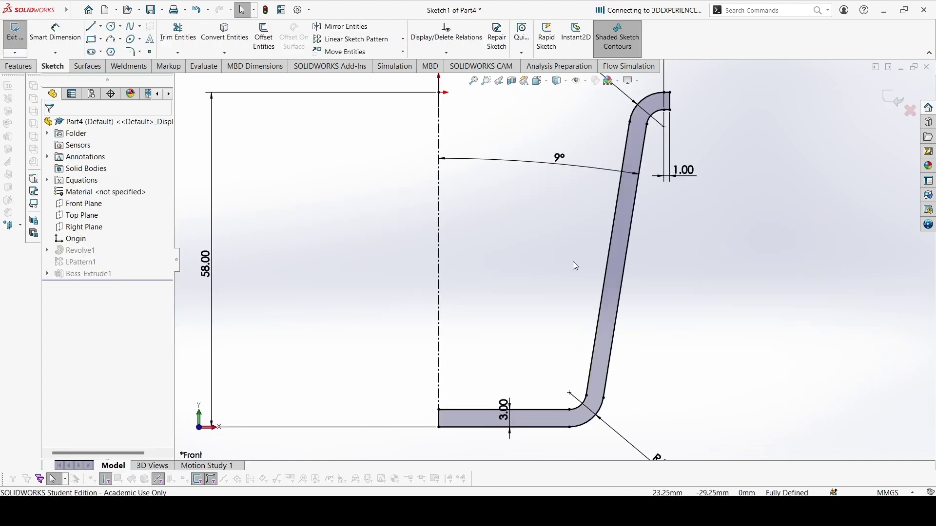
left_click_drag(526, 363, 518, 314)
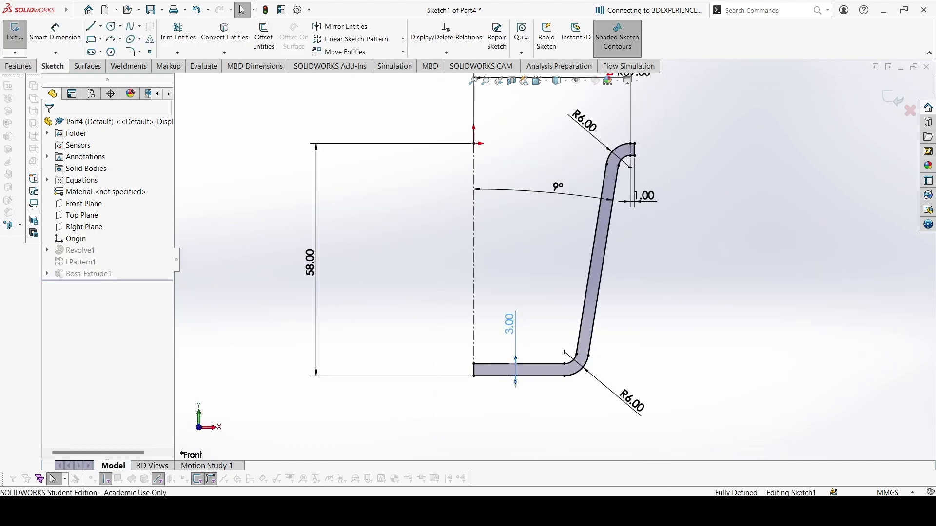
double_click(516, 314)
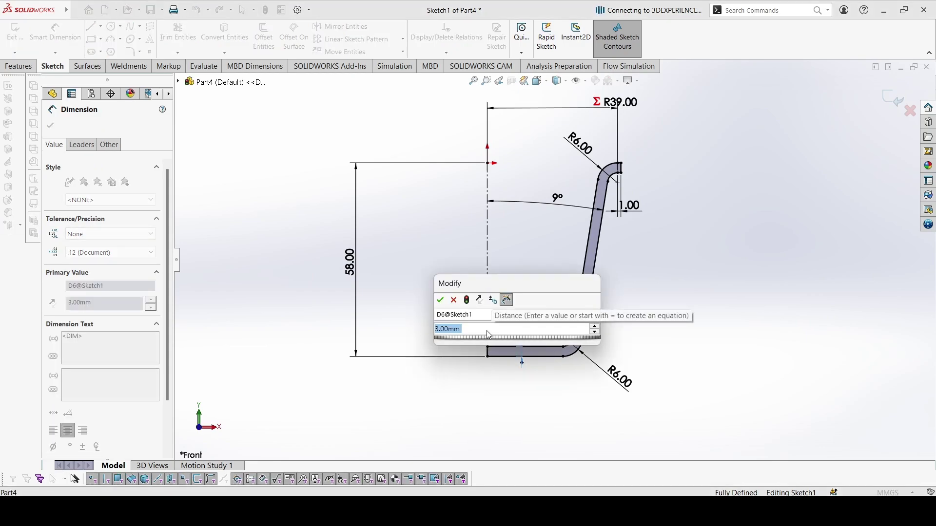
type("=")
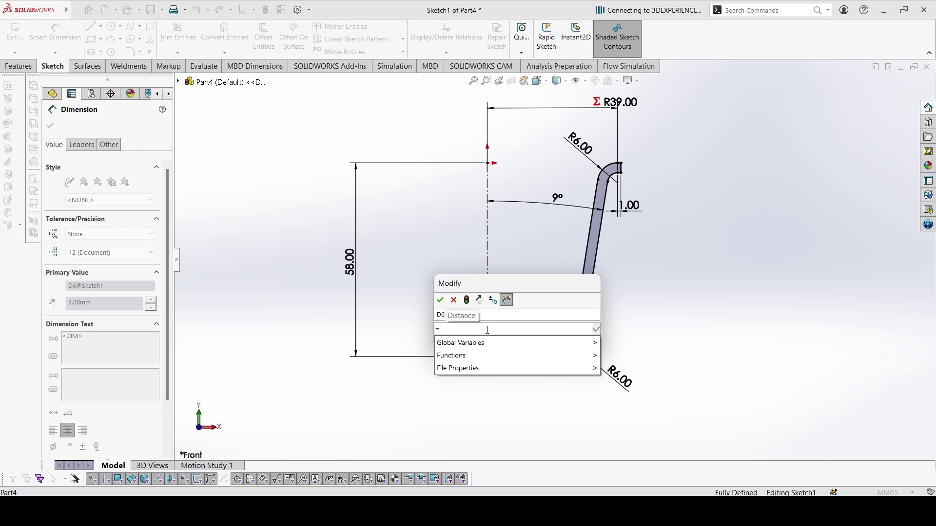
type("A")
left_click(467, 343)
key("Return")
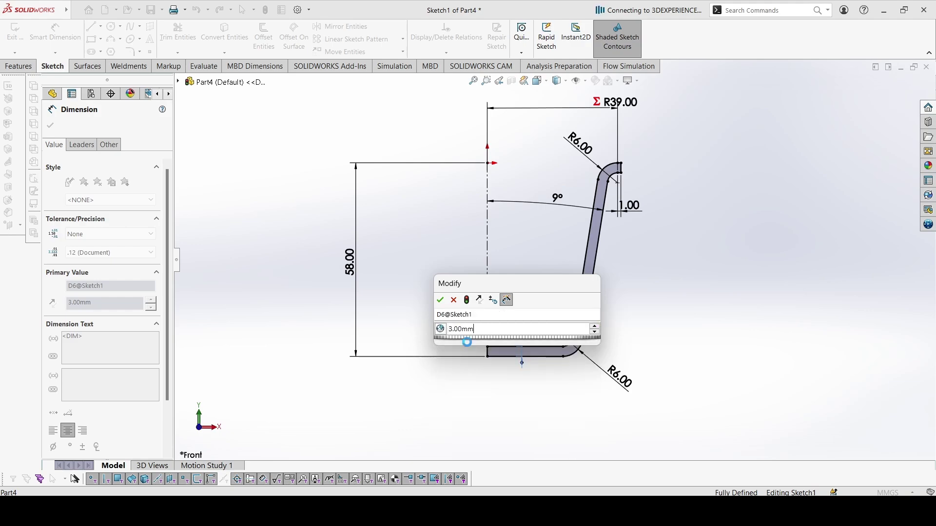
key("Return")
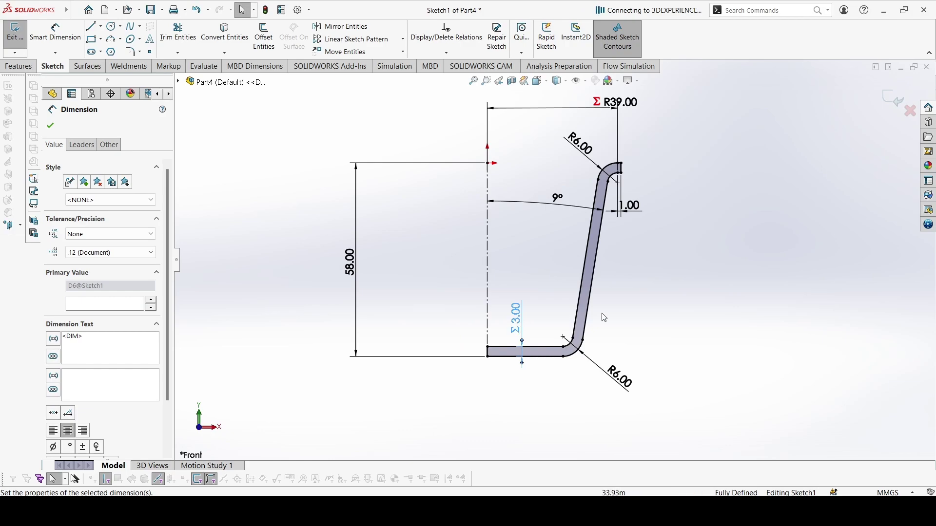
left_click(612, 305)
scroll(685, 184, "up", 2)
scroll(685, 188, "down", 1)
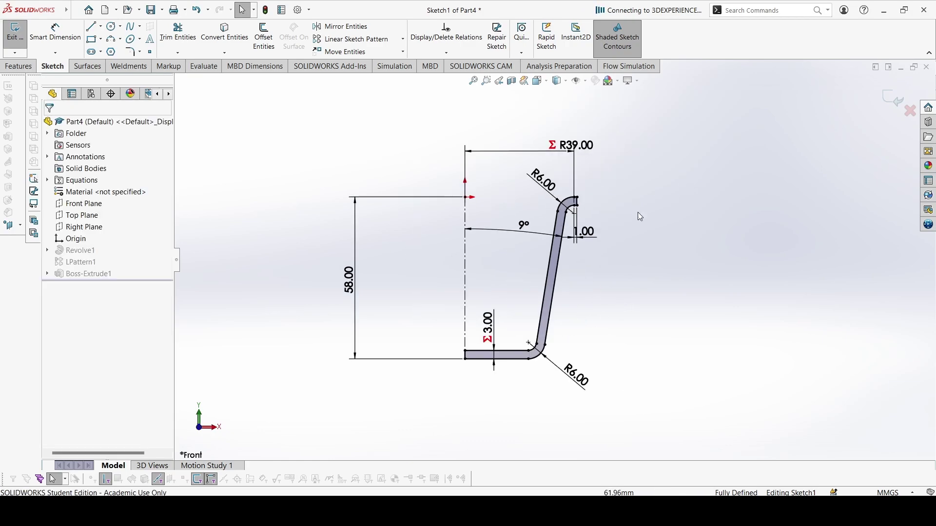
left_click(894, 99)
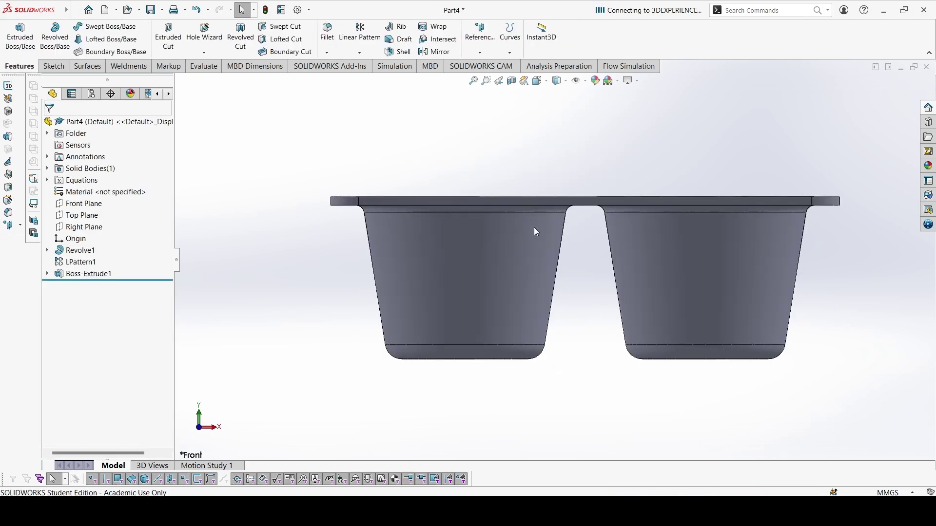
- Fillet the upper and lower outer edges of the tray plate with a 1 mm radius
scroll(546, 236, "up", 2)
middle_click_drag(546, 236, 546, 286)
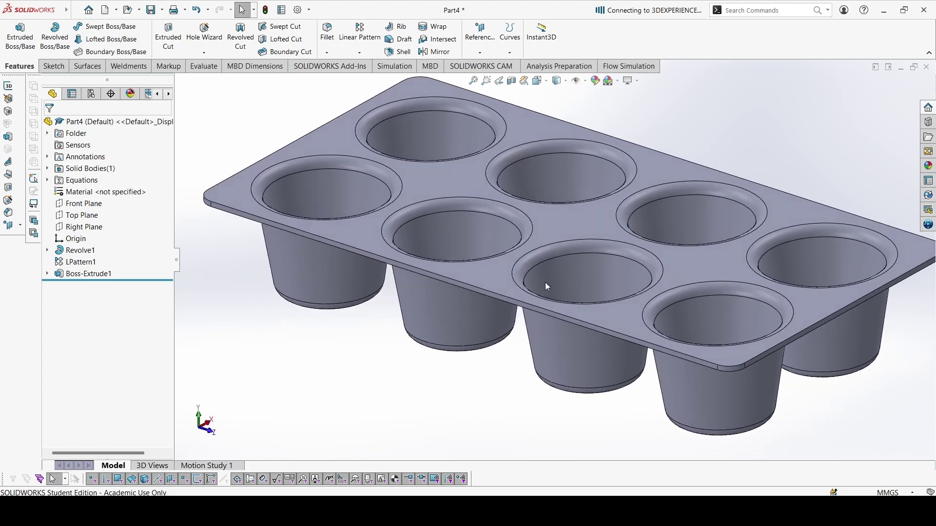
right_click(117, 194)
key("Escape")
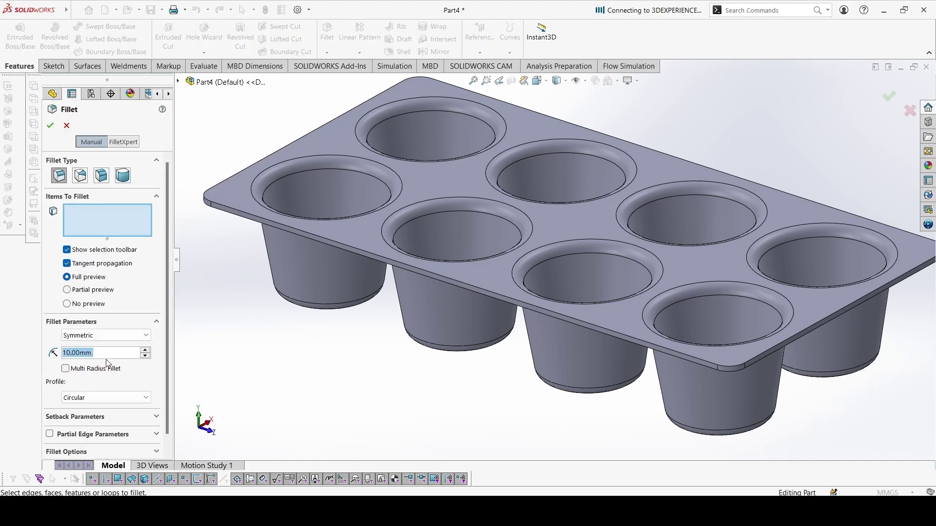
type("1")
key("Return")
scroll(236, 227, "down", 3)
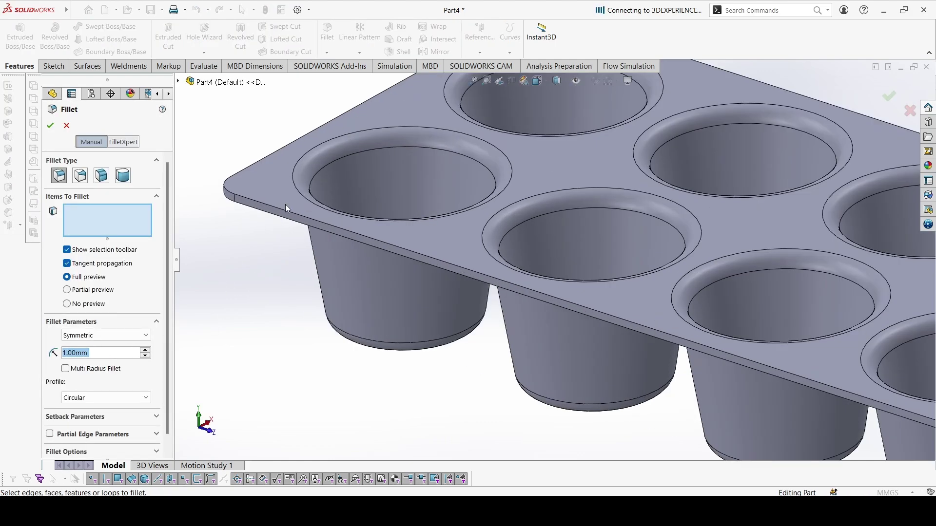
left_click(279, 210)
left_click(281, 217)
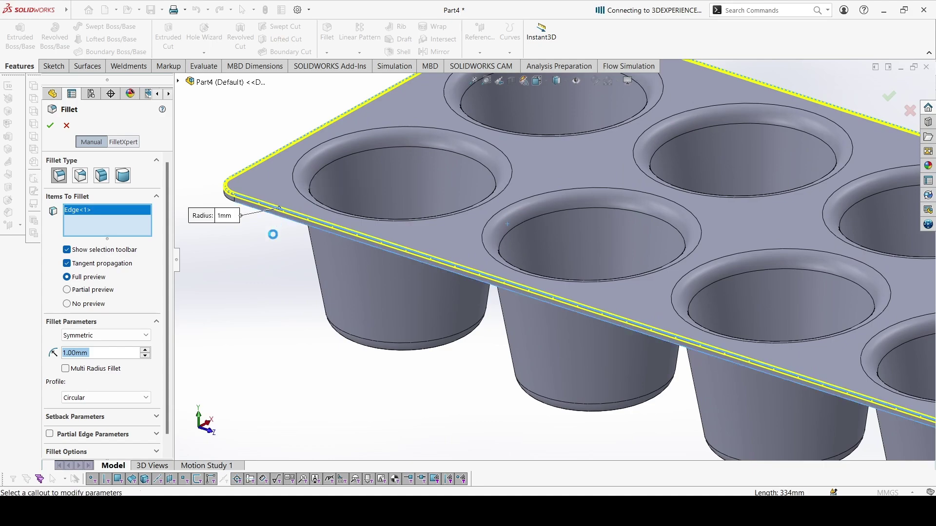
right_click(271, 289)
key("f")
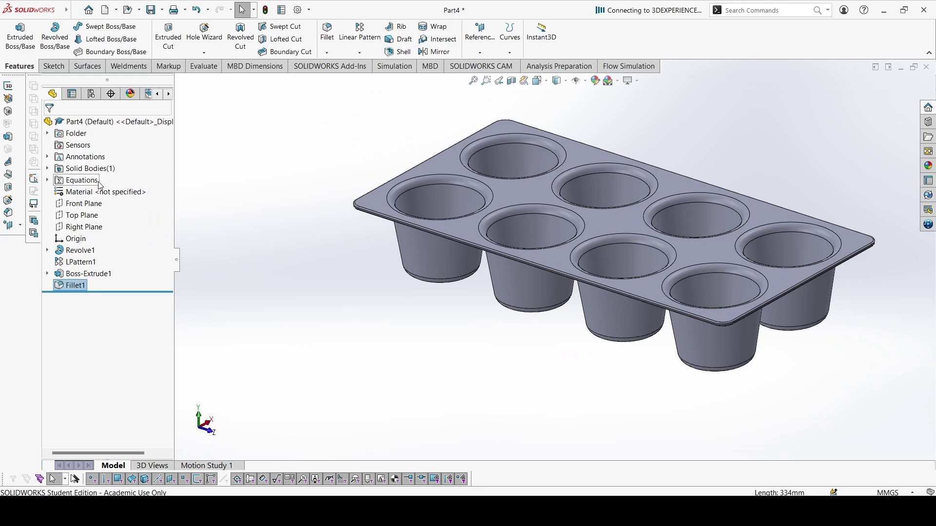
- Assign the material AISI 1015 Steel, Cold Drawn (SS) to the part
right_click(113, 192)
left_click(292, 251)
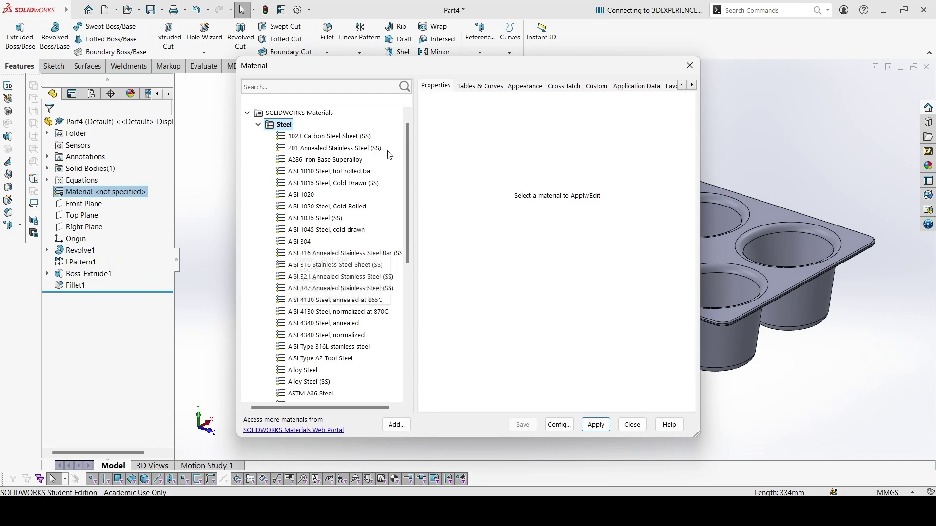
left_click(329, 185)
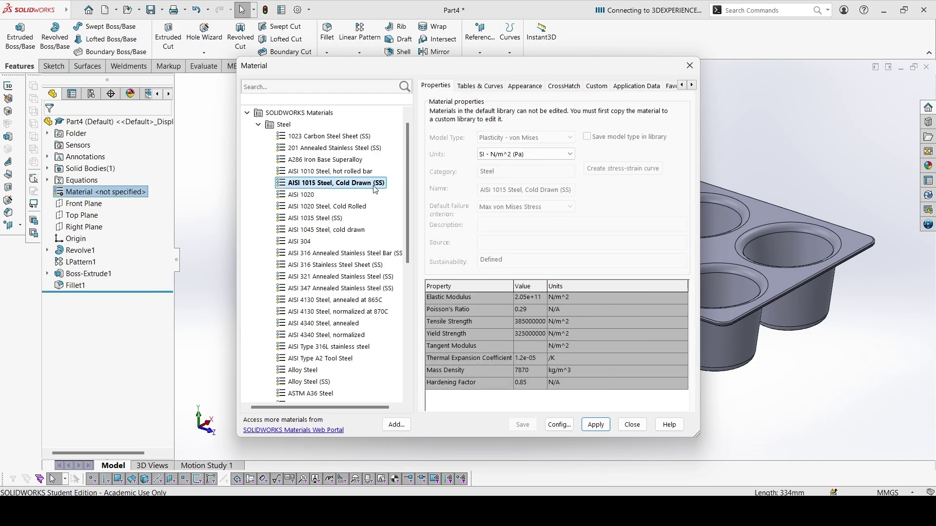
left_click(595, 425)
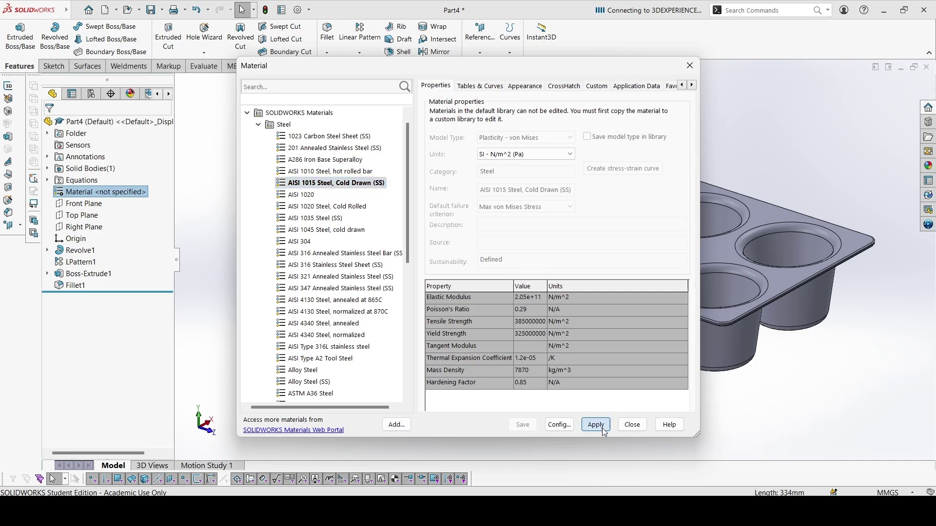
left_click(632, 424)
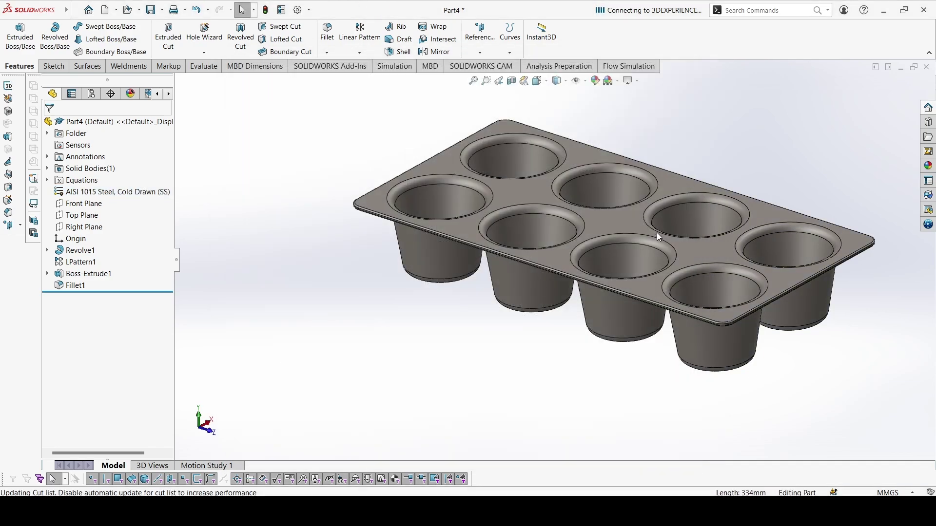
- Add a Mass Properties sensor that tracks the part's mass
scroll(657, 233, "down", 2)
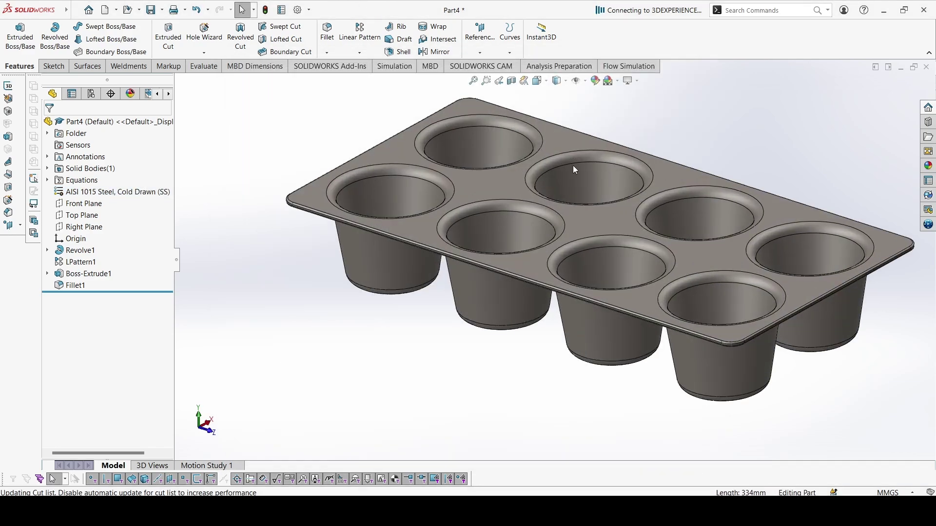
right_click(77, 146)
key("Escape")
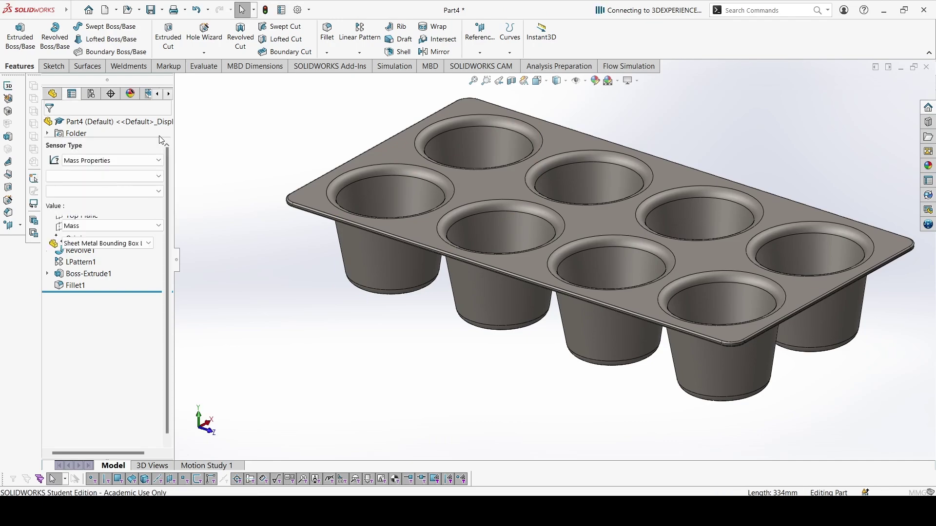
left_click(52, 127)
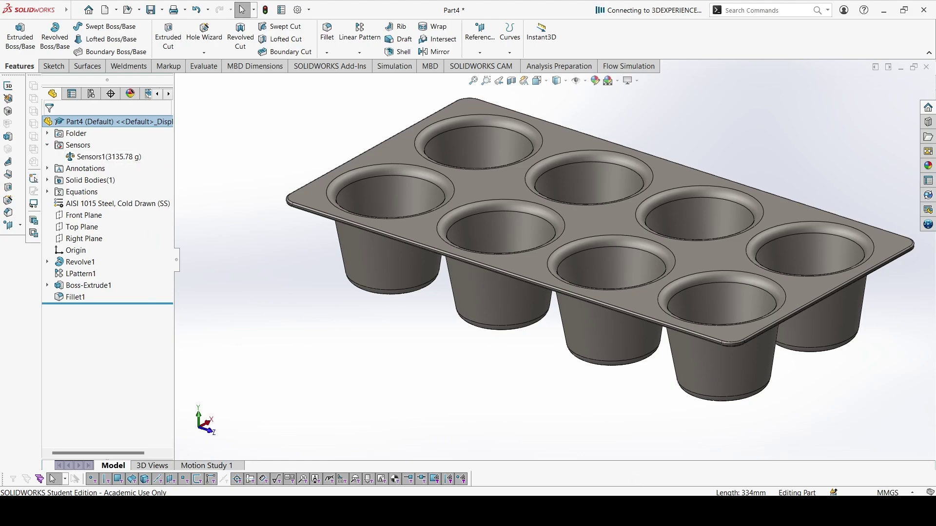
- Switch to the CSWA practice PDF in the browser, compare the mass with the Section G Problem 3a answer, and return to SOLIDWORKS
key("alt+Tab")
left_click(240, 17)
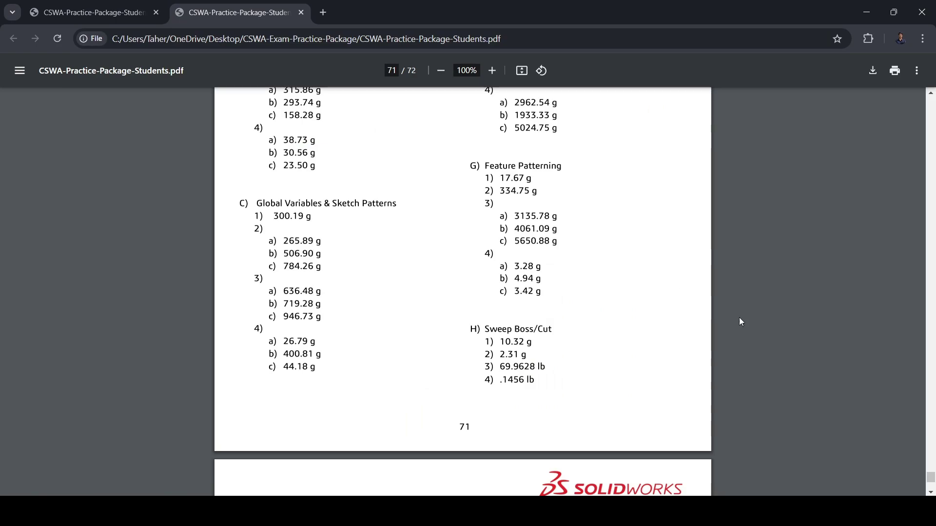
key("alt+Tab")
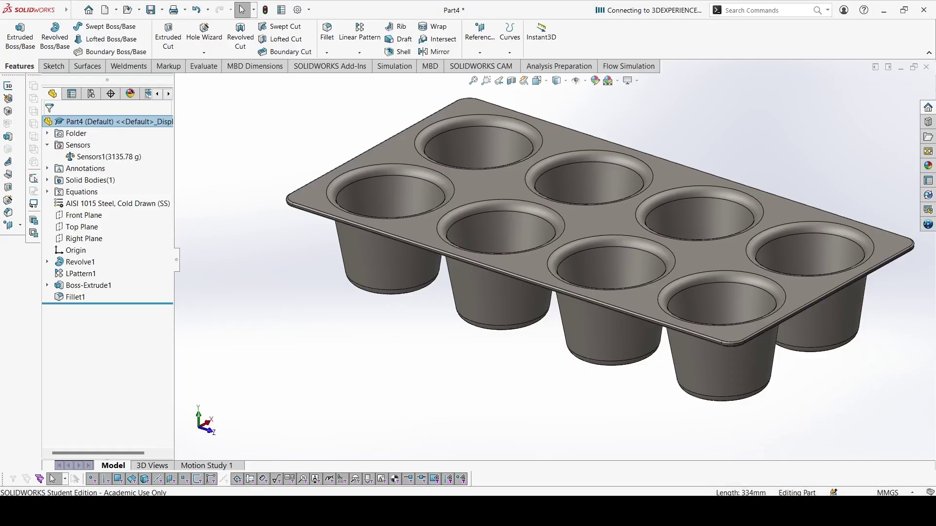
- Set global variables A to 3.5, B to 82 and C to 10, and check the mass against answer 3b in the PDF
right_click(81, 194)
left_click(117, 204)
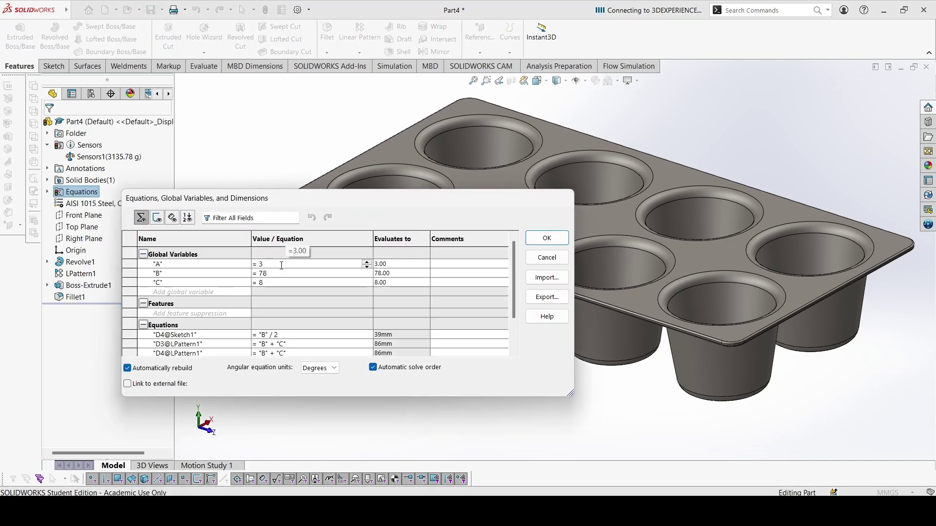
type(".5")
key("Return")
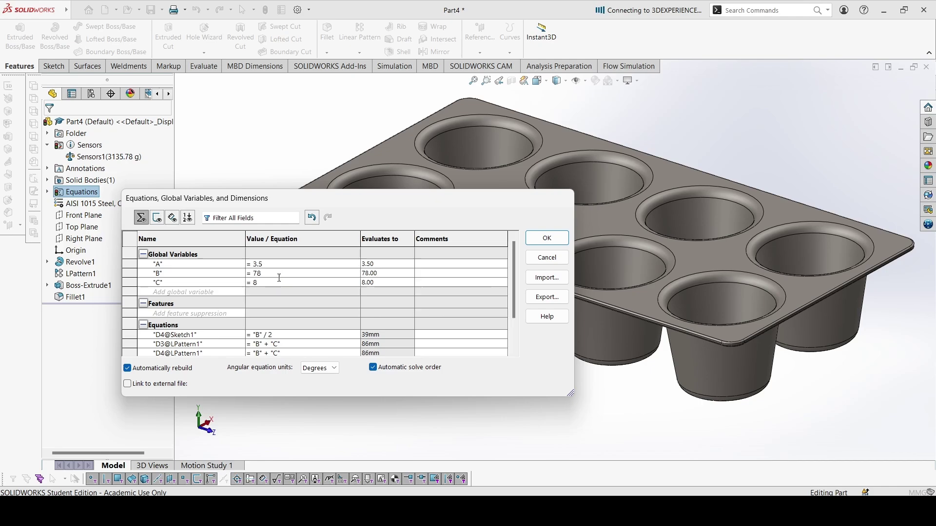
key("BackSpace")
key("BackSpace")
type("8")
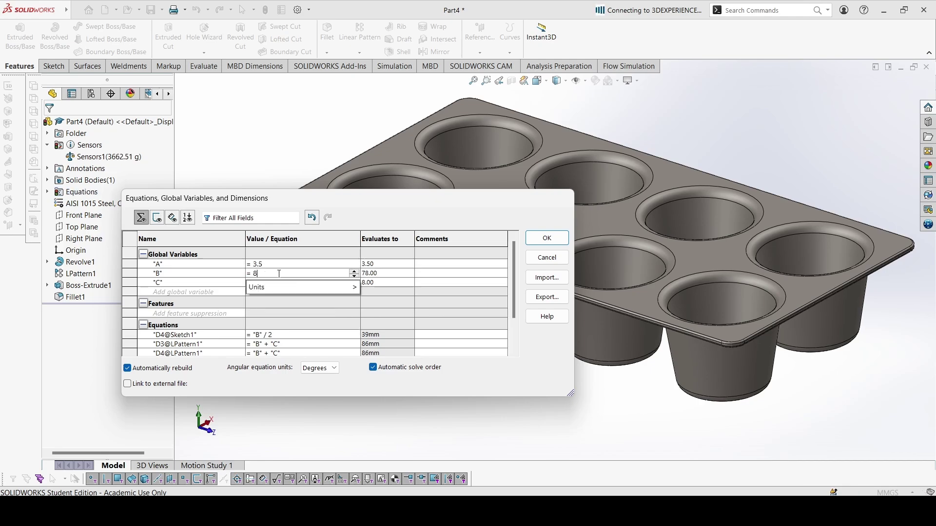
type("2")
key("Return")
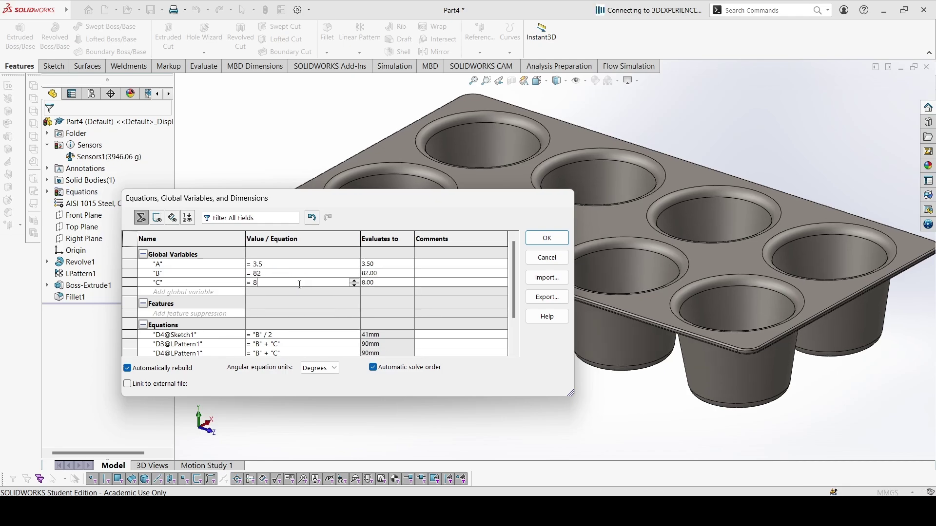
key("BackSpace")
type("10")
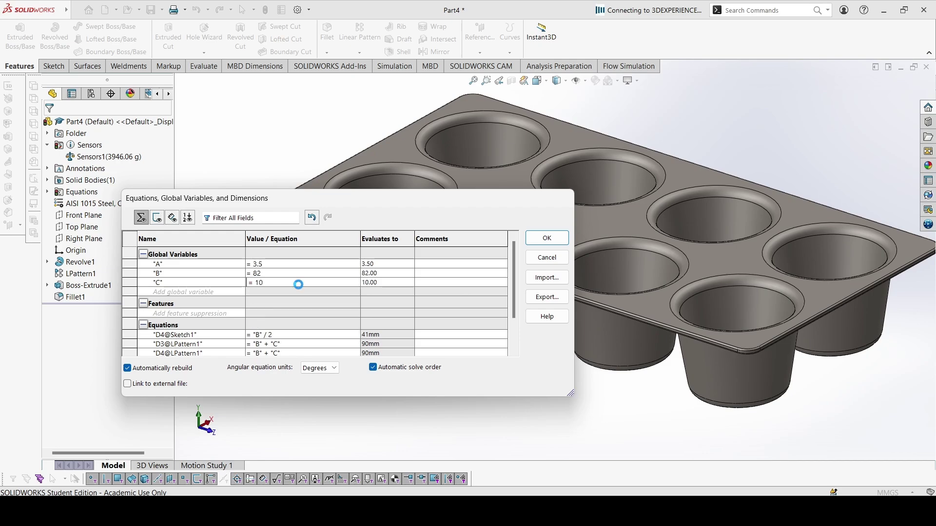
key("Return")
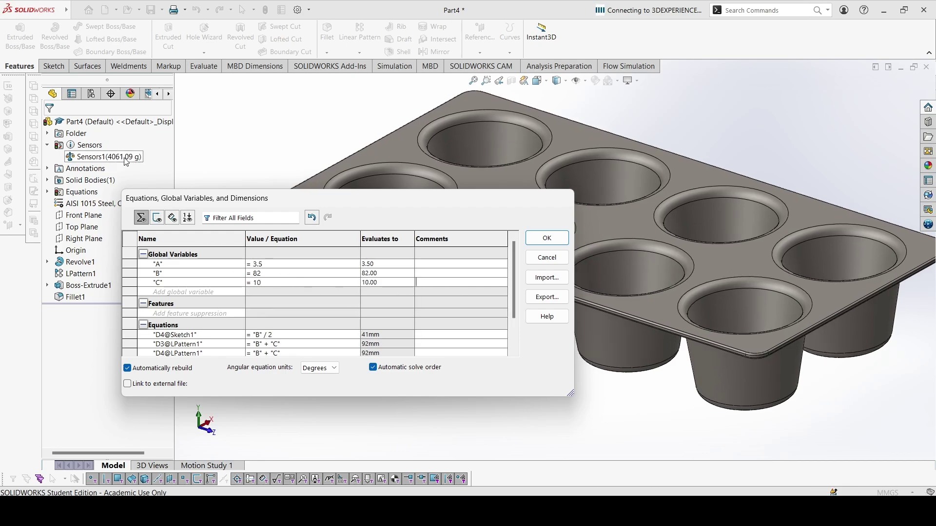
key("alt+Tab")
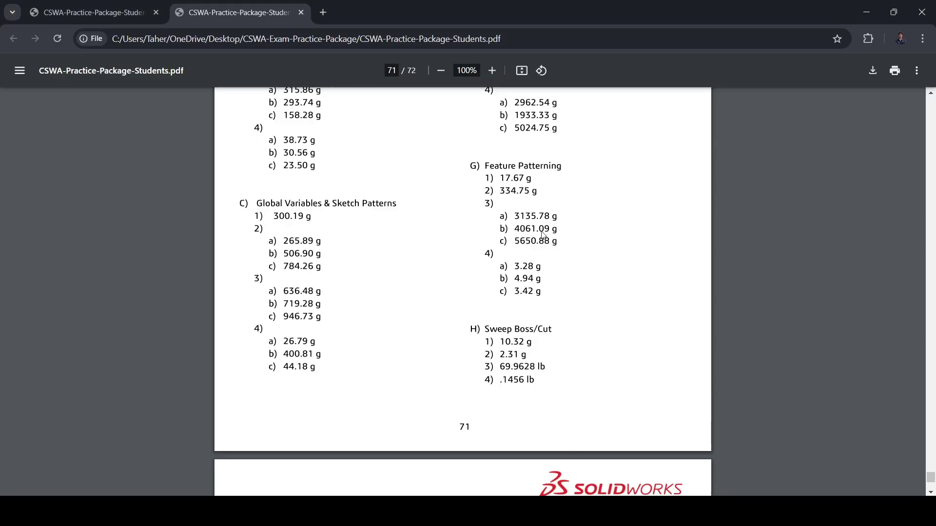
key("alt+Tab")
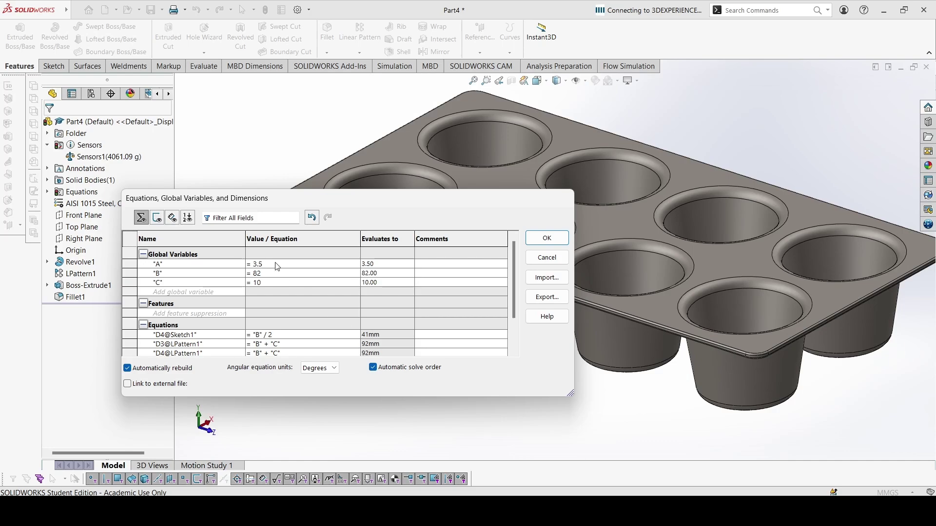
- Set global variables A to 4, B to 92 and C to 12, check the mass against answer 3c in the PDF, and accept the equations
key("BackSpace")
key("BackSpace")
key("BackSpace")
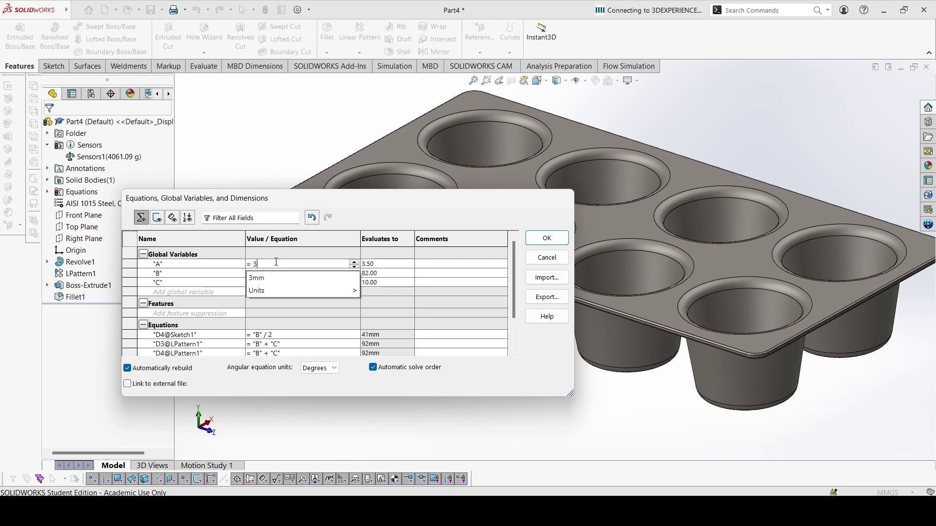
type("4")
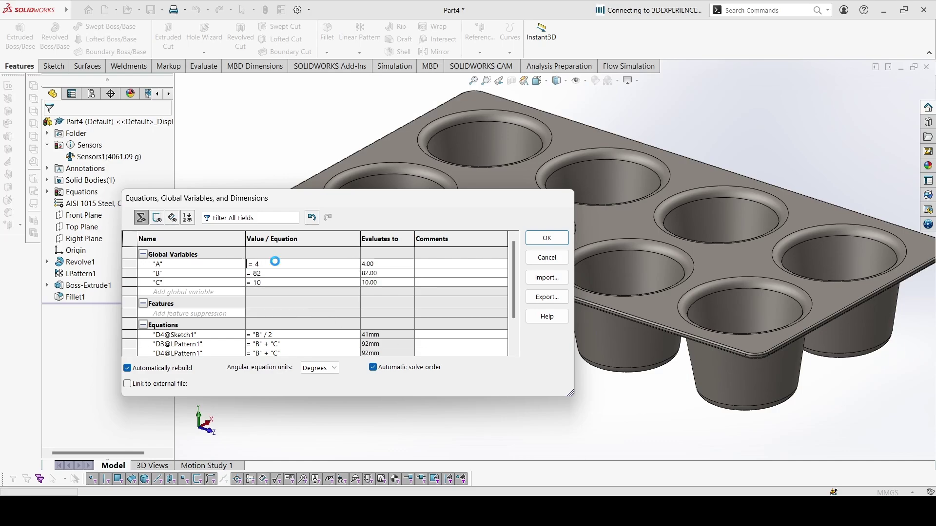
key("Tab")
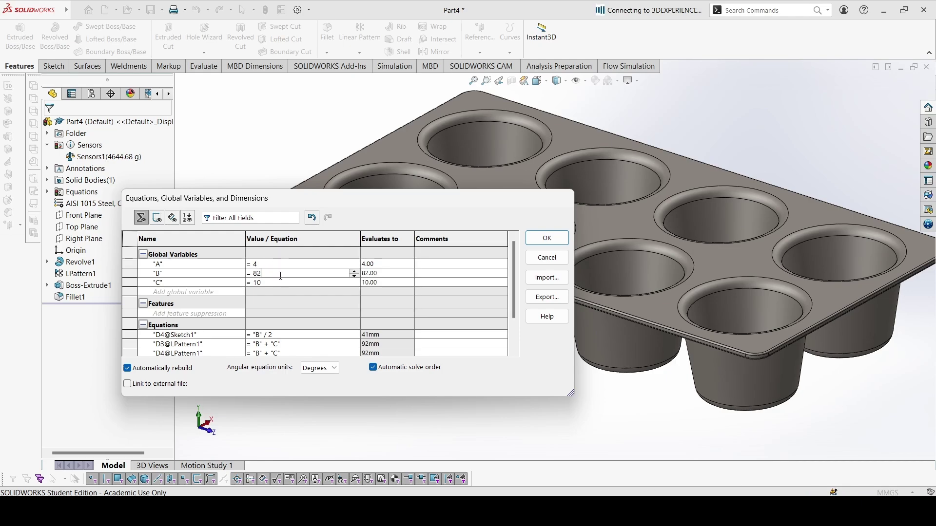
key("BackSpace")
key("BackSpace")
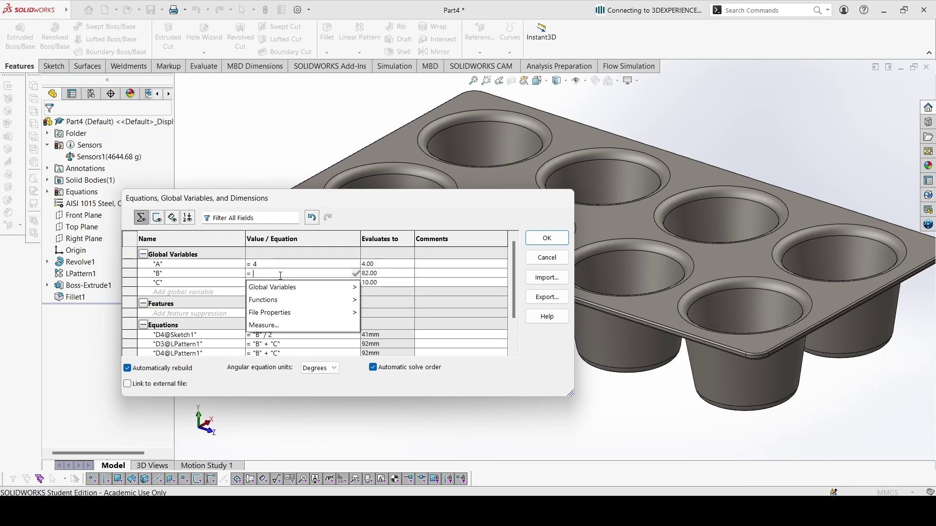
type("92")
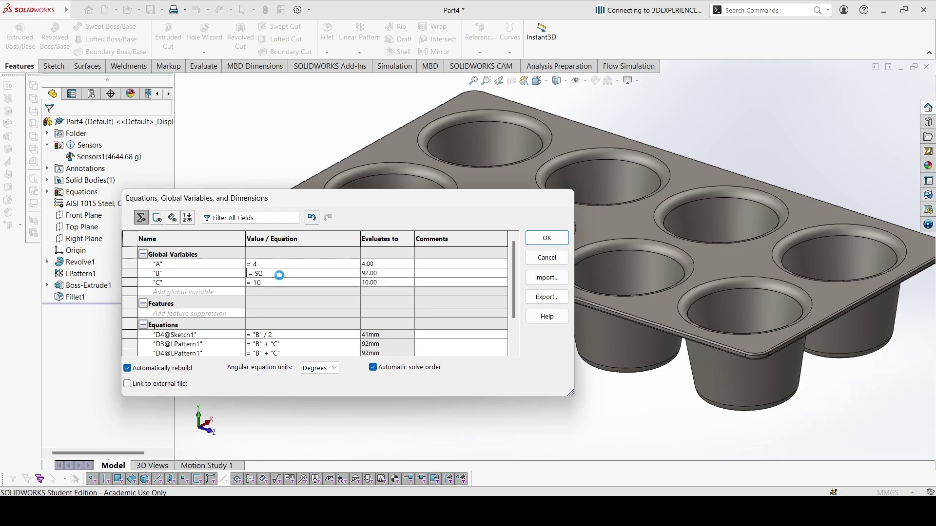
key("Tab")
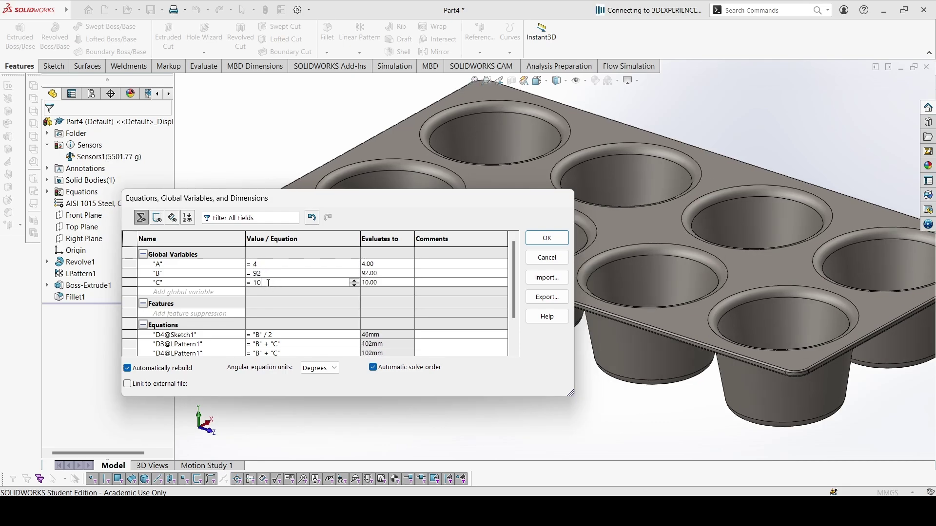
key("BackSpace")
key("BackSpace")
type("12")
key("Tab")
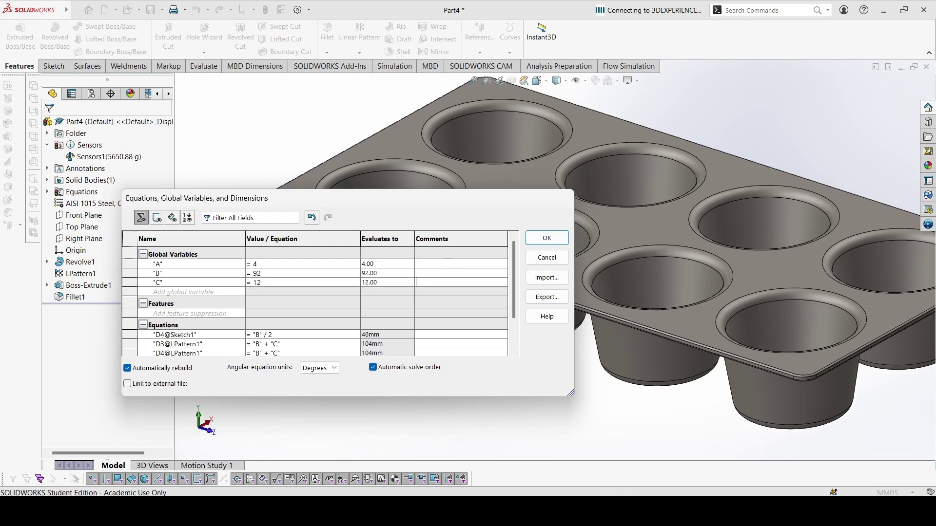
key("alt+Tab")
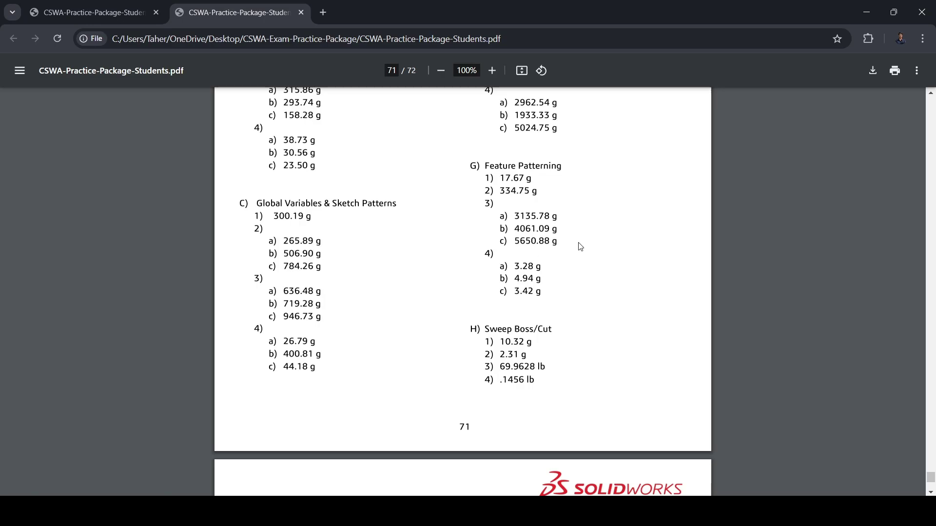
key("alt+Tab")
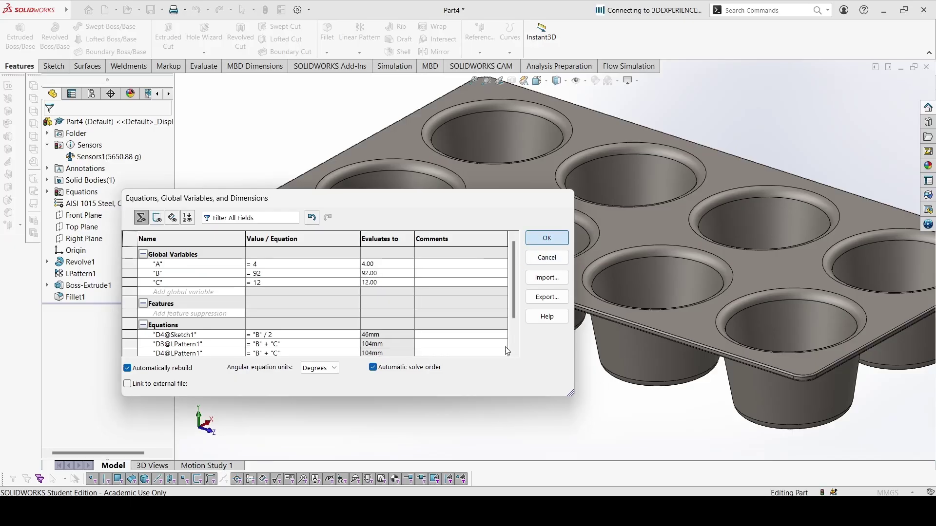
key("Return")
- Open the cup's revolve profile sketch for editing and delete the radius dimension on the outer arc of the upper lip
right_click(86, 266)
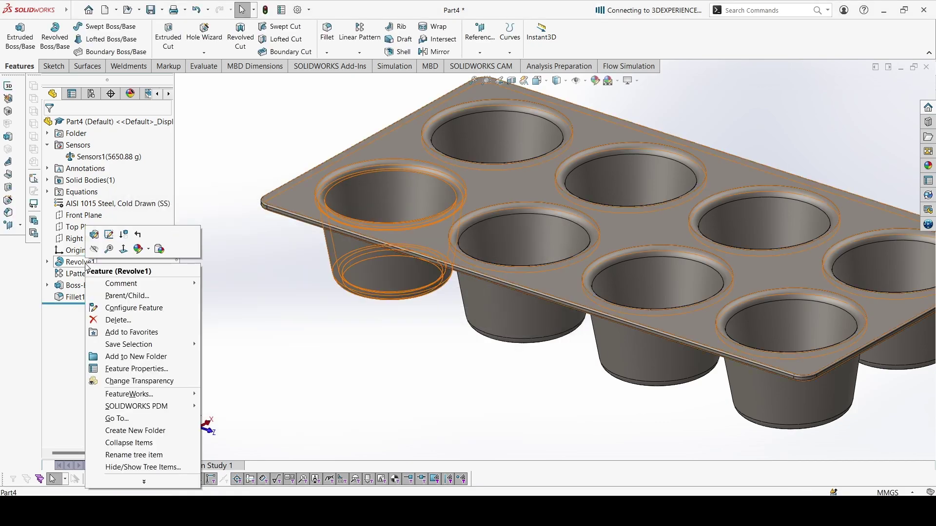
left_click(109, 234)
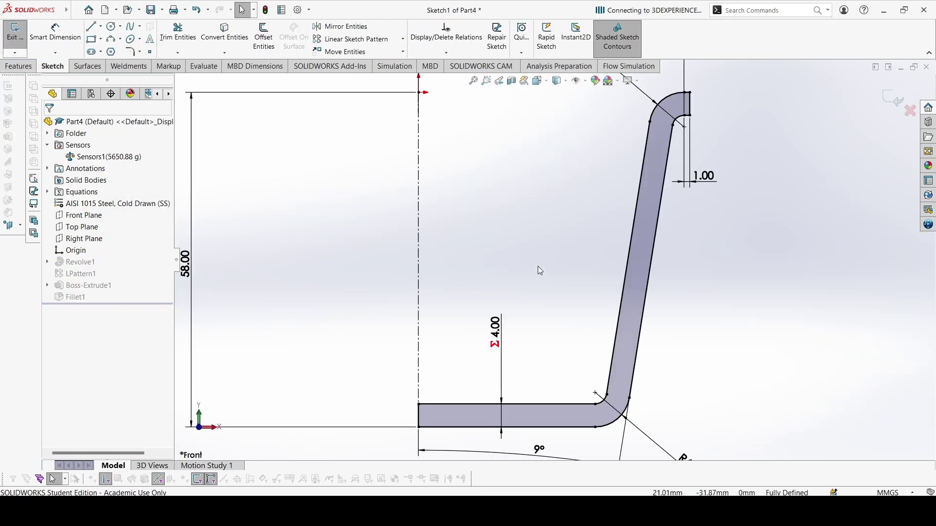
scroll(548, 263, "up", 3)
scroll(643, 165, "down", 2)
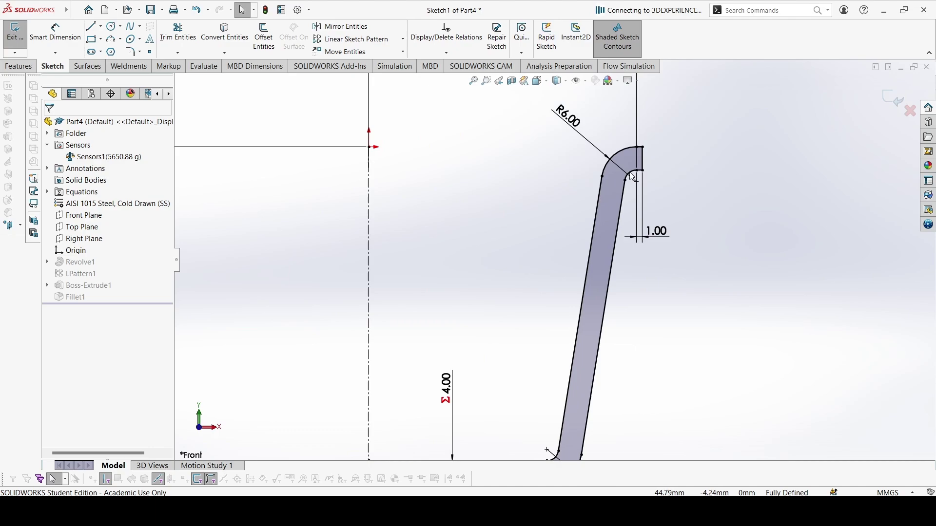
left_click(572, 123)
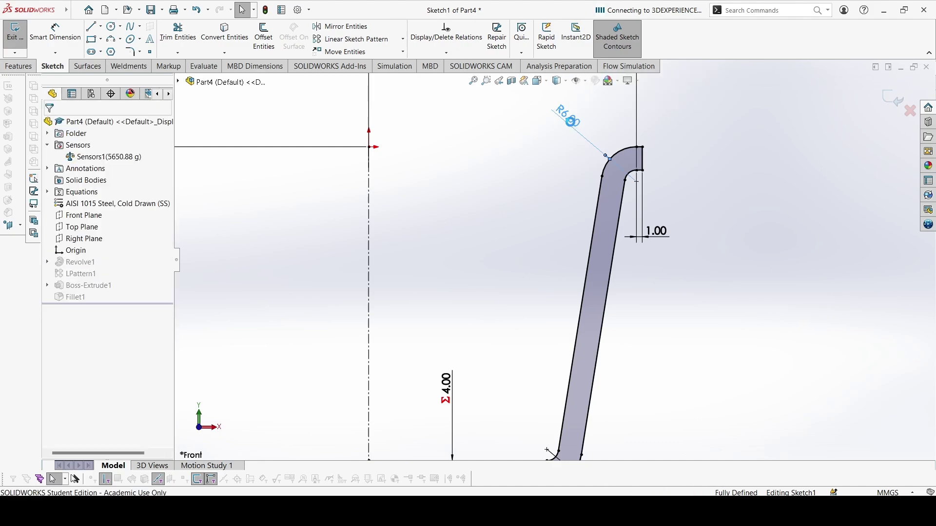
key("Delete")
- Dimension the inner arc of the cup's upper lip and set its radius to 3 mm
key("d")
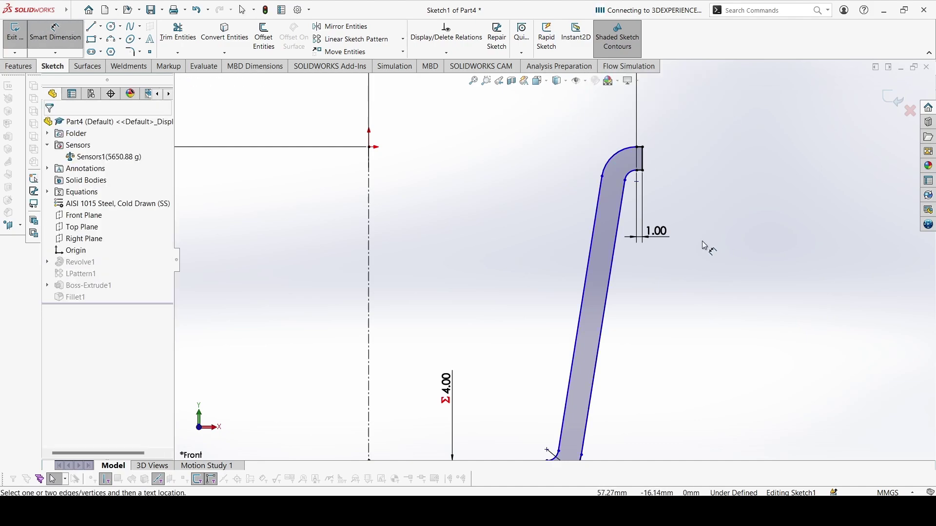
left_click(628, 175)
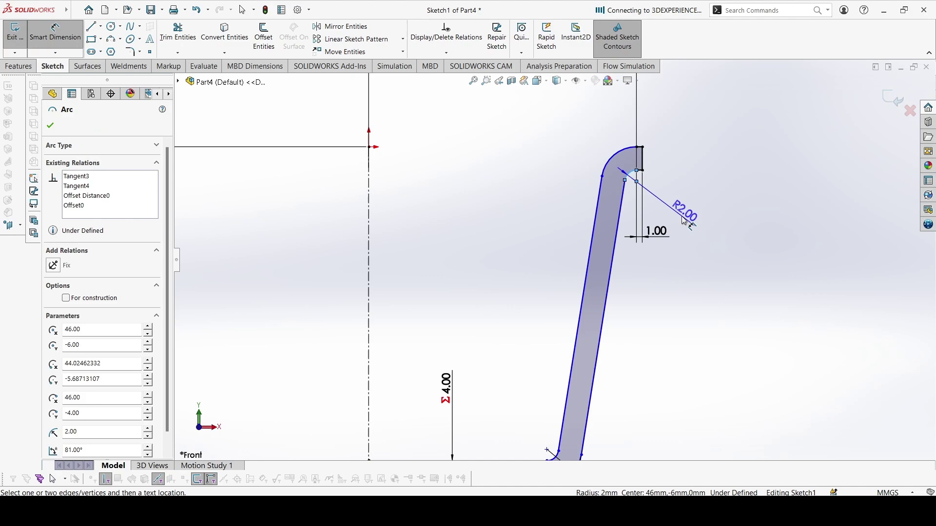
left_click(686, 215)
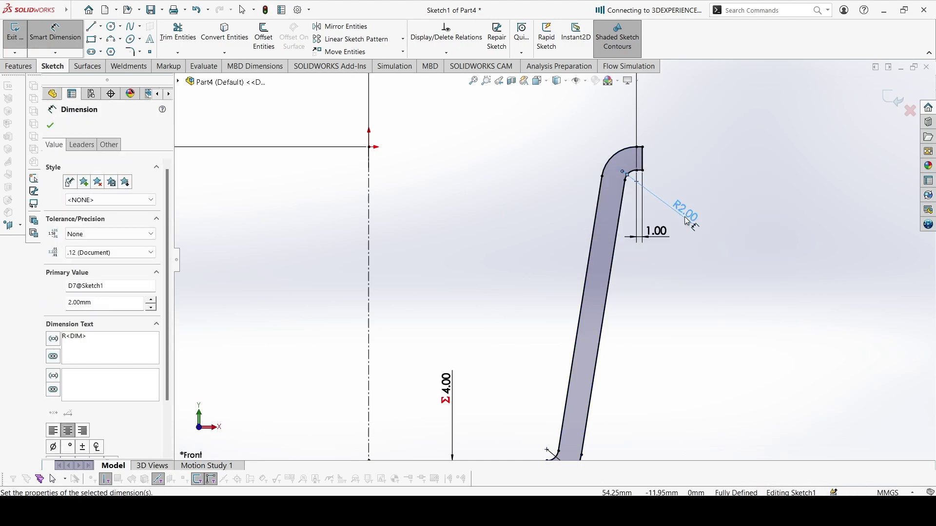
double_click(686, 216)
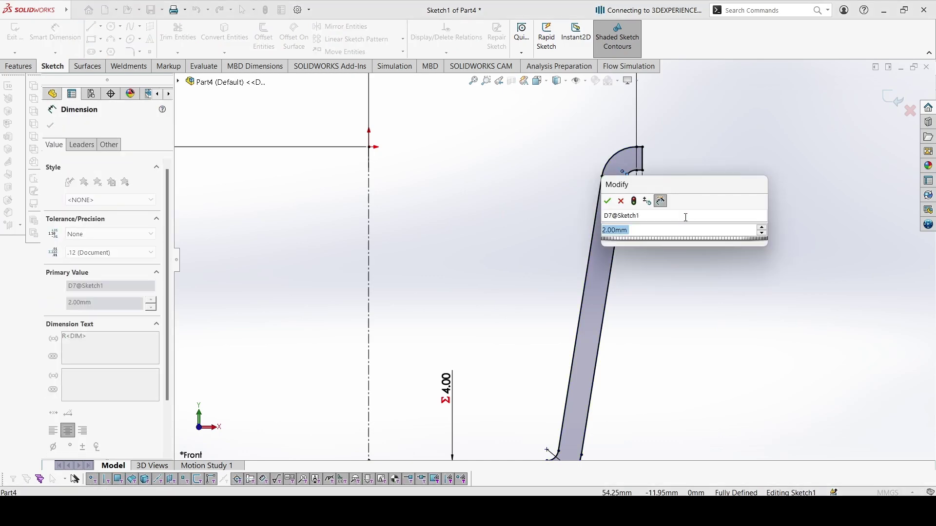
type("3")
key("Return")
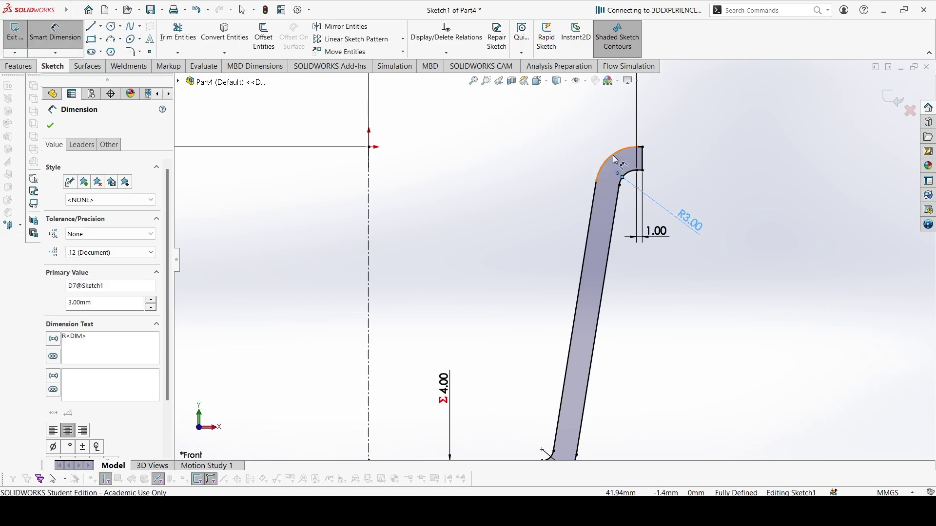
- Delete the radius dimension from the inner arc of the cup's upper lip
left_click(613, 156)
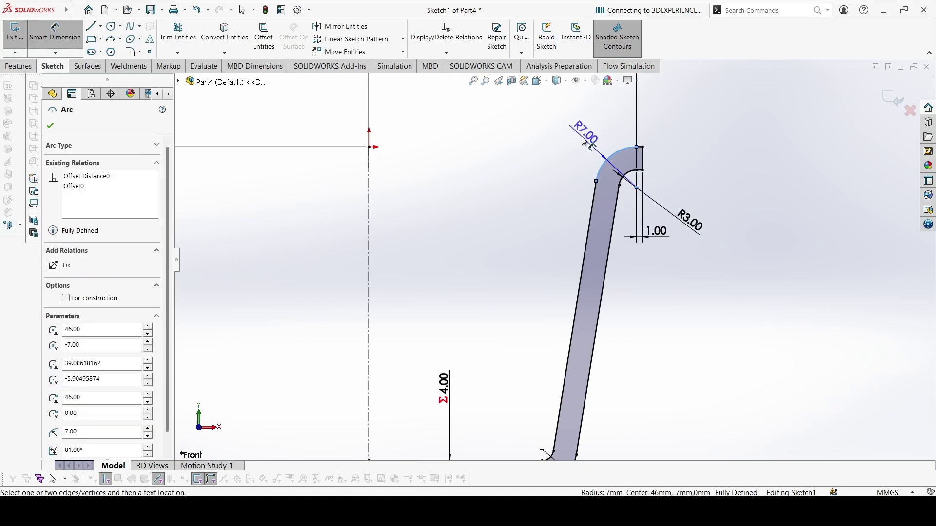
key("Escape")
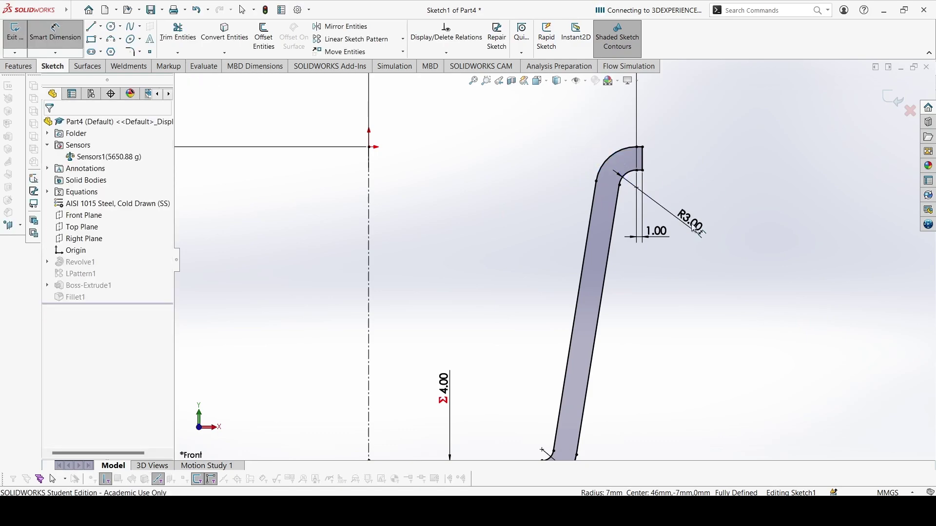
double_click(693, 225)
key("BackSpace")
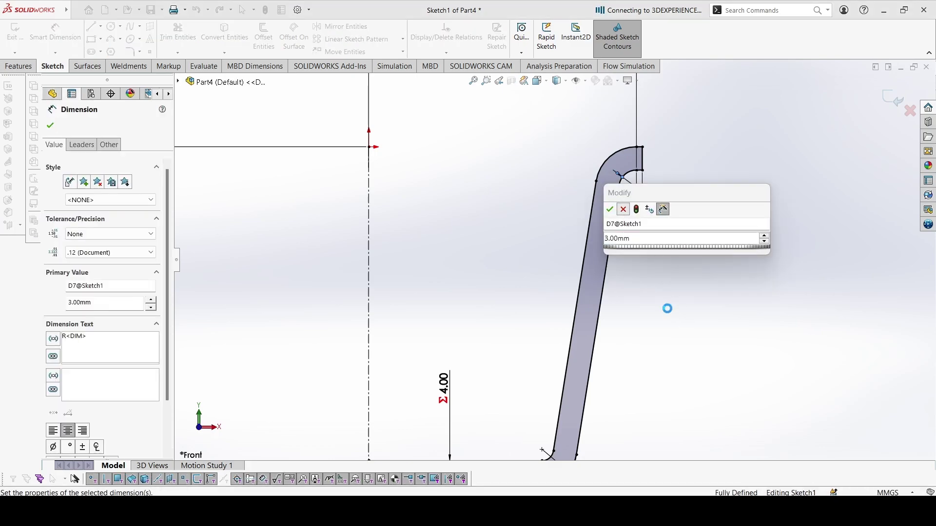
key("Return")
key("Delete")
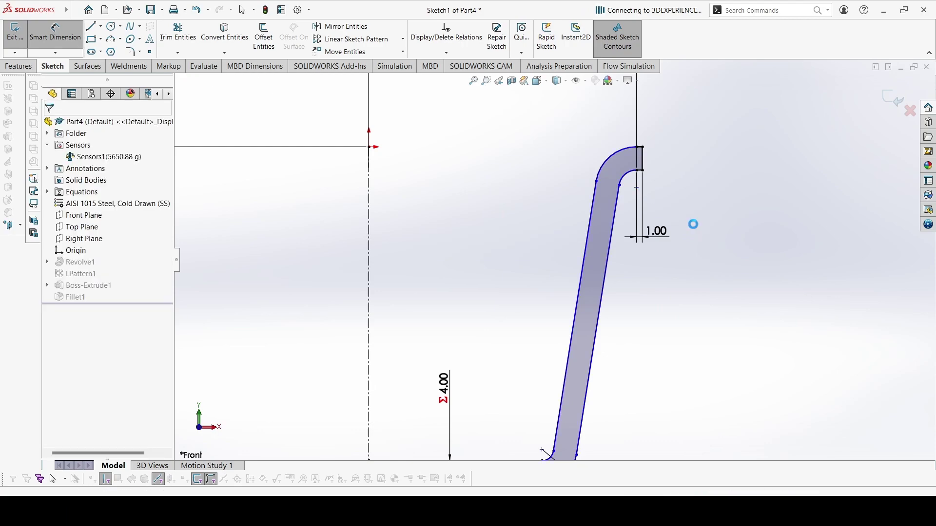
- Dimension the outer arc of the cup's upper lip with a 6 mm radius and exit the sketch to the rebuilt tray
left_click(613, 160)
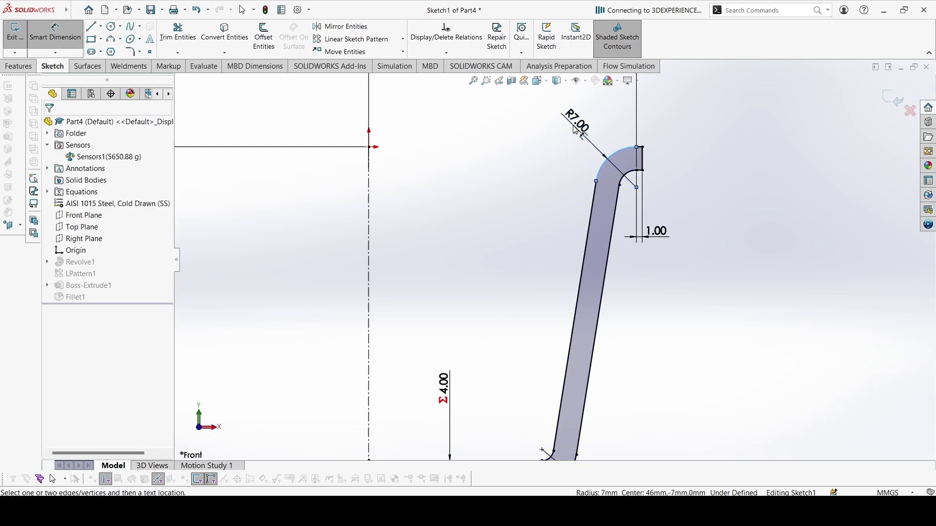
left_click(630, 132)
type("6")
key("Return")
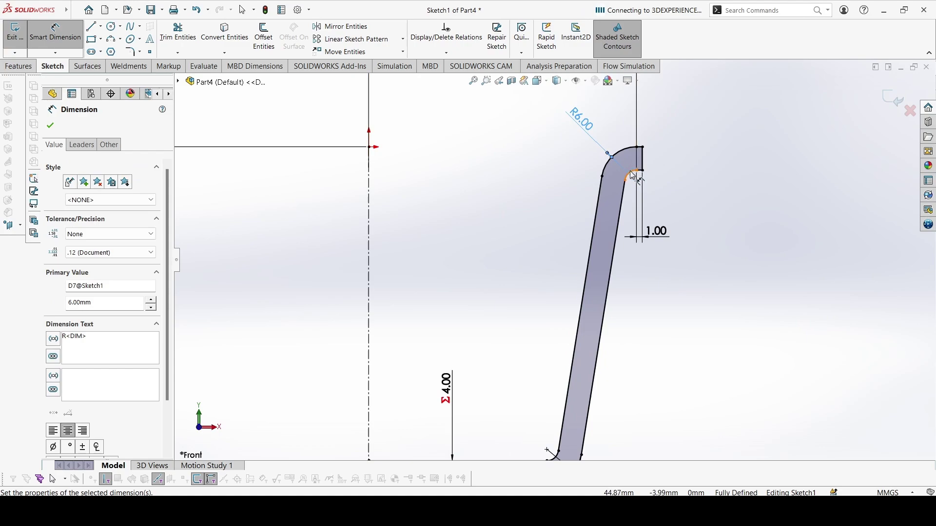
key("f")
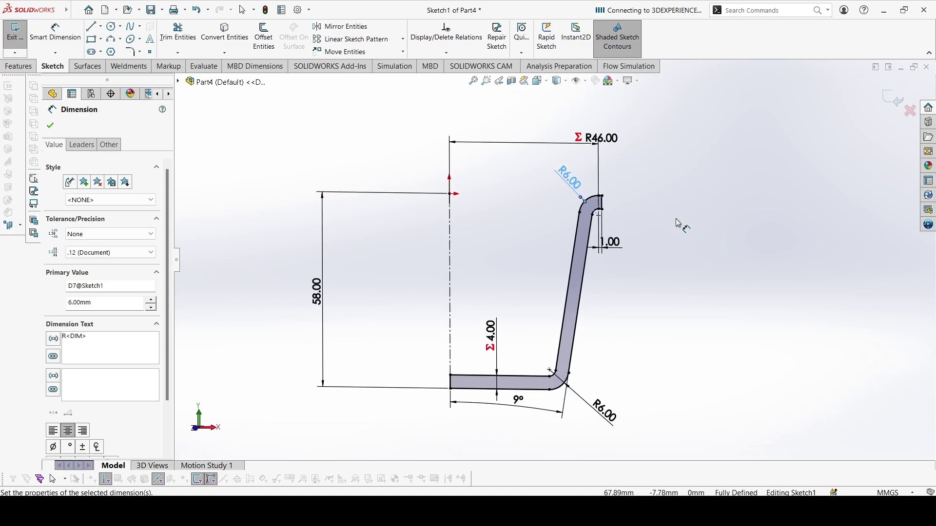
key("Escape")
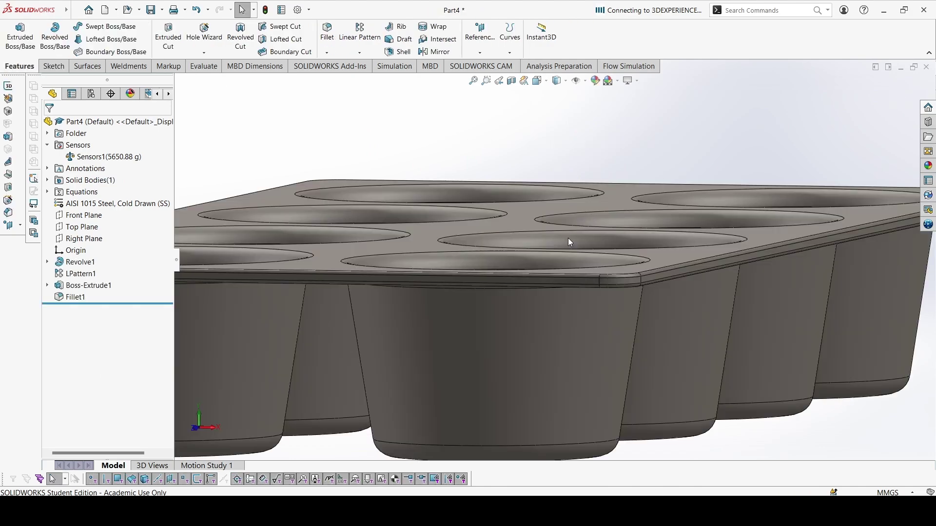
scroll(608, 262, "up", 3)
mouse_move(674, 268)
middle_mouse_down()
mouse_move(603, 293)
mouse_move(498, 268)
middle_mouse_up()
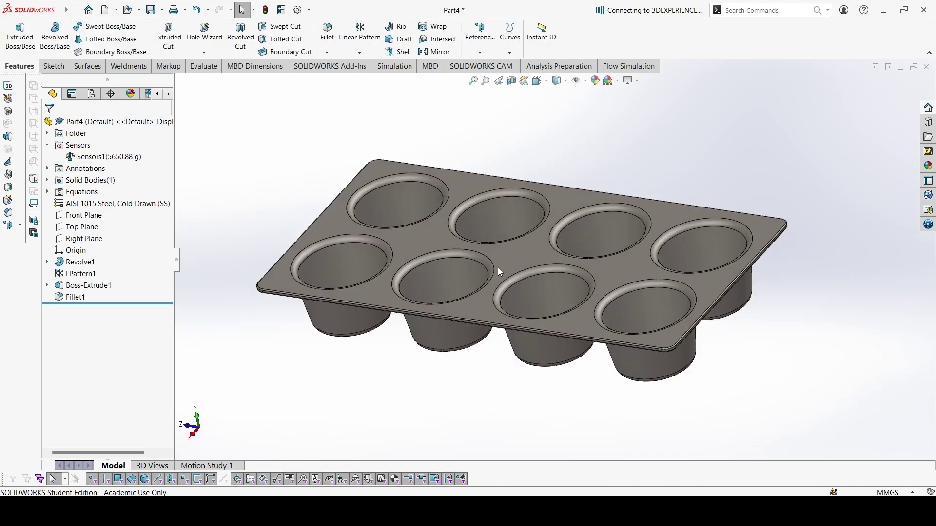